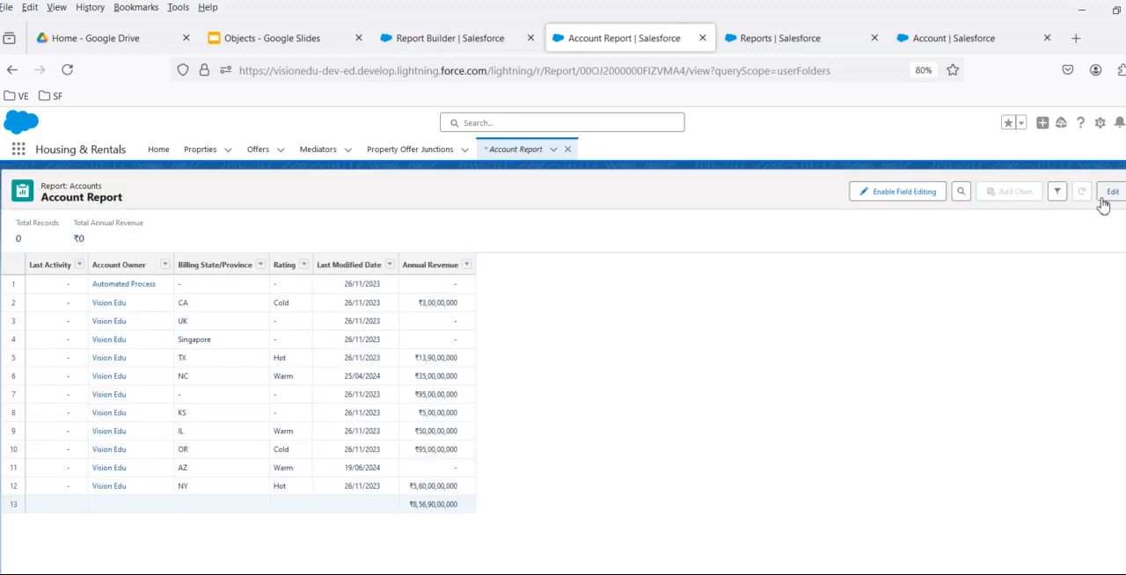
- Open the Account Report for editing and compare its column formula options with those of the Property Tabular Report
left_click(1110, 194)
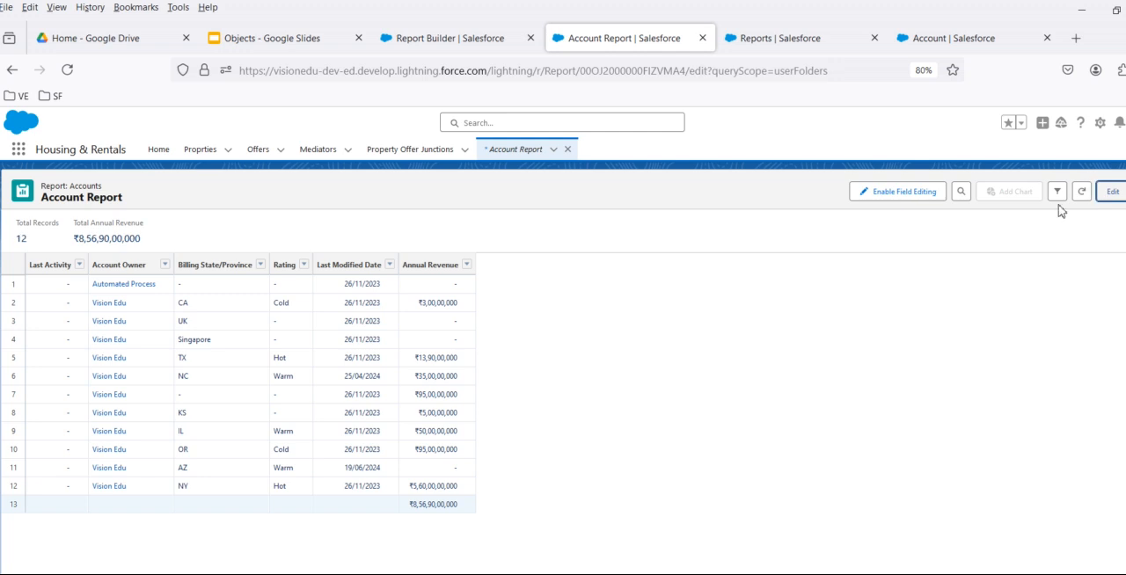
left_click(425, 37)
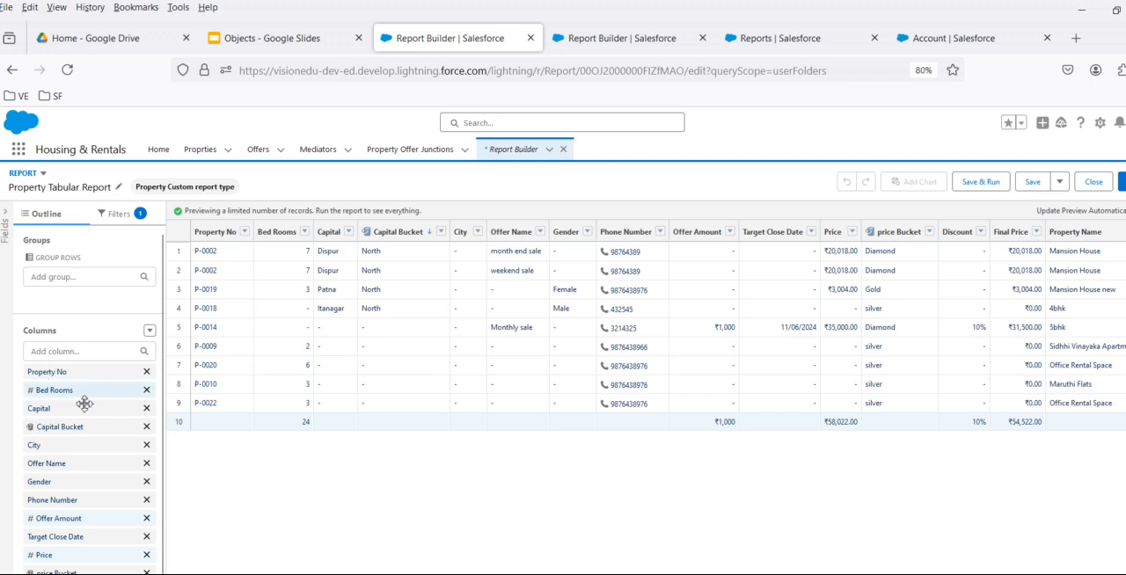
left_click(151, 332)
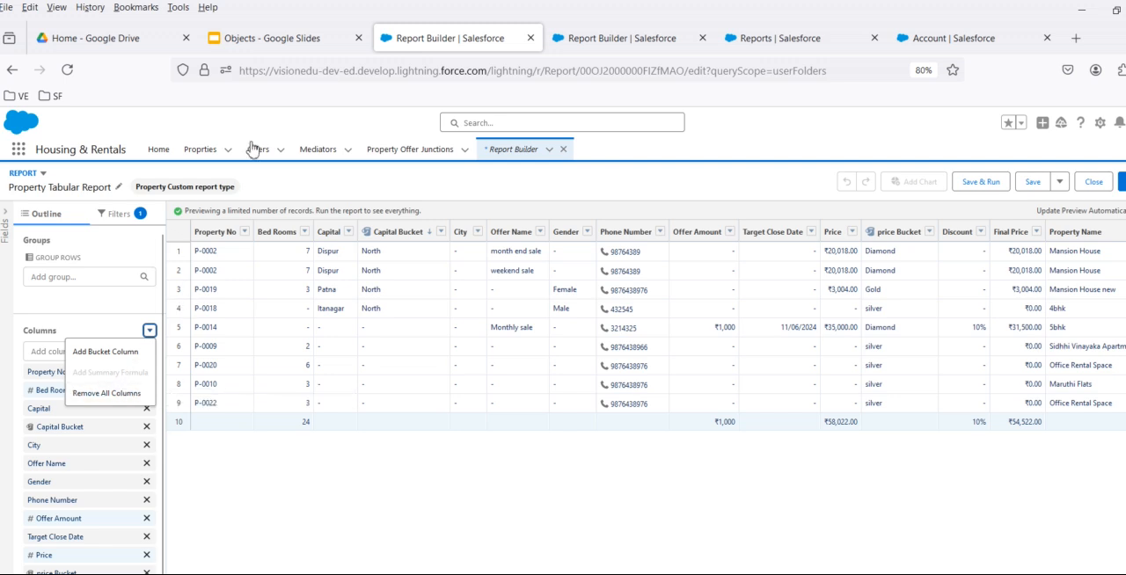
left_click(299, 49)
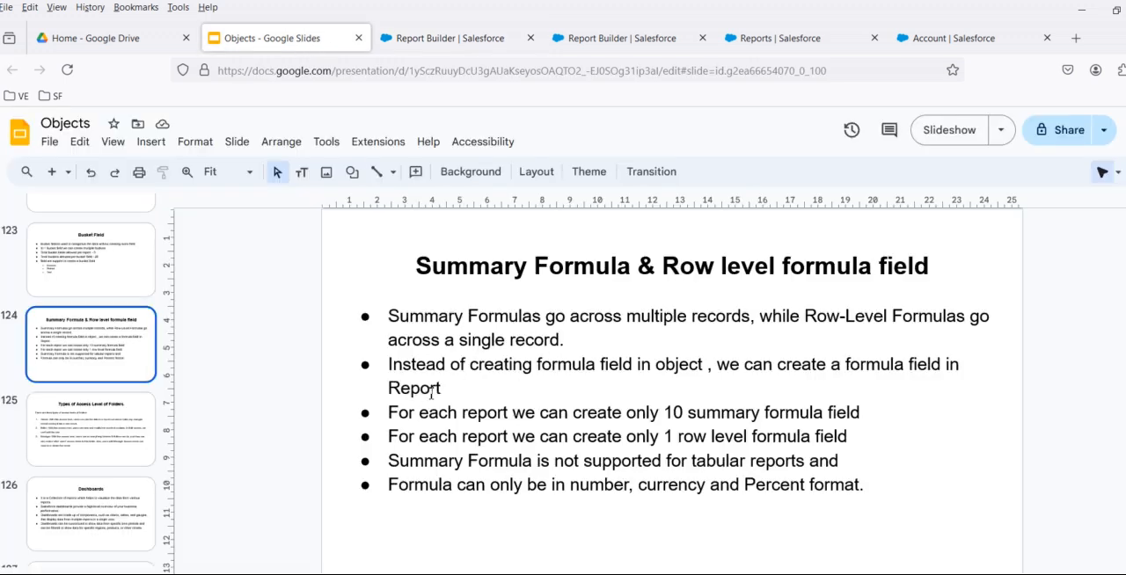
left_click(627, 40)
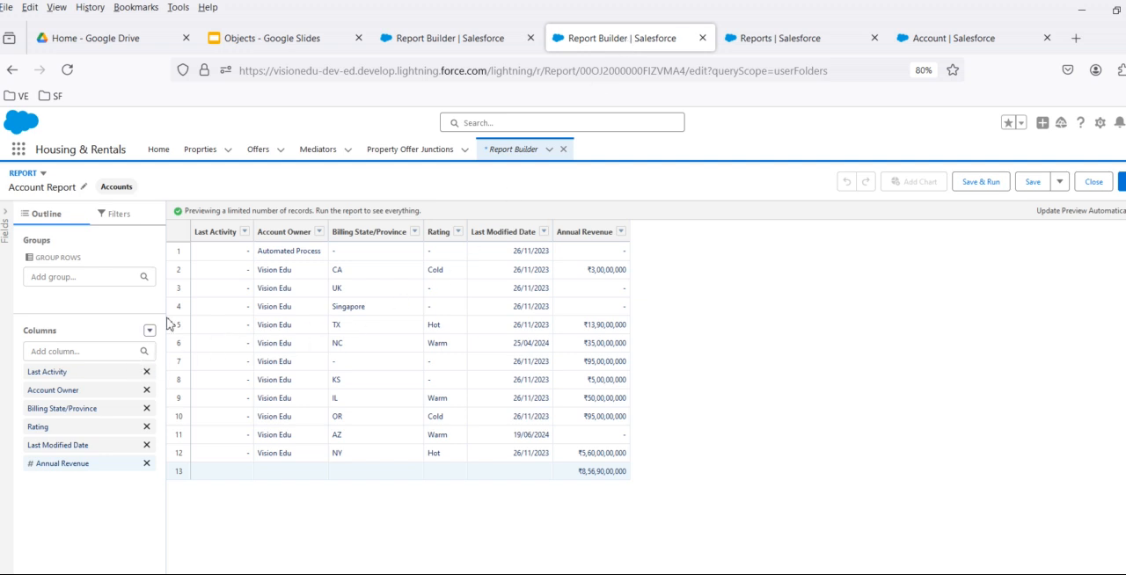
left_click(454, 38)
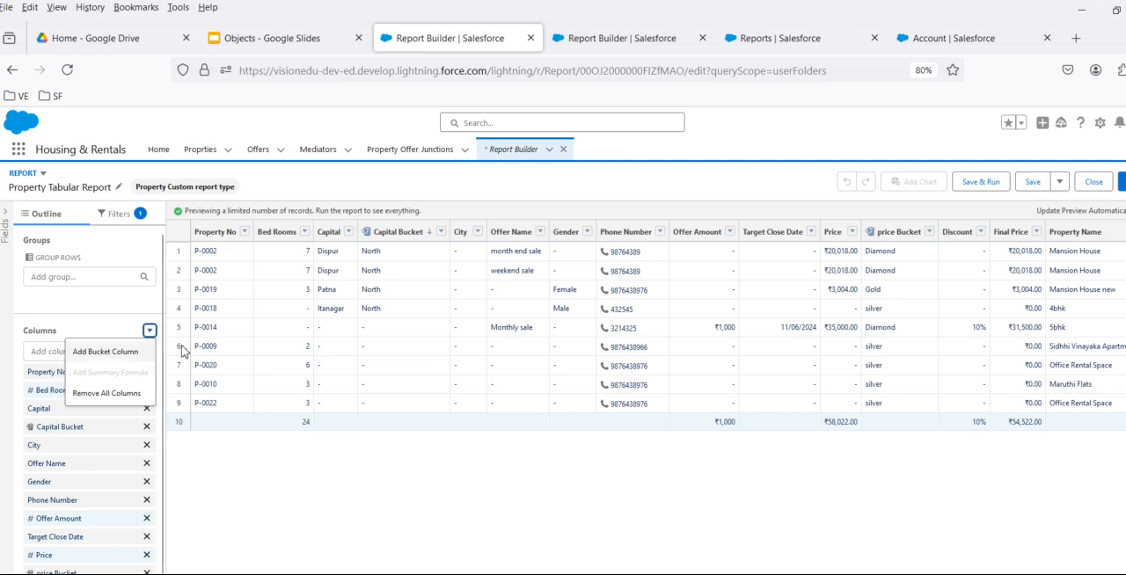
left_click(621, 40)
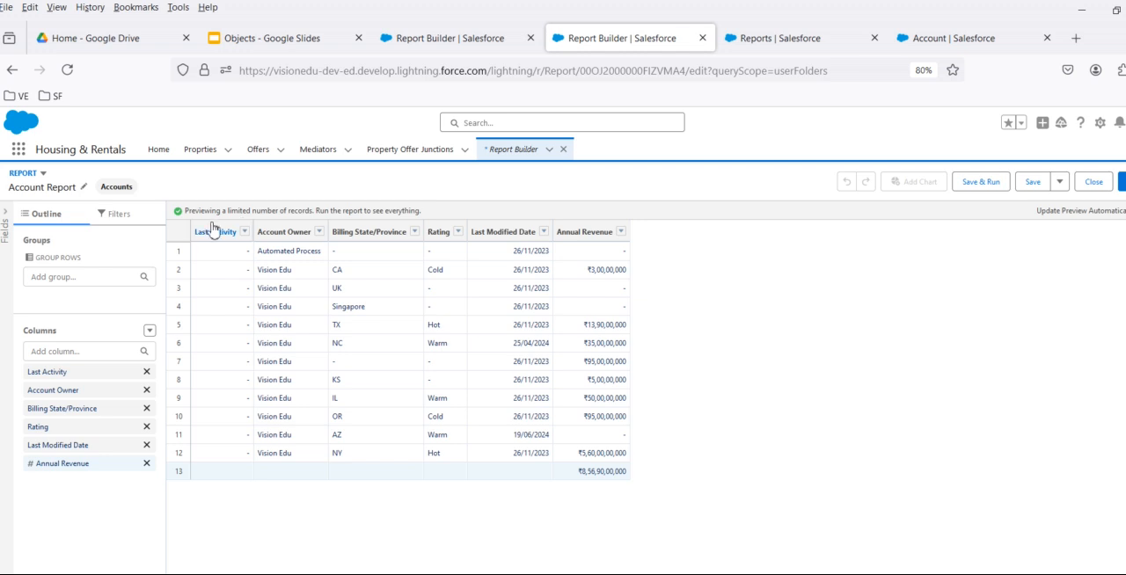
left_click(150, 331)
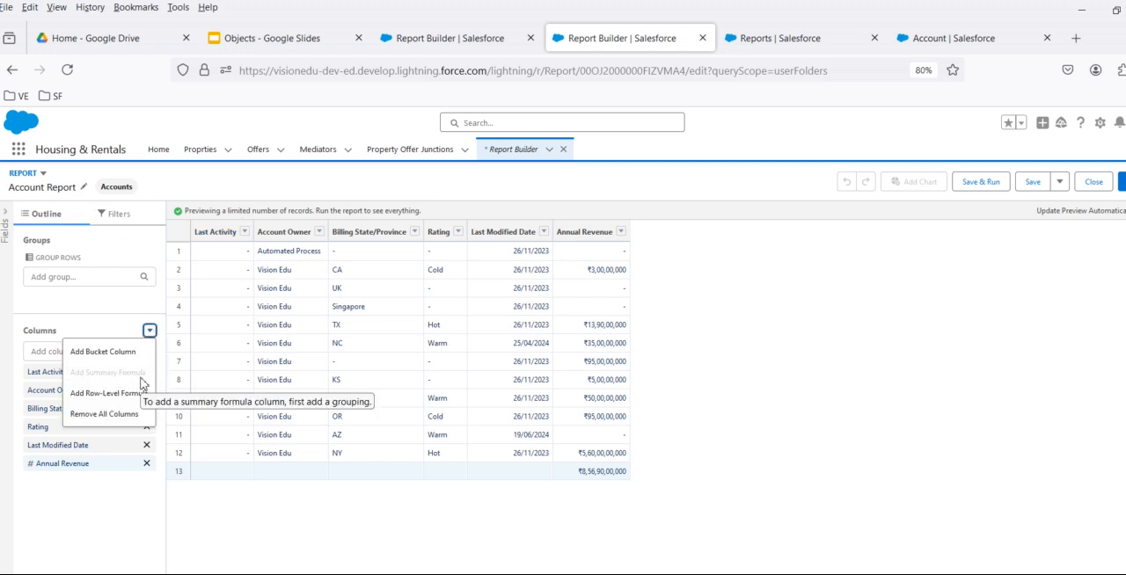
- Review the summary and row-level formula slide, then check both reports again for the formula options their columns offer
left_click(268, 38)
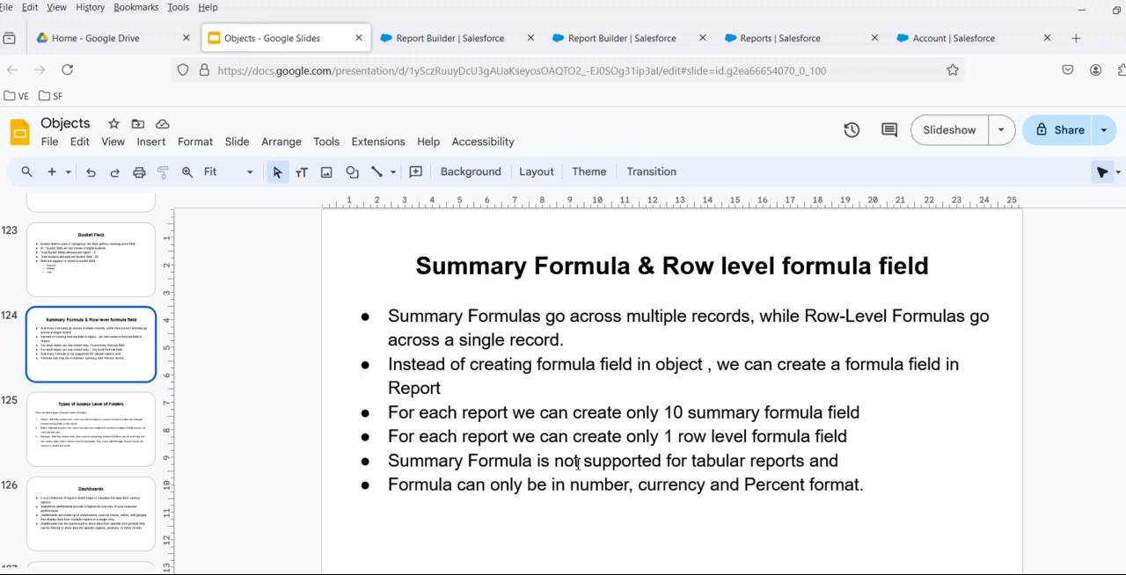
left_click(503, 35)
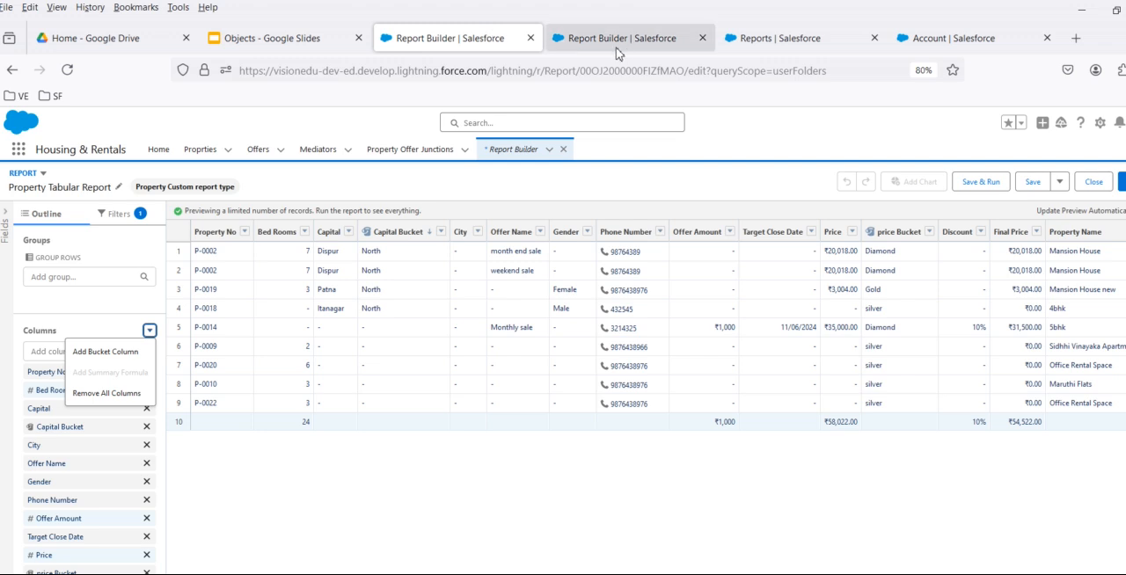
left_click(623, 40)
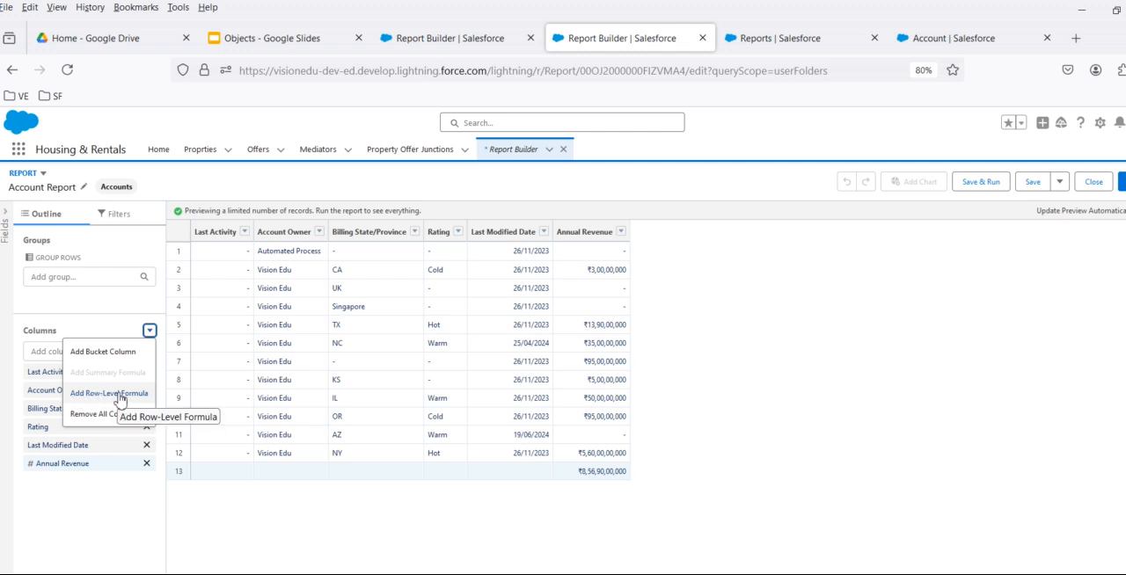
left_click(432, 38)
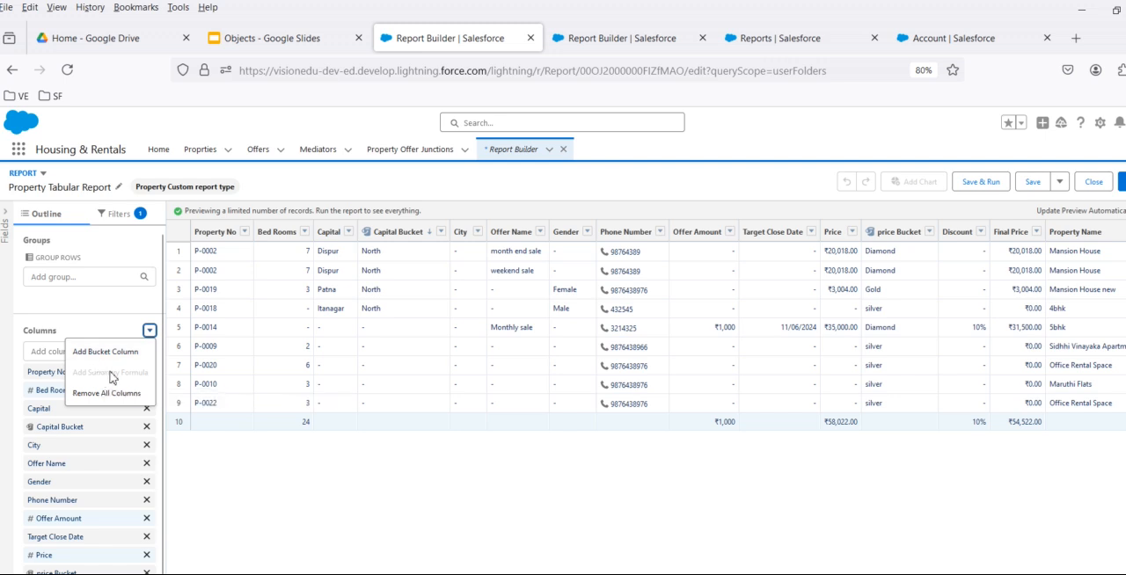
left_click(572, 38)
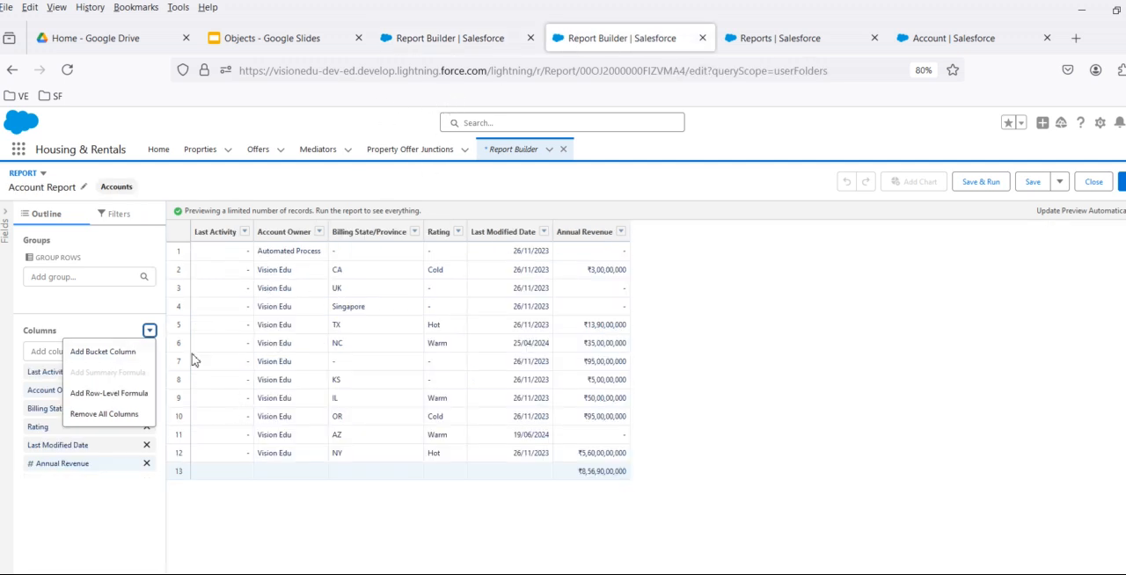
left_click(403, 44)
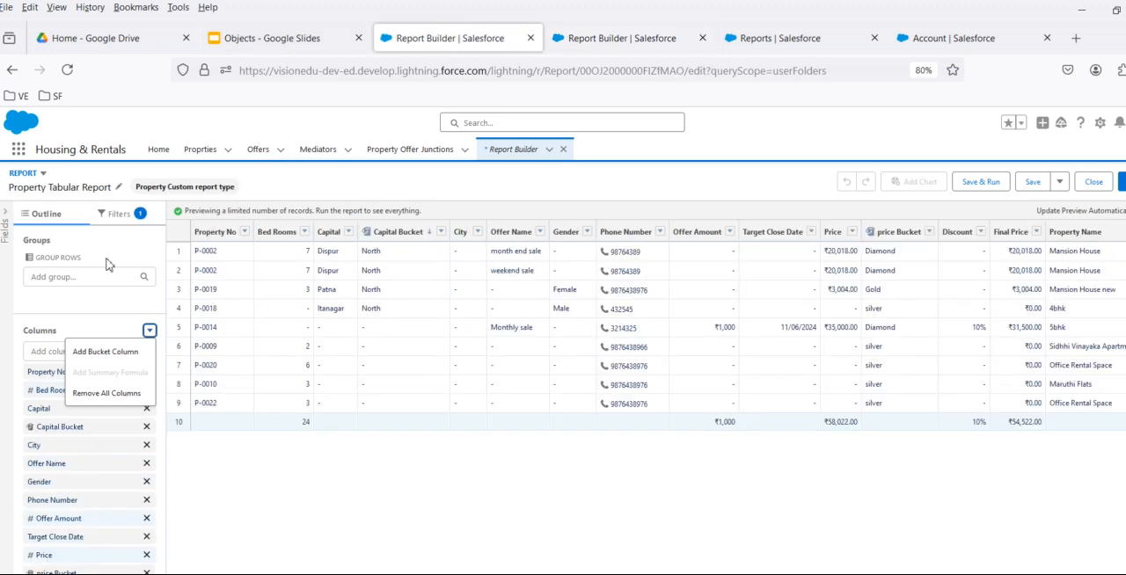
- Start a new report and look through the Other Reports category for the Property Custom report type
left_click(783, 46)
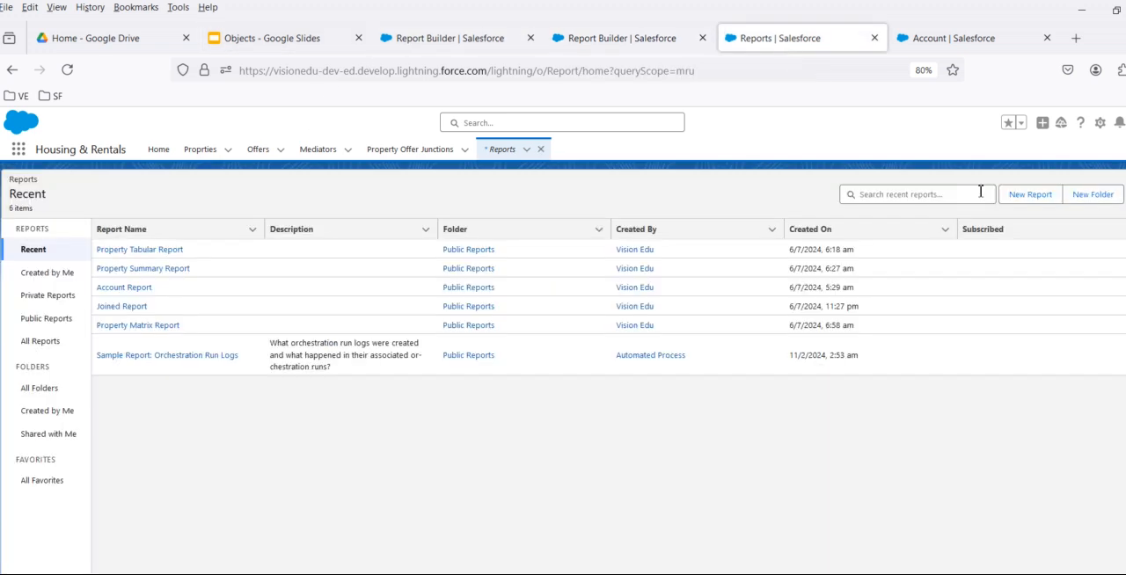
left_click(1009, 200)
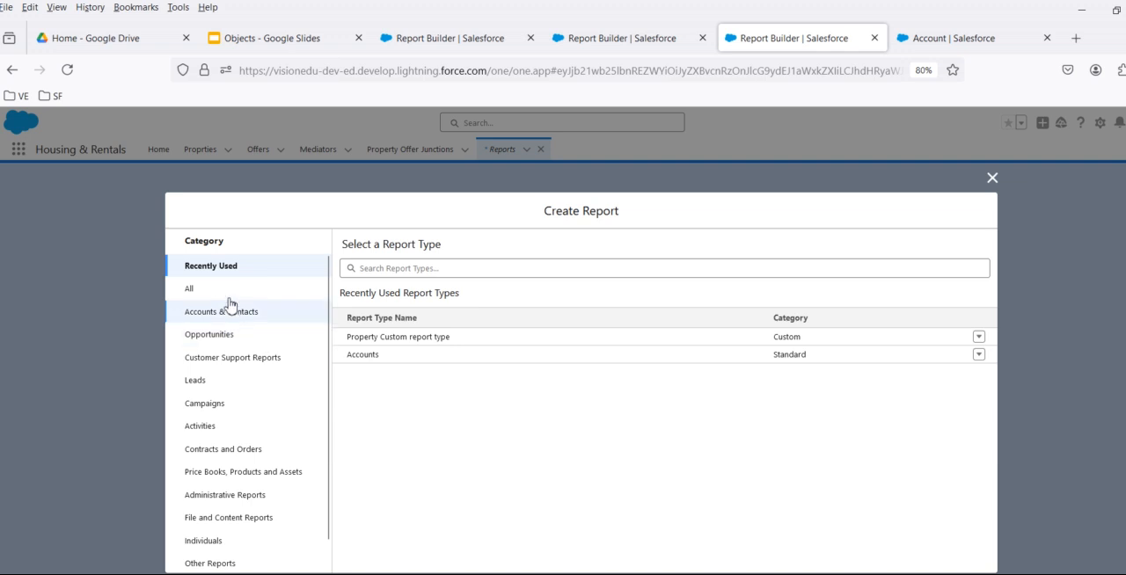
left_click(227, 297)
scroll(218, 539, "down", 1)
left_click(218, 539)
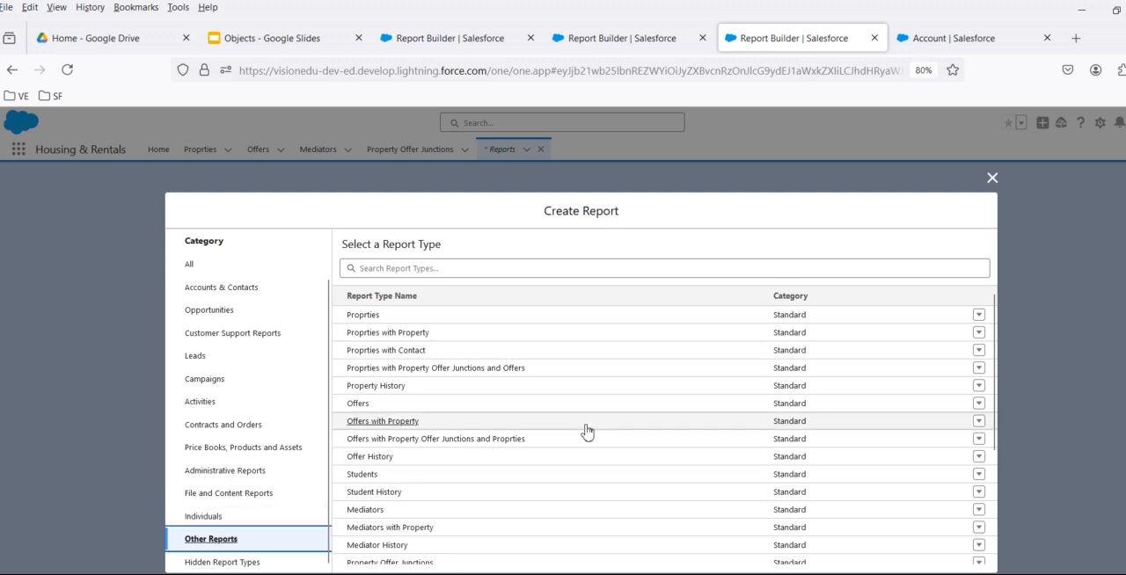
scroll(586, 429, "down", 3)
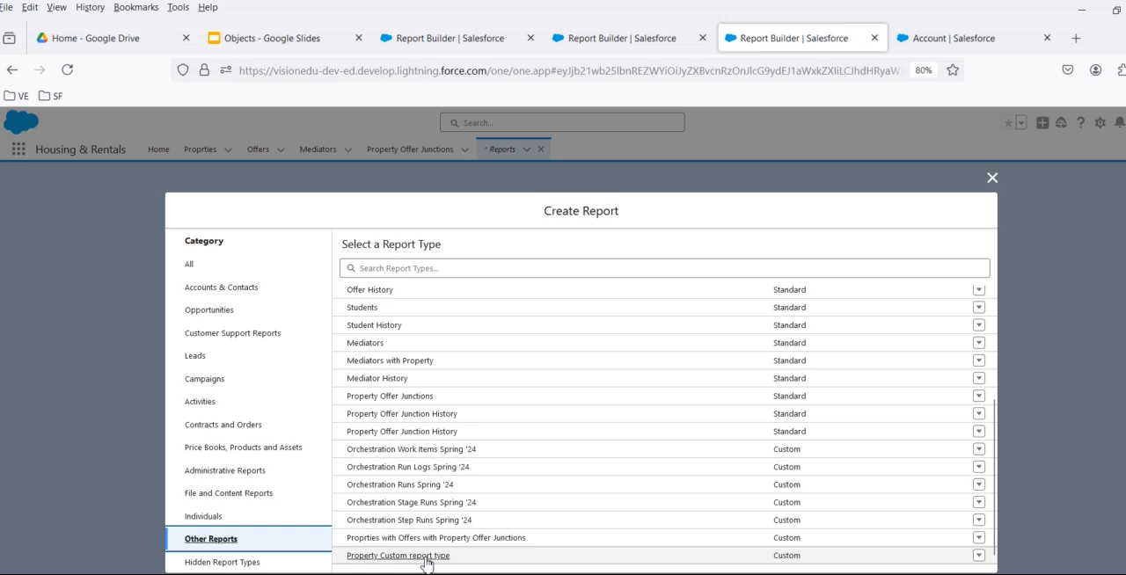
- In Setup, search for "repo" and open the Report Types page
left_click(948, 41)
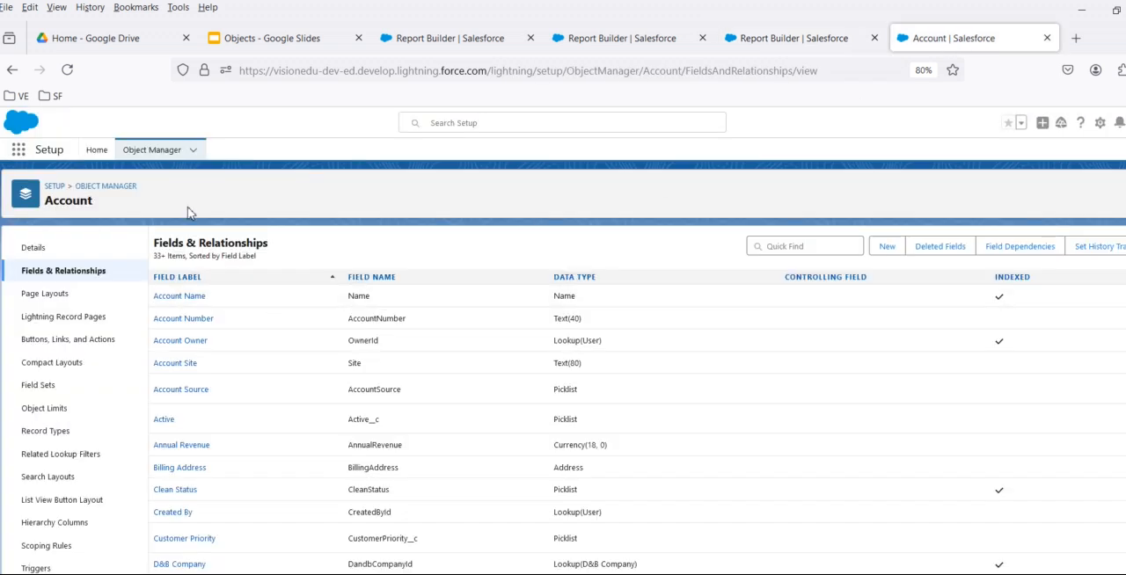
left_click(96, 151)
left_click(101, 181)
type("re")
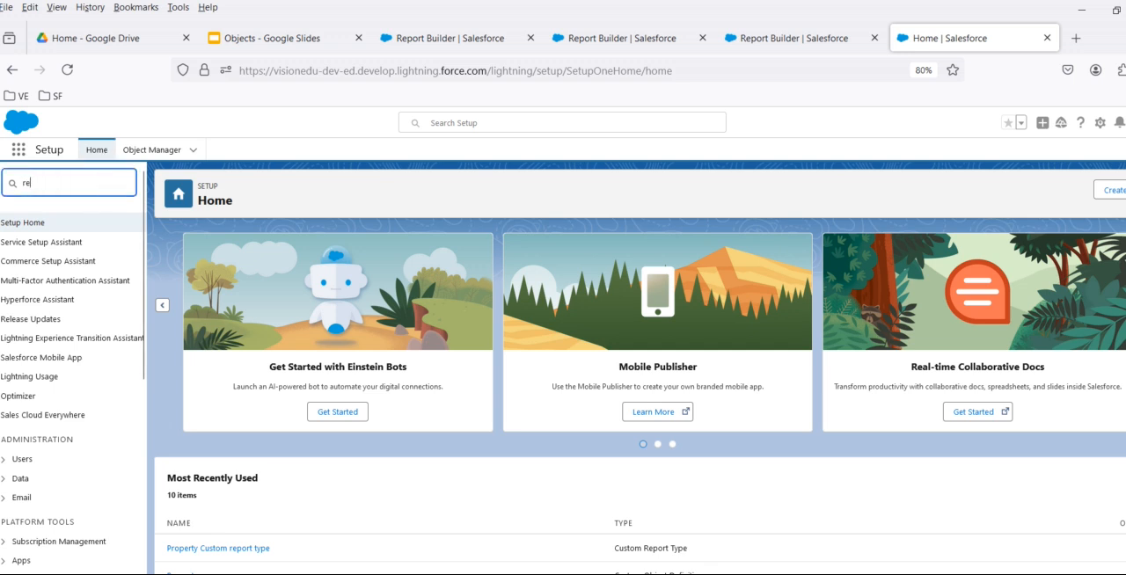
type("po")
left_click(73, 323)
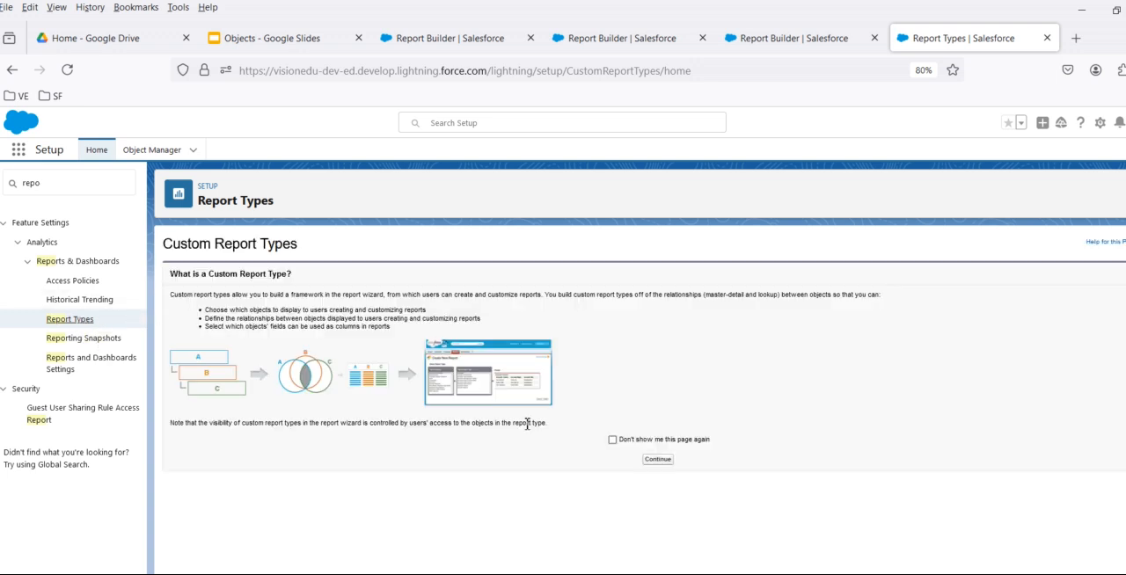
- Open the Property Custom report type from the custom report types list and start editing its object relationships
left_click(658, 458)
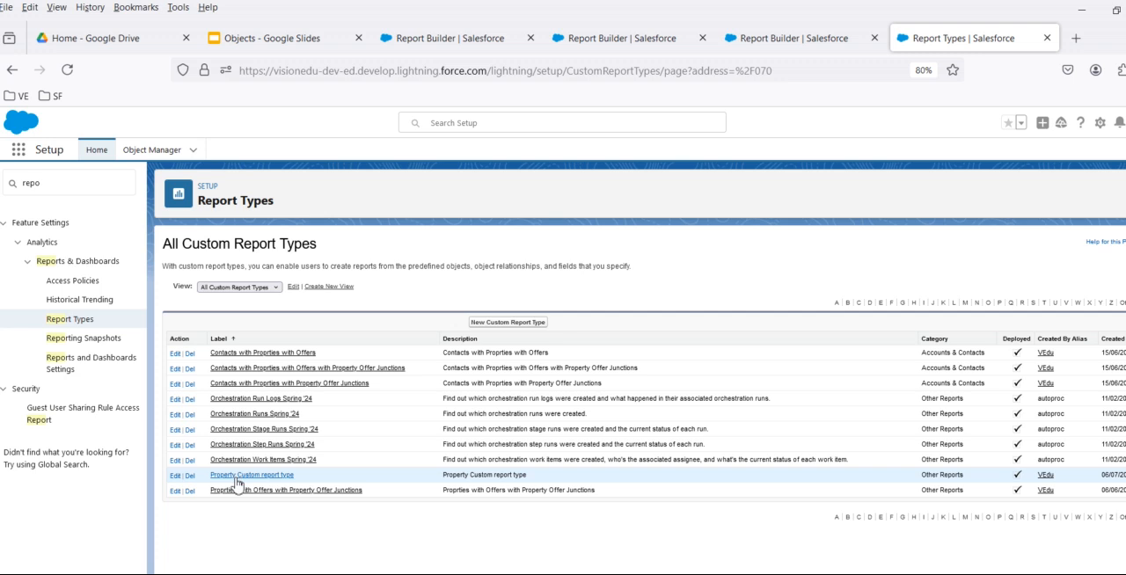
left_click(251, 475)
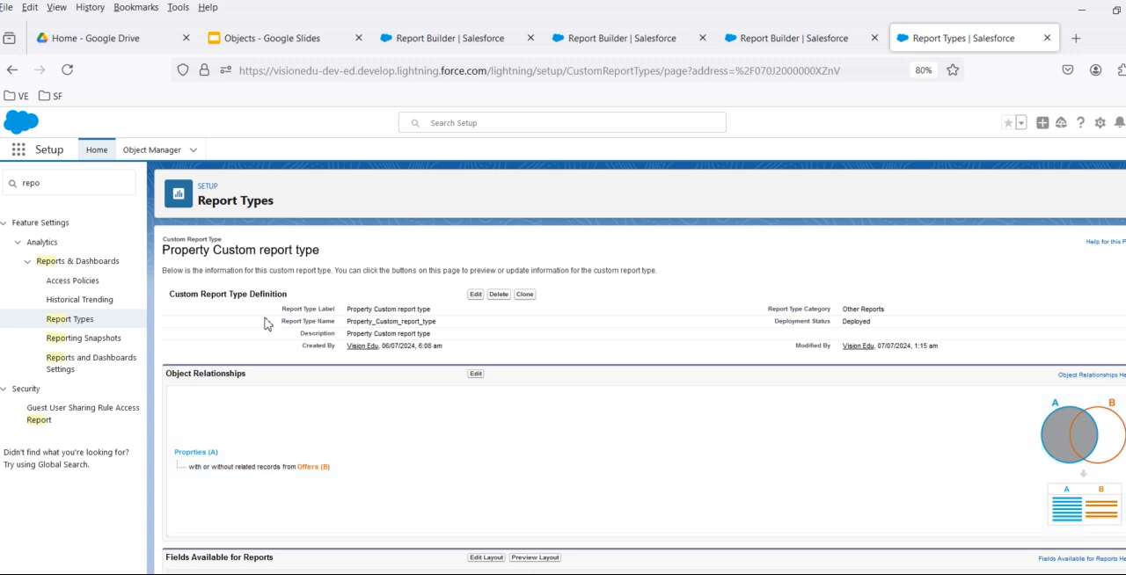
left_click(475, 374)
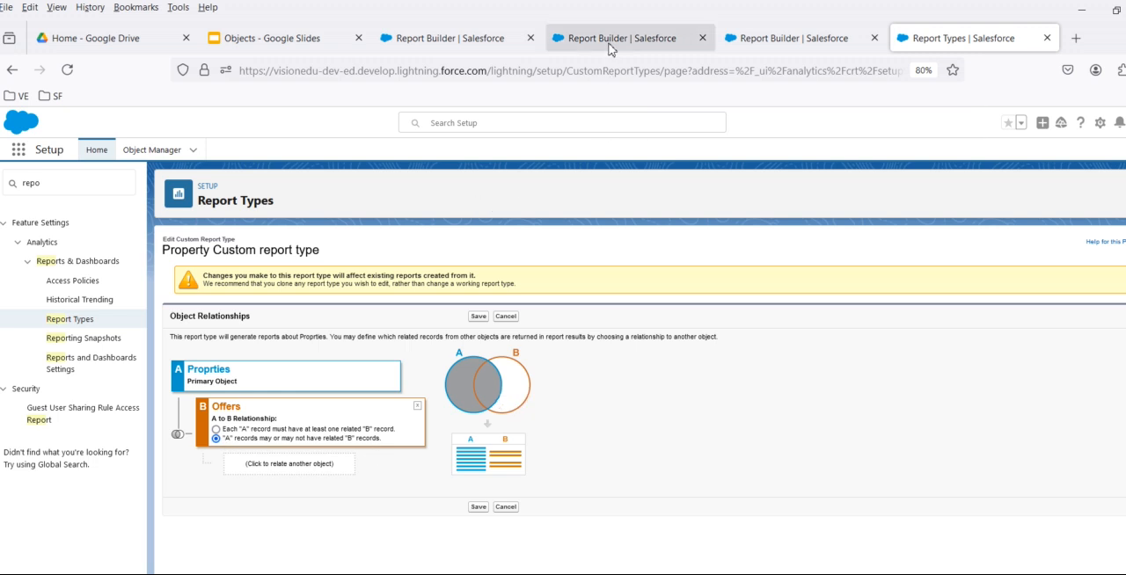
- Compare the Property Custom report type with the report type selection for new reports and the Property Tabular Report's column options
left_click(510, 38)
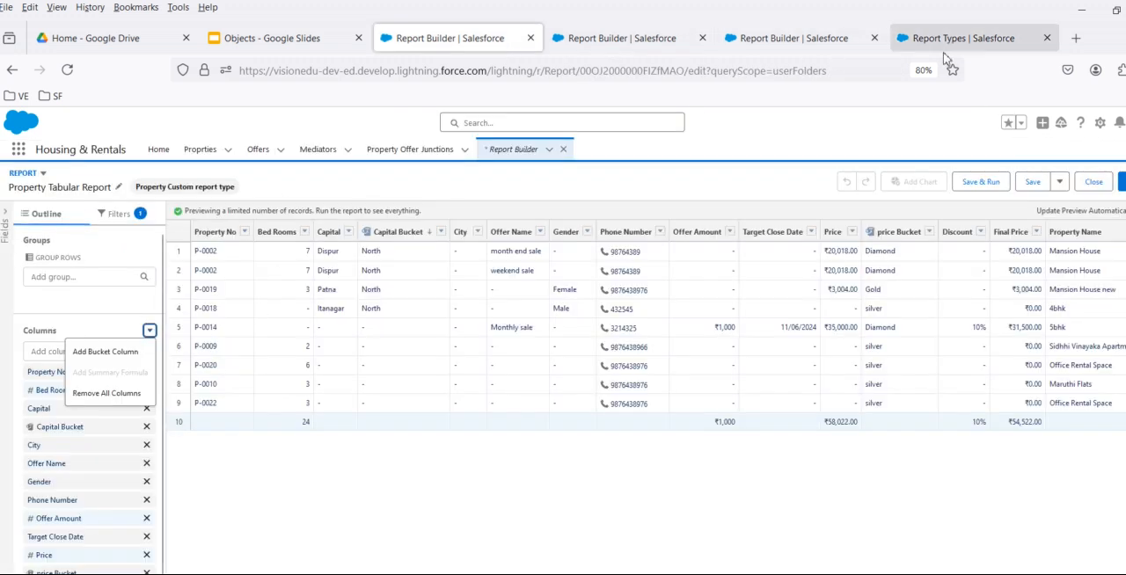
left_click(774, 39)
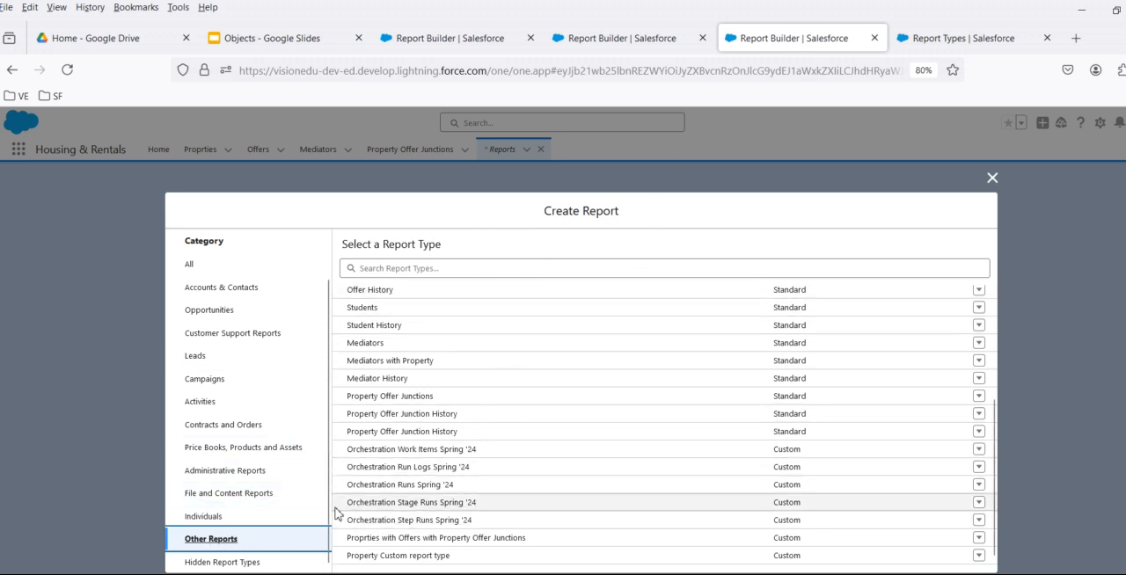
left_click(965, 40)
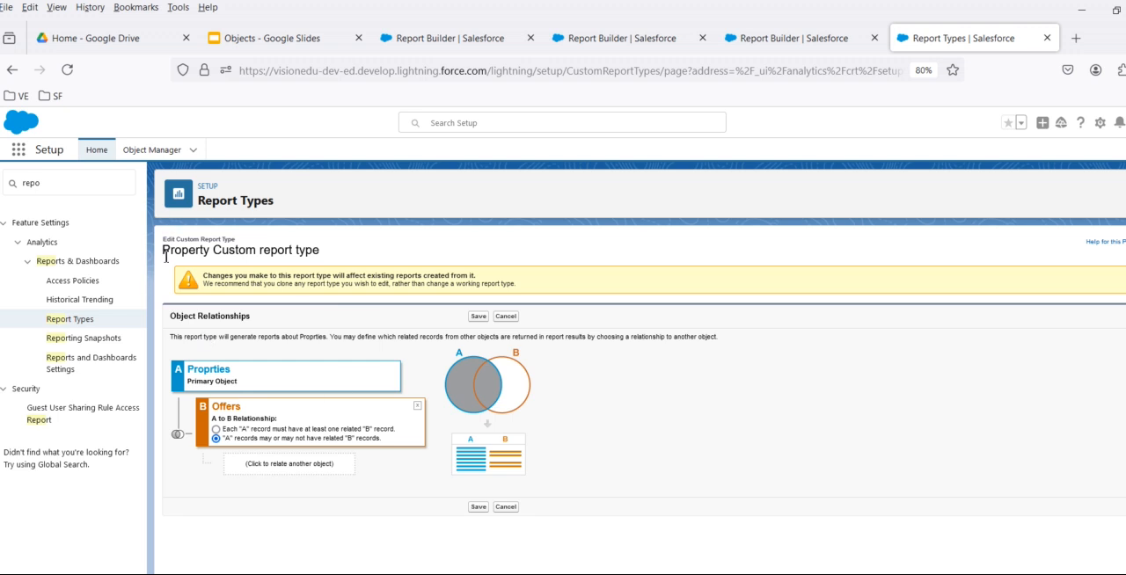
left_click_drag(165, 257, 373, 256)
left_click(757, 39)
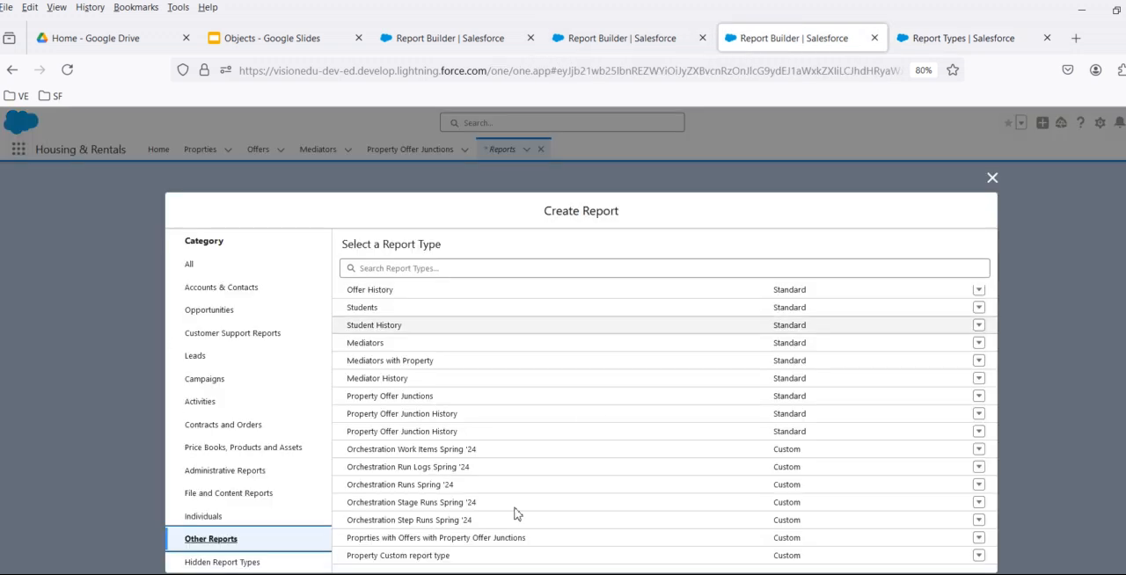
left_click(449, 38)
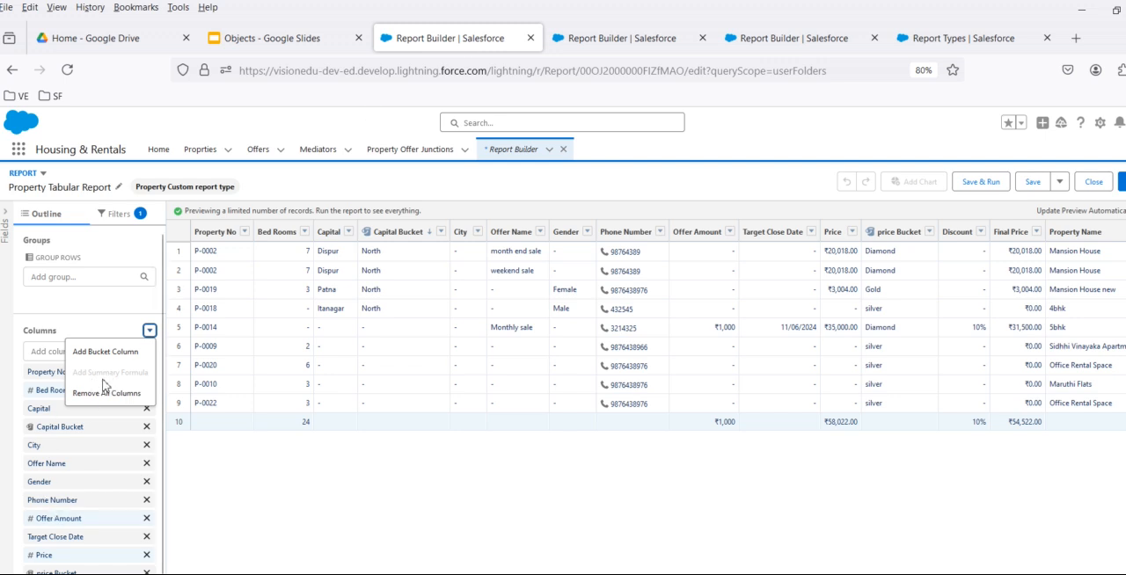
- Require each Proprties record to have at least one related Offers record in the Property Custom report type, and save it
left_click(946, 42)
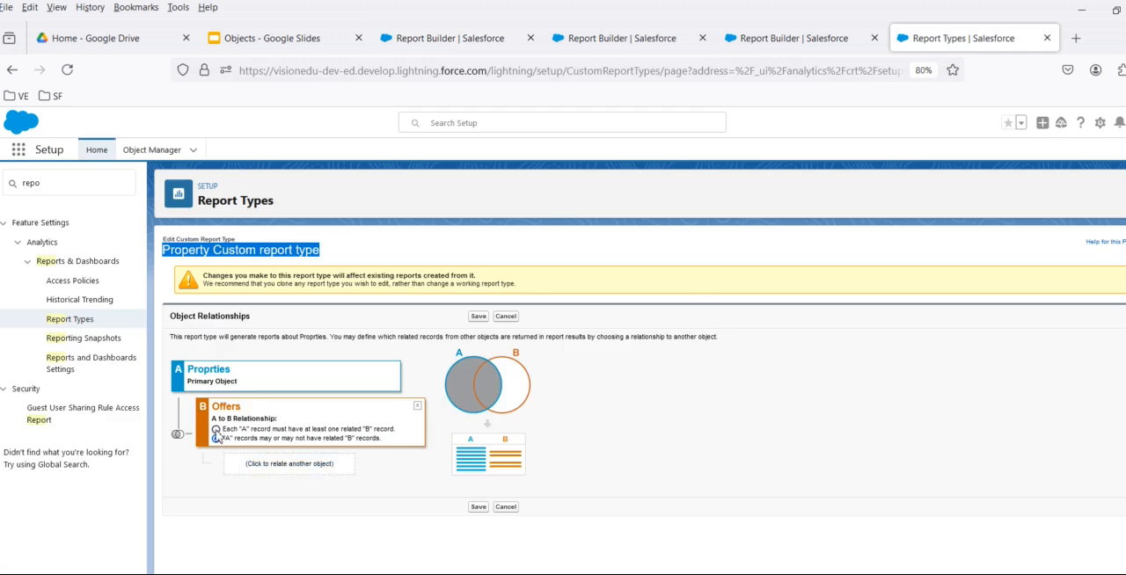
left_click(216, 430)
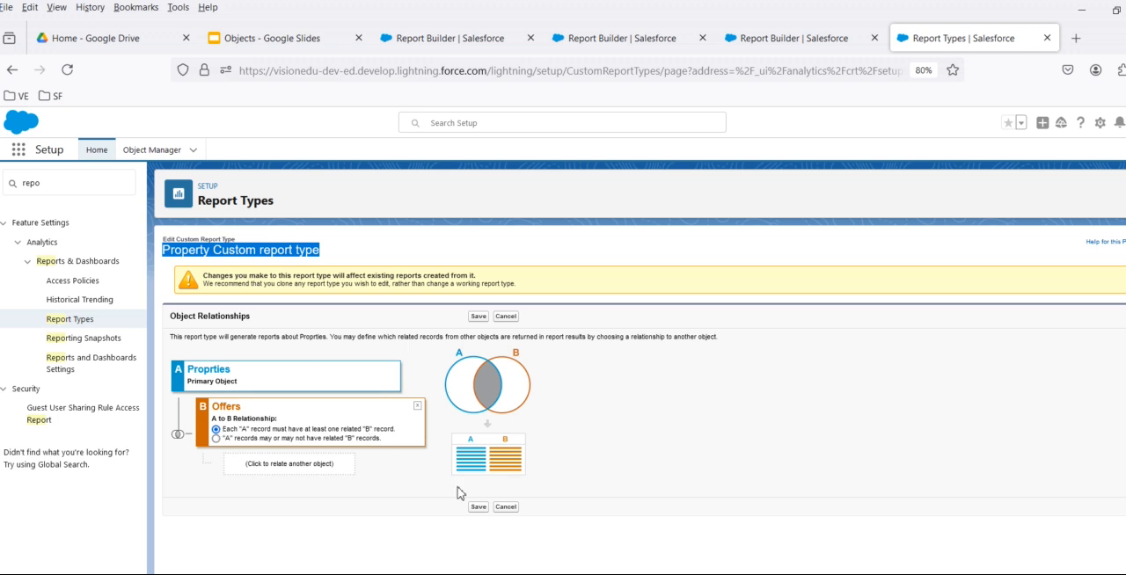
left_click(479, 508)
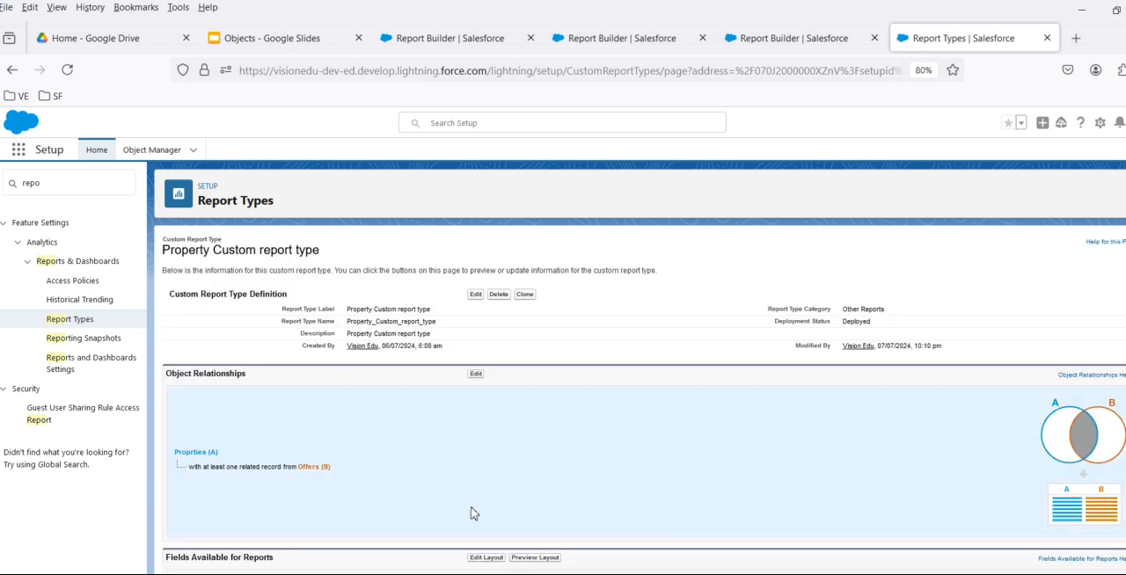
- Reload the Property Tabular Report and check the Property Custom report type's definition in Setup
left_click(429, 41)
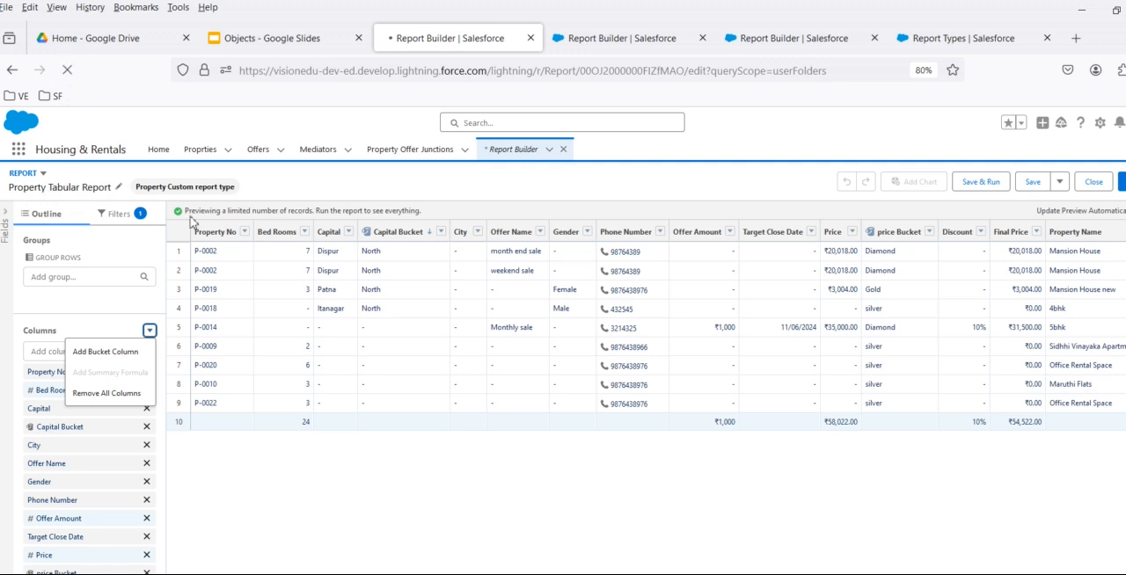
left_click(616, 38)
left_click(423, 40)
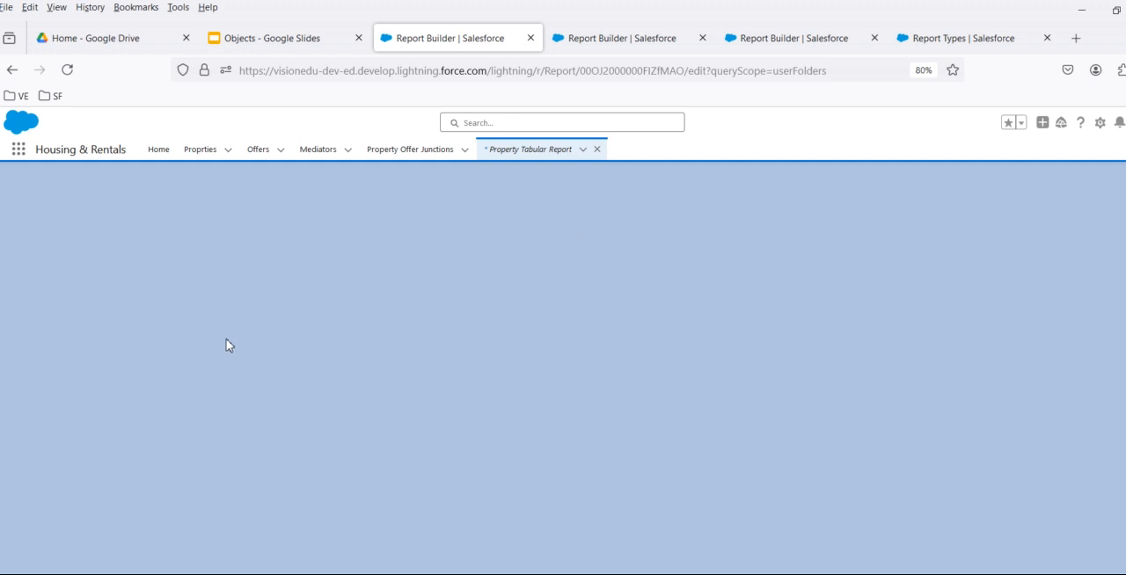
left_click(923, 39)
left_click_drag(172, 258, 330, 254)
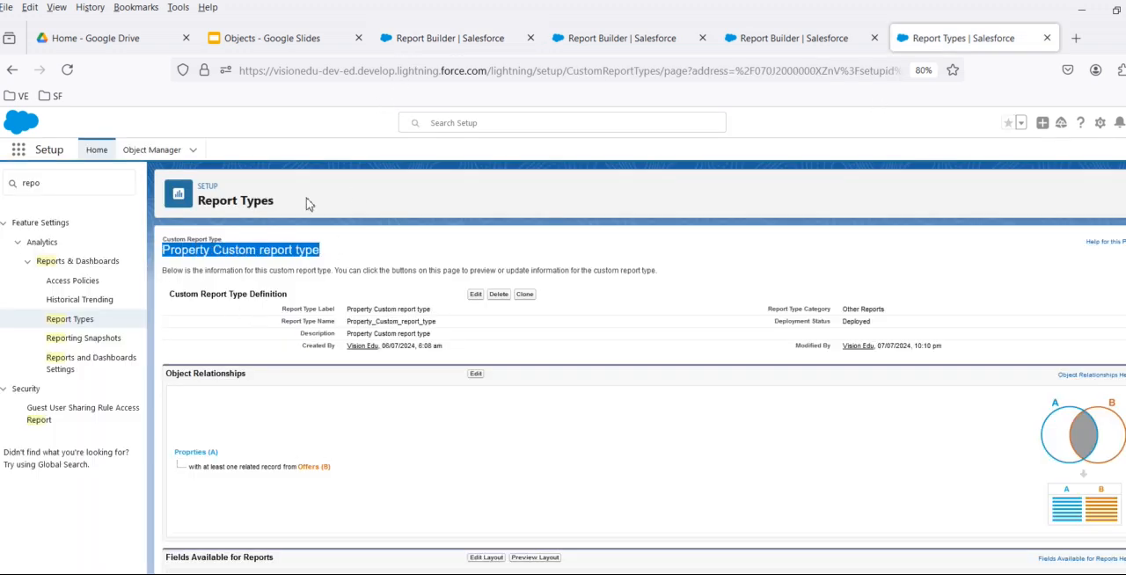
- Compare the column formula options of the Property Tabular Report with those of the Account Report
left_click(447, 40)
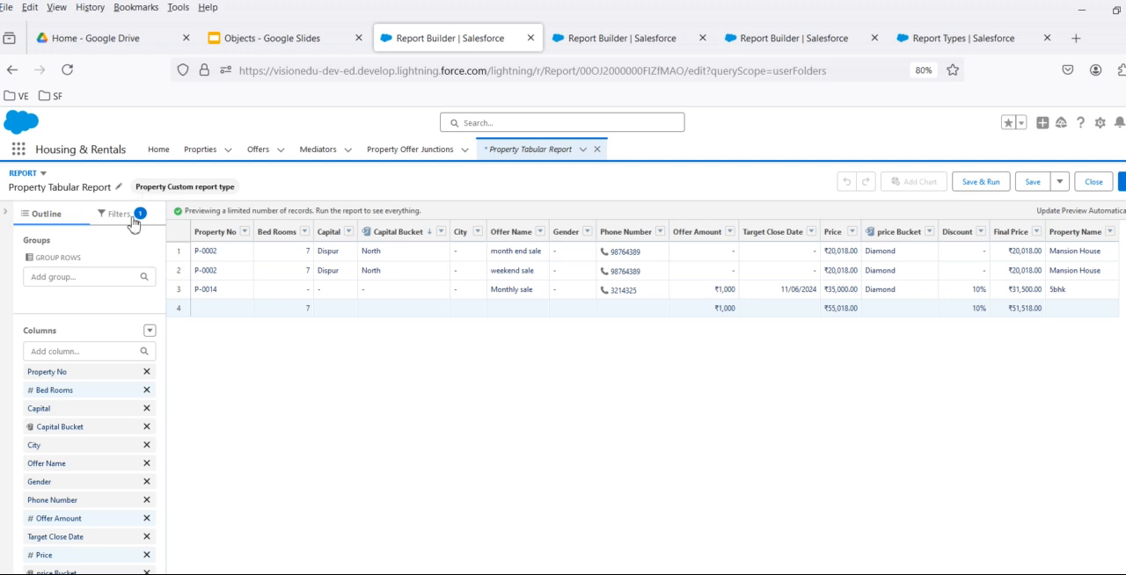
left_click(150, 330)
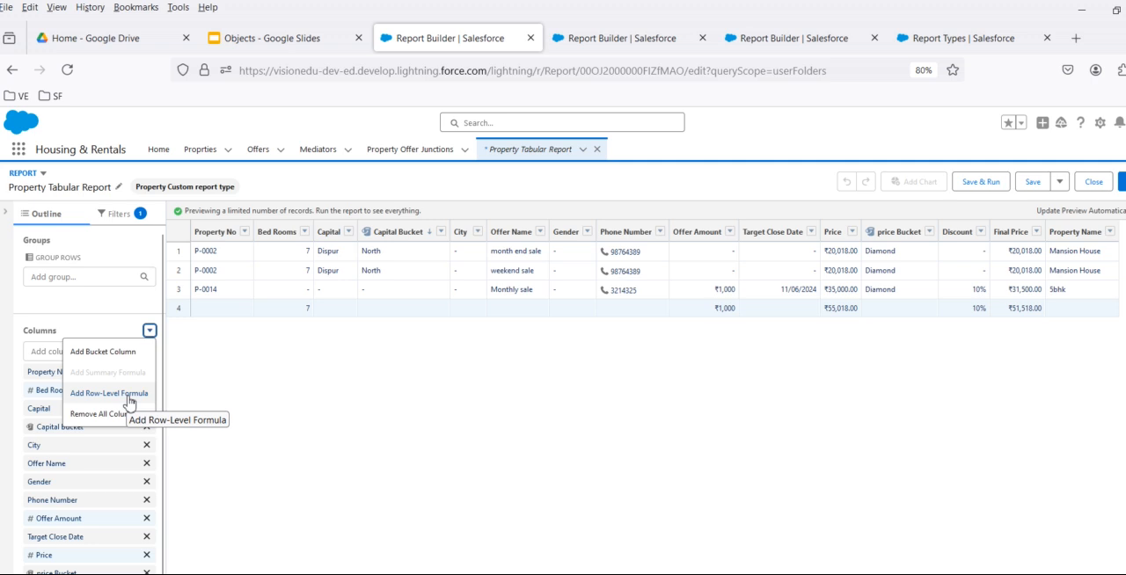
left_click(601, 41)
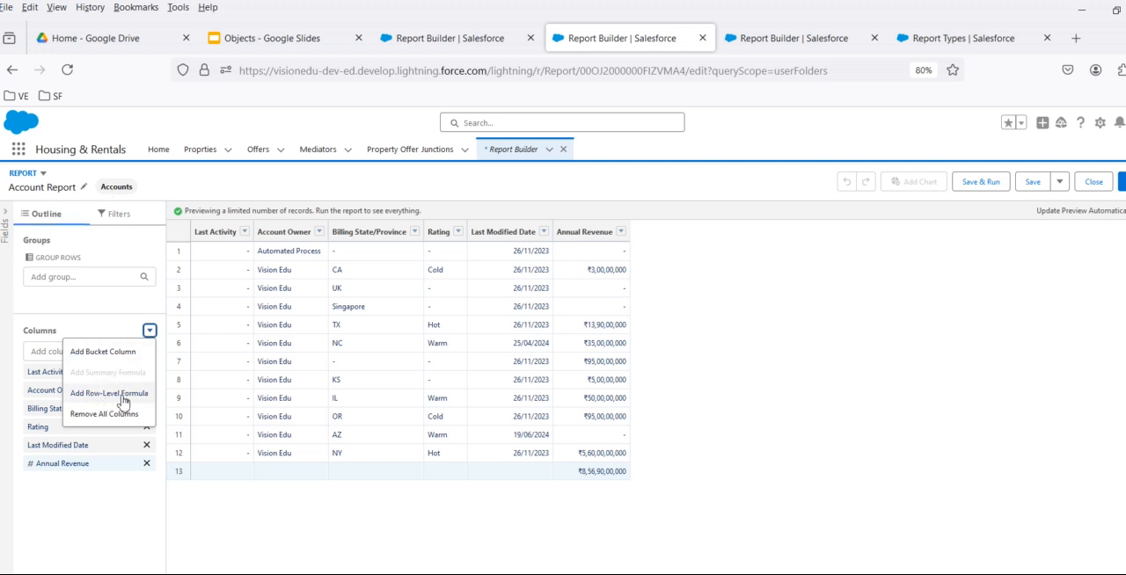
left_click(427, 41)
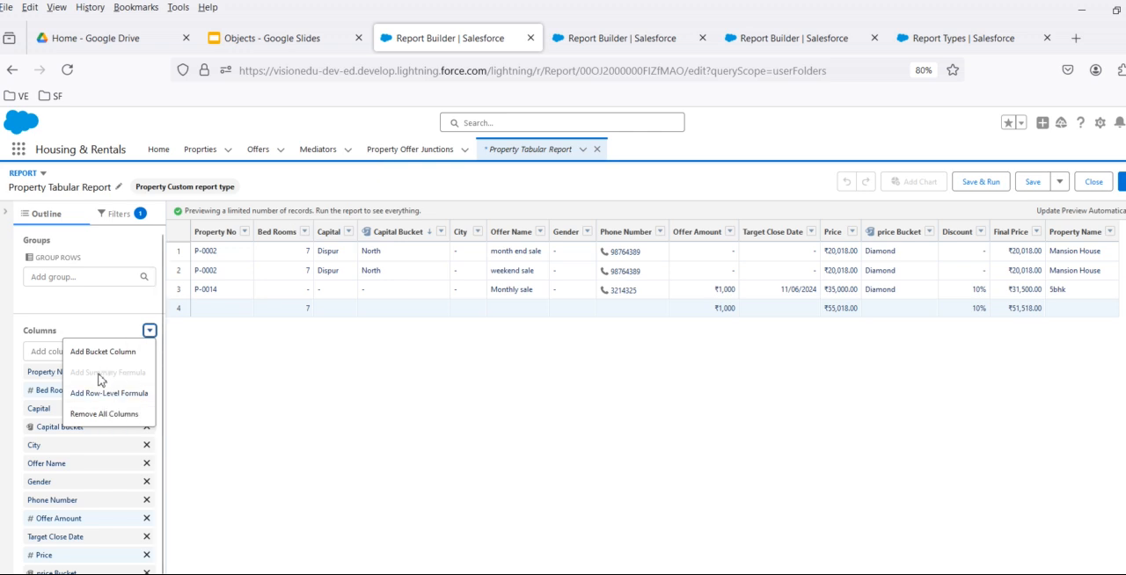
- Review the Property Custom report type's object relationship settings in Setup and leave the editor without saving
left_click(927, 37)
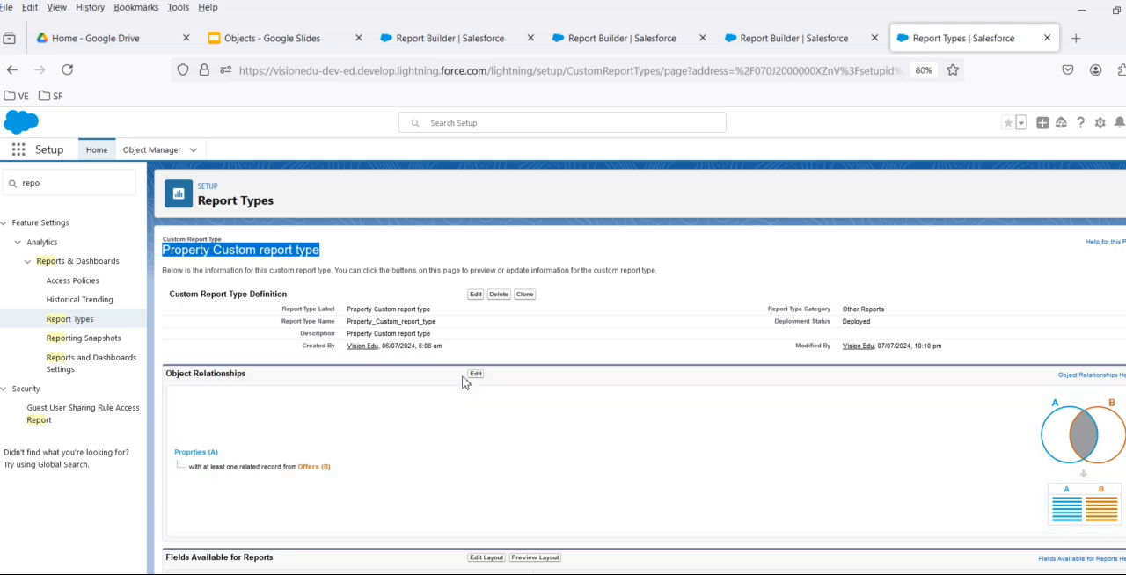
left_click(474, 376)
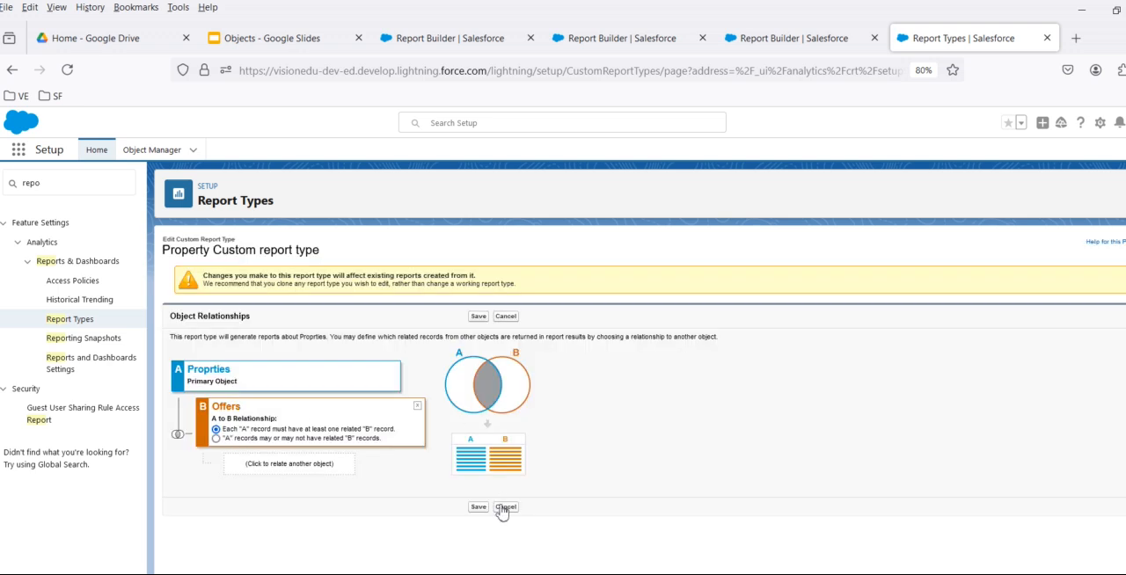
left_click(503, 508)
- Open the Property Summary Report for editing from the recent reports and check its column formula options
left_click(474, 44)
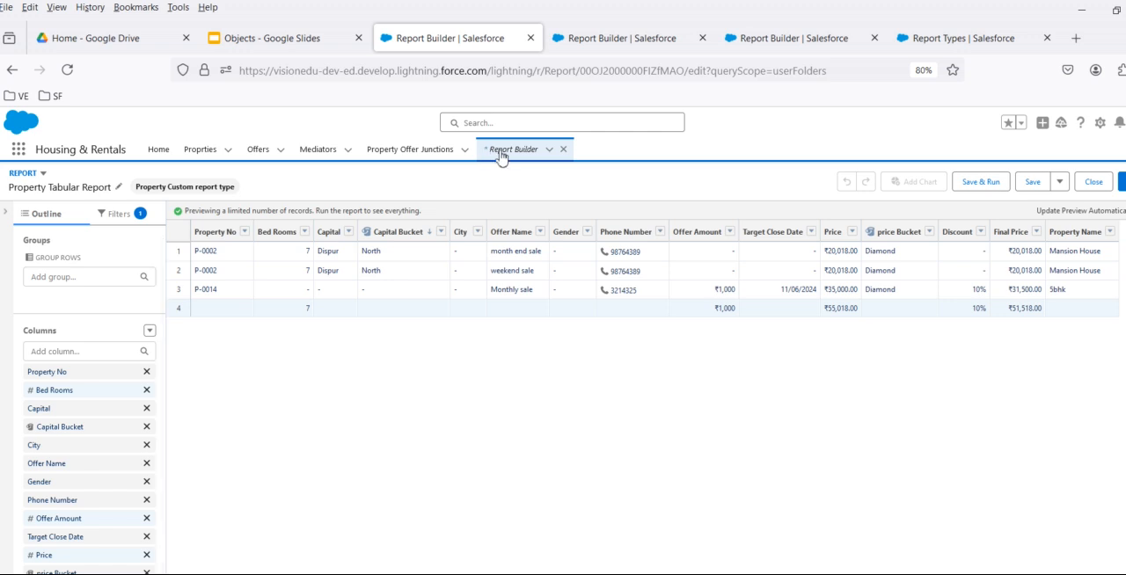
left_click(607, 40)
left_click(13, 69)
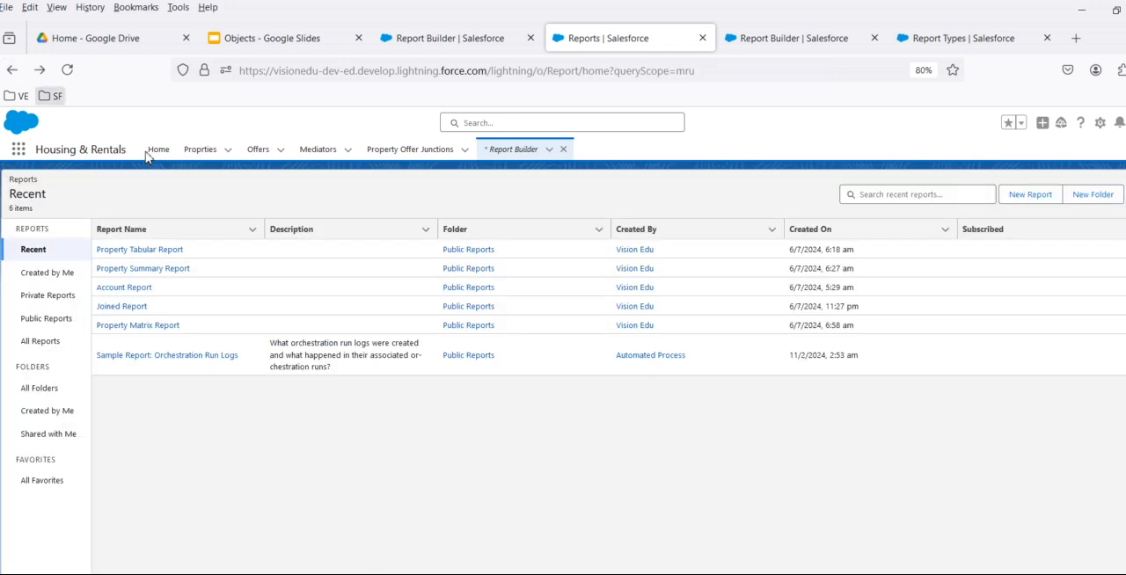
left_click(151, 269)
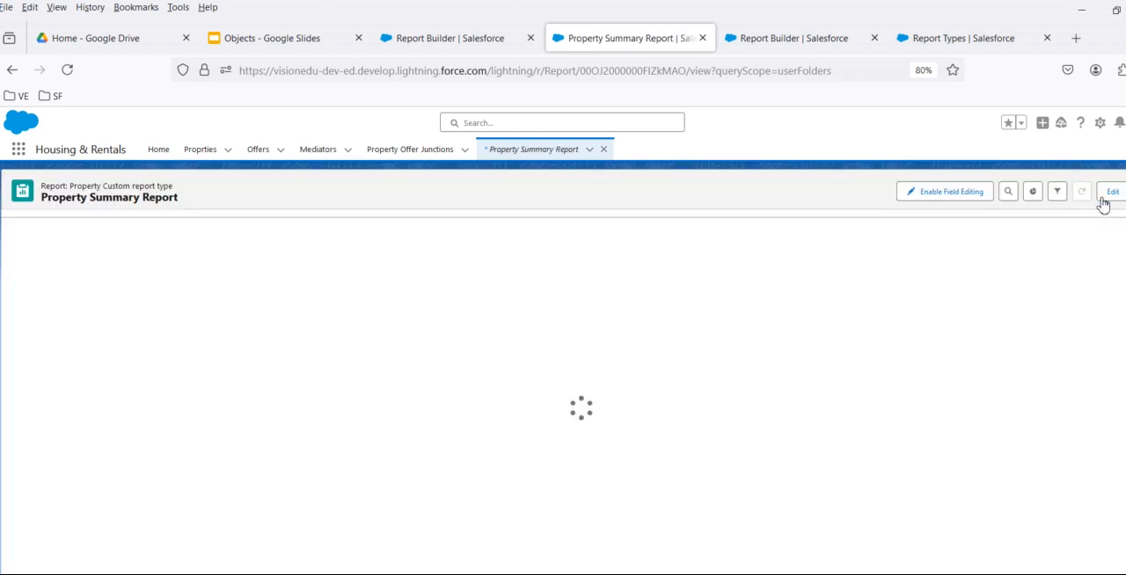
left_click(1111, 192)
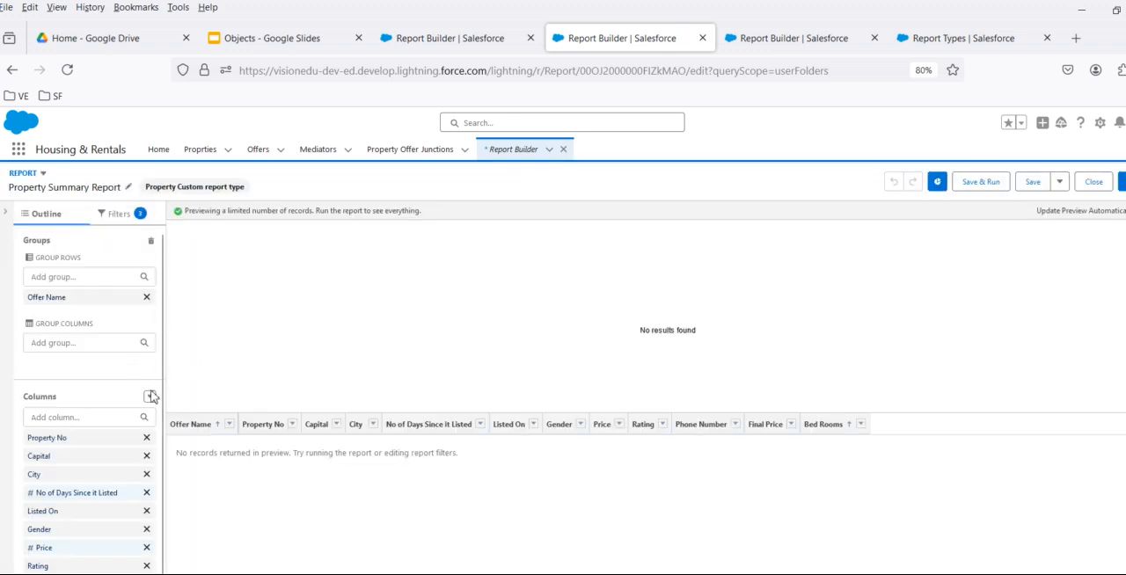
left_click(150, 397)
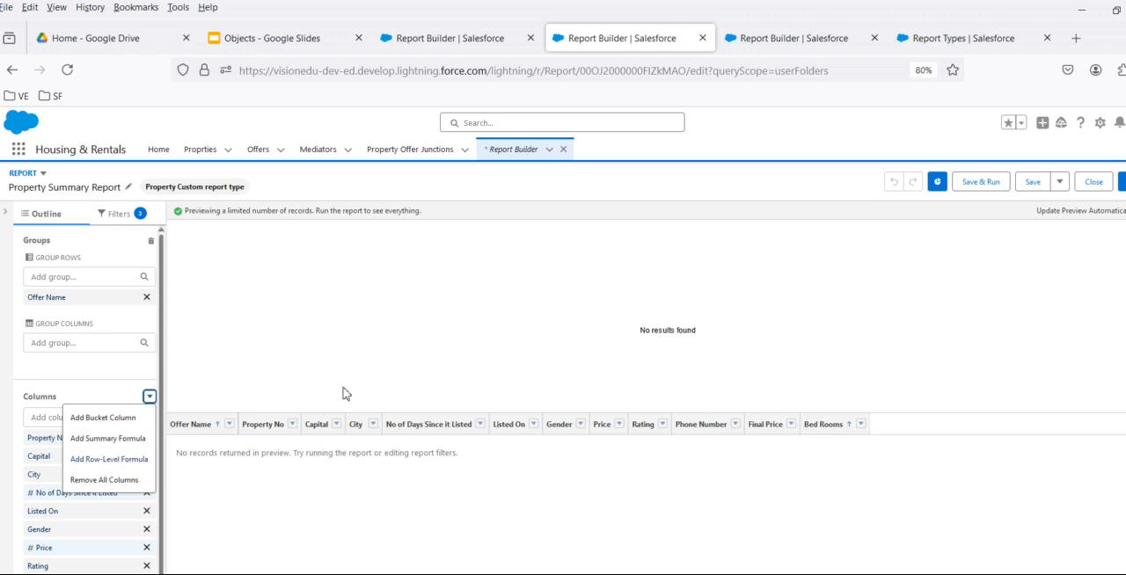
- Return to the recent reports, open the Property Matrix Report for editing, and check its column formula options
left_click(12, 69)
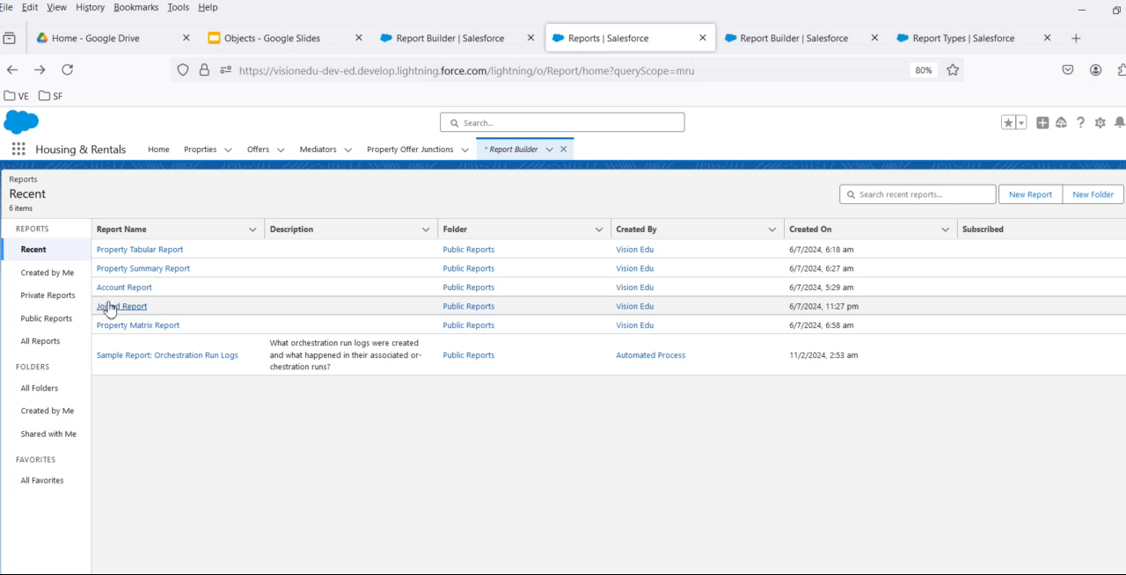
left_click(136, 325)
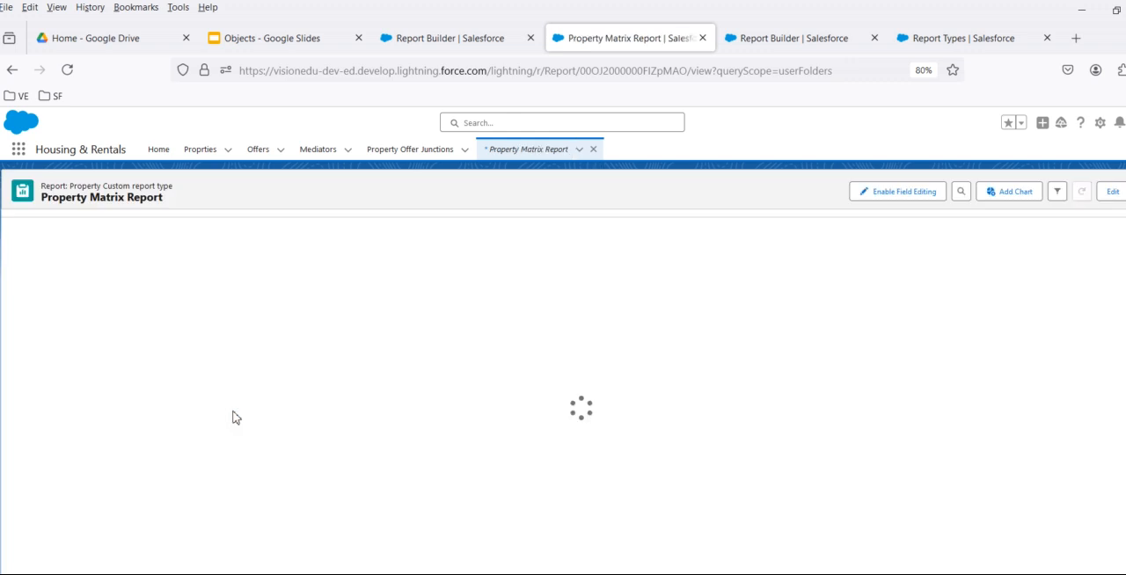
left_click(1113, 192)
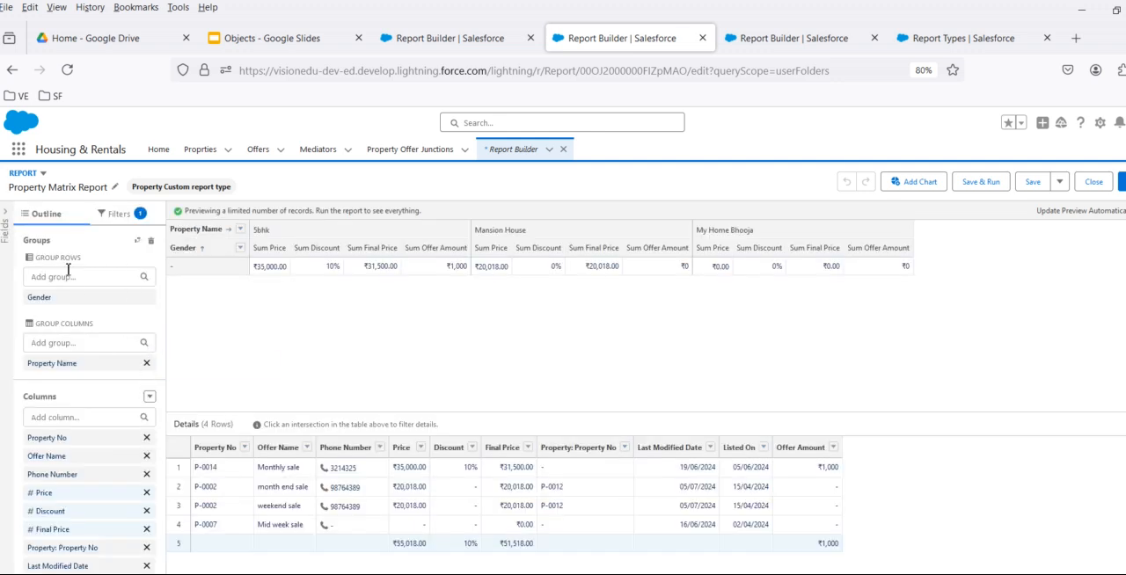
left_click(149, 397)
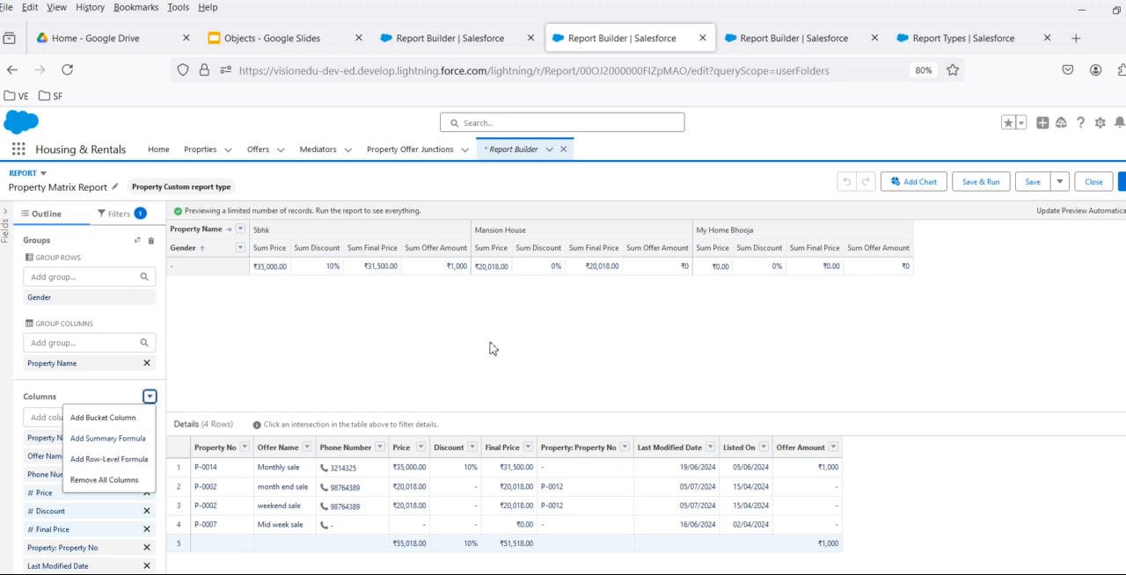
- Open the Joined Report for editing, collapse its column blocks, and check the formula options of the Proprties with Property block
left_click(526, 151)
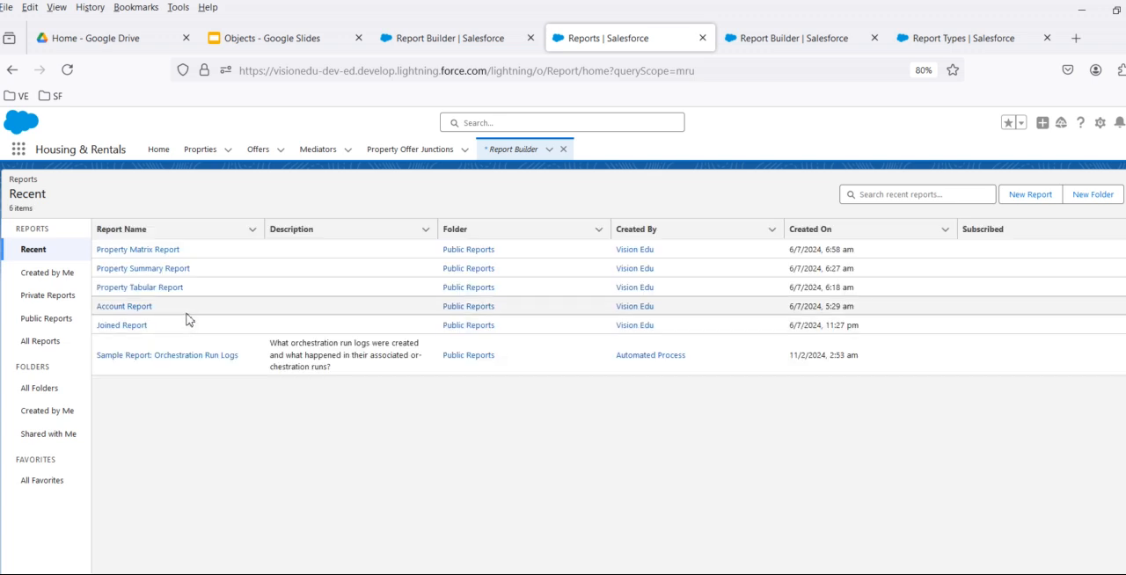
left_click(115, 325)
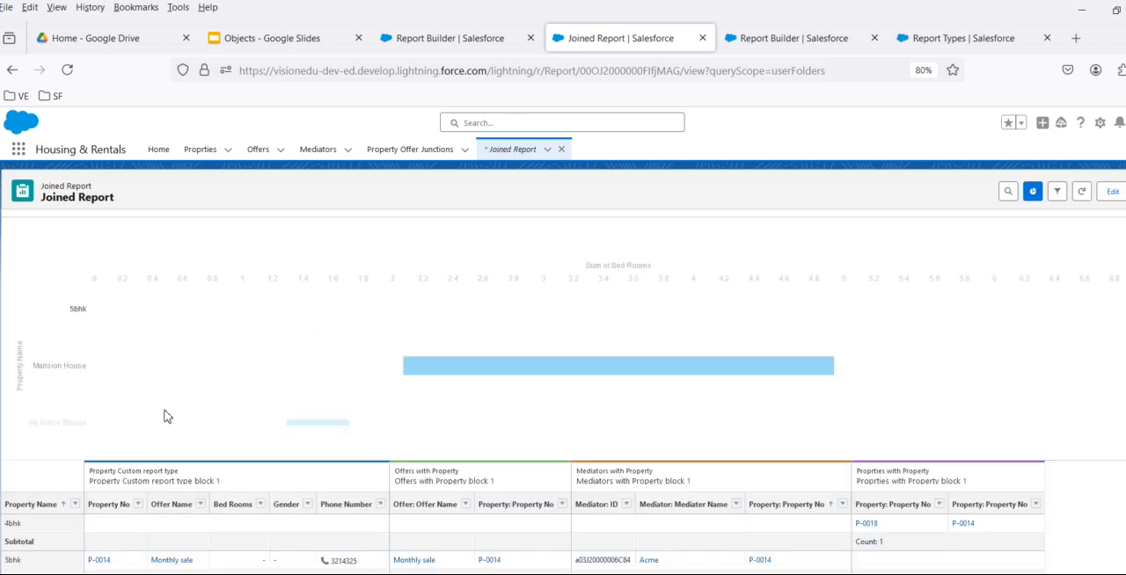
left_click(1111, 192)
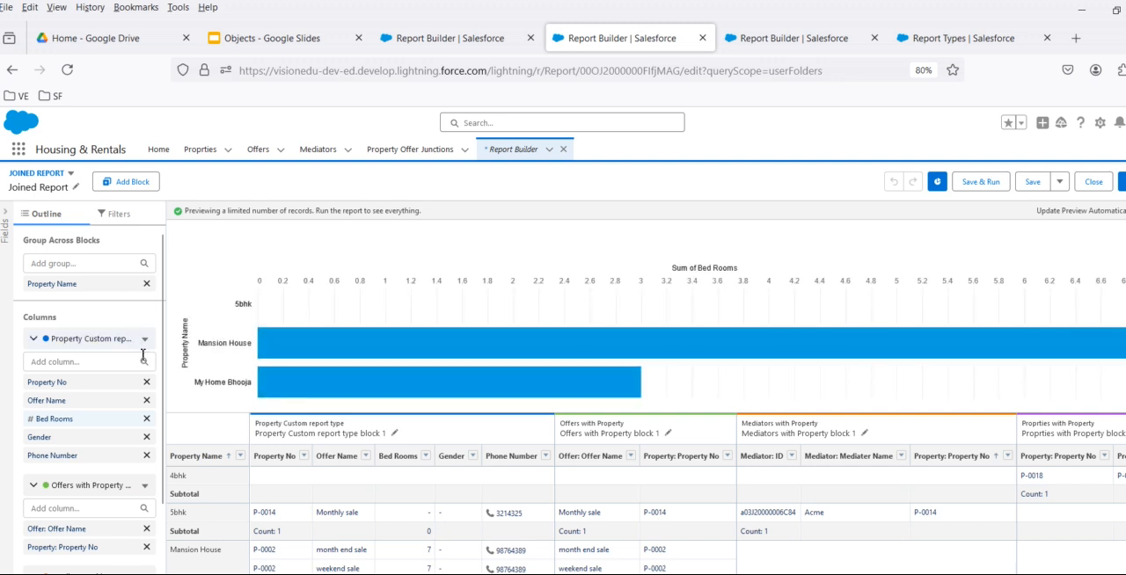
left_click(34, 338)
left_click(35, 373)
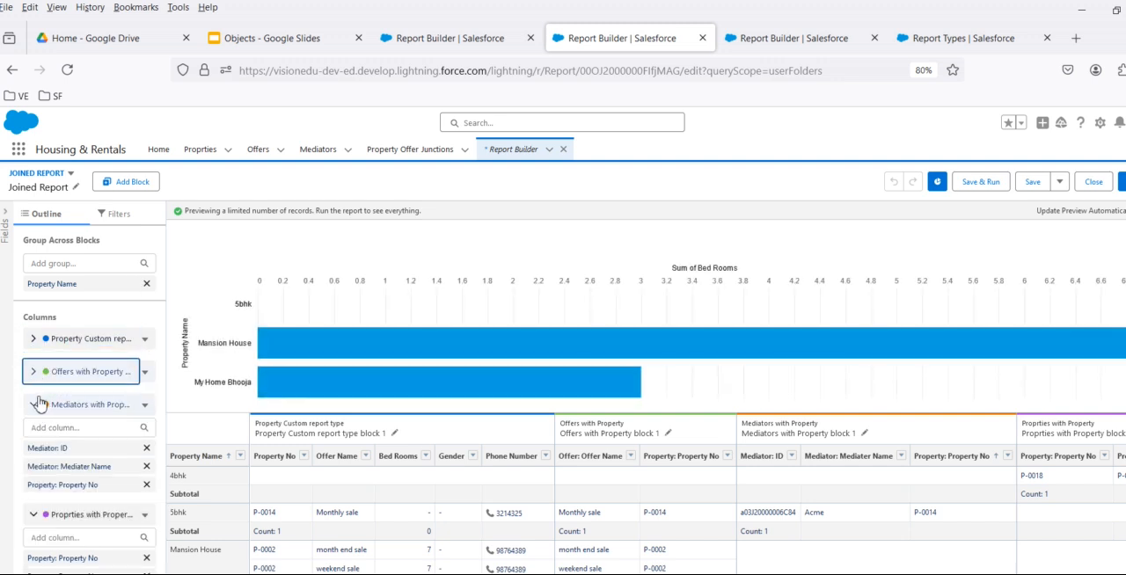
left_click(36, 404)
left_click(33, 438)
left_click(145, 439)
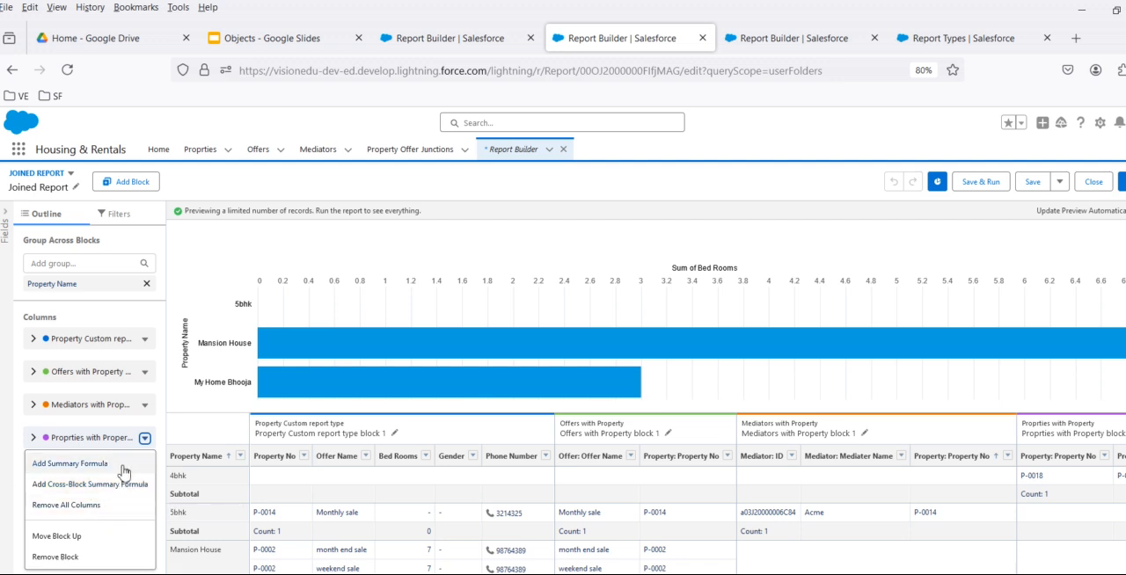
- In the Objects Google Slides deck, add the bullet "Row level formula is not supported for joined report" below the tabular reports bullet
left_click(291, 40)
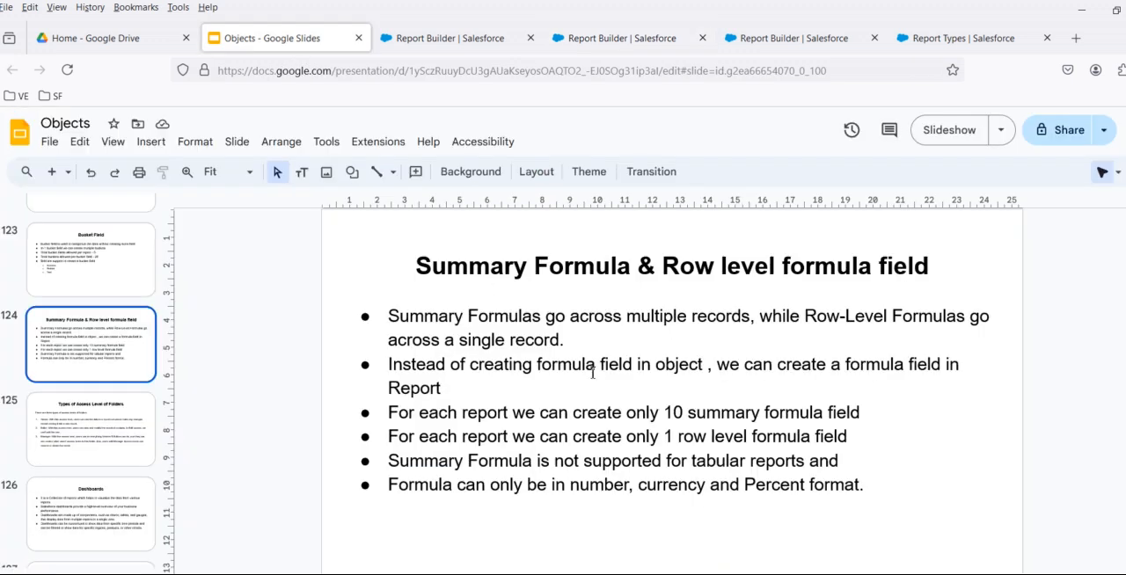
left_click(846, 464)
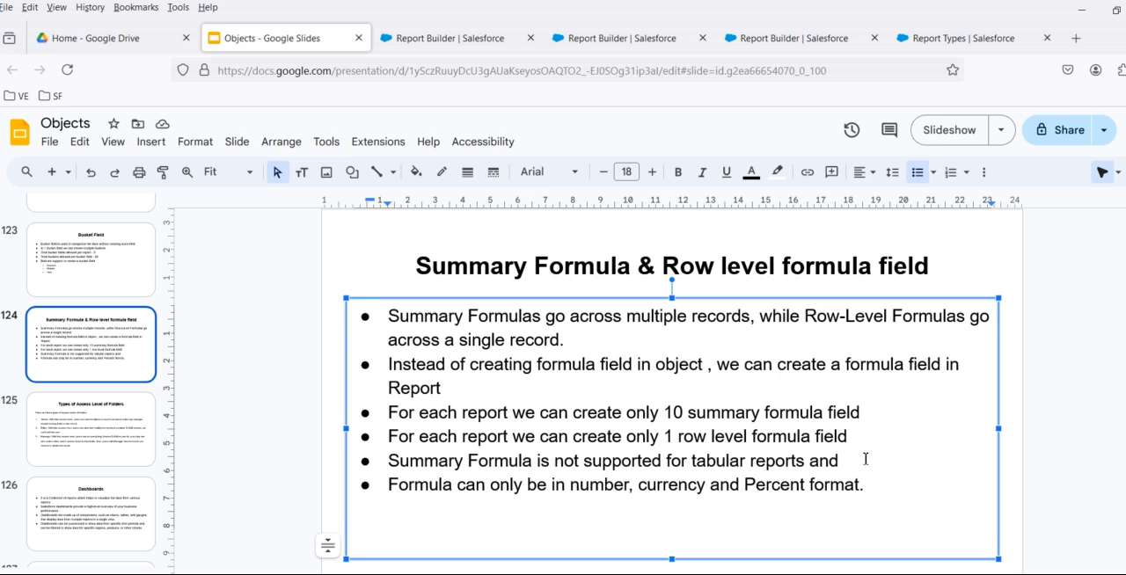
key("Return")
type("Row")
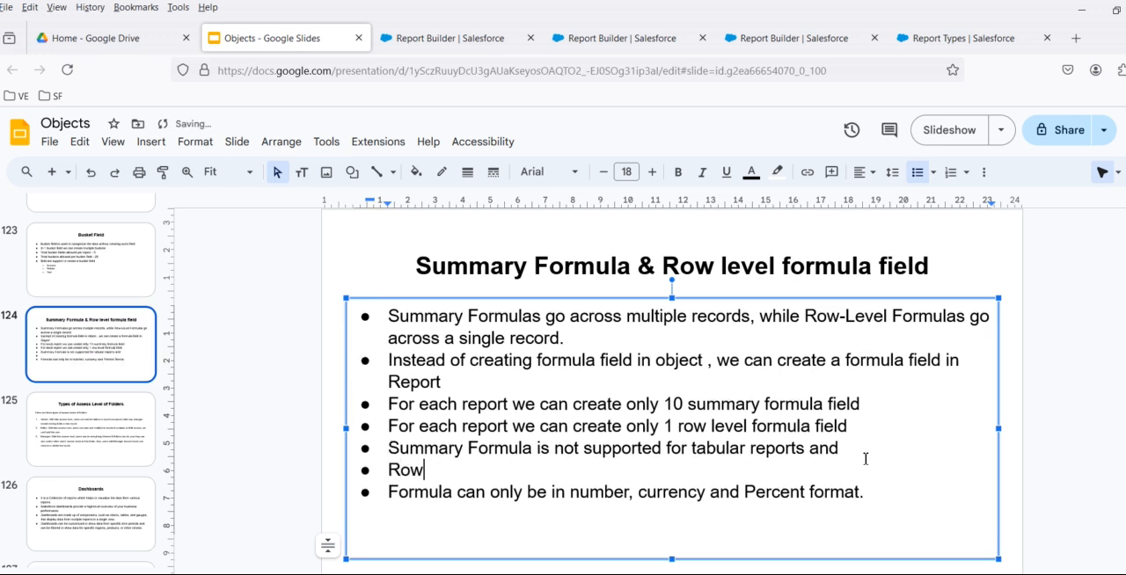
type(" level formula is not supported for joined report")
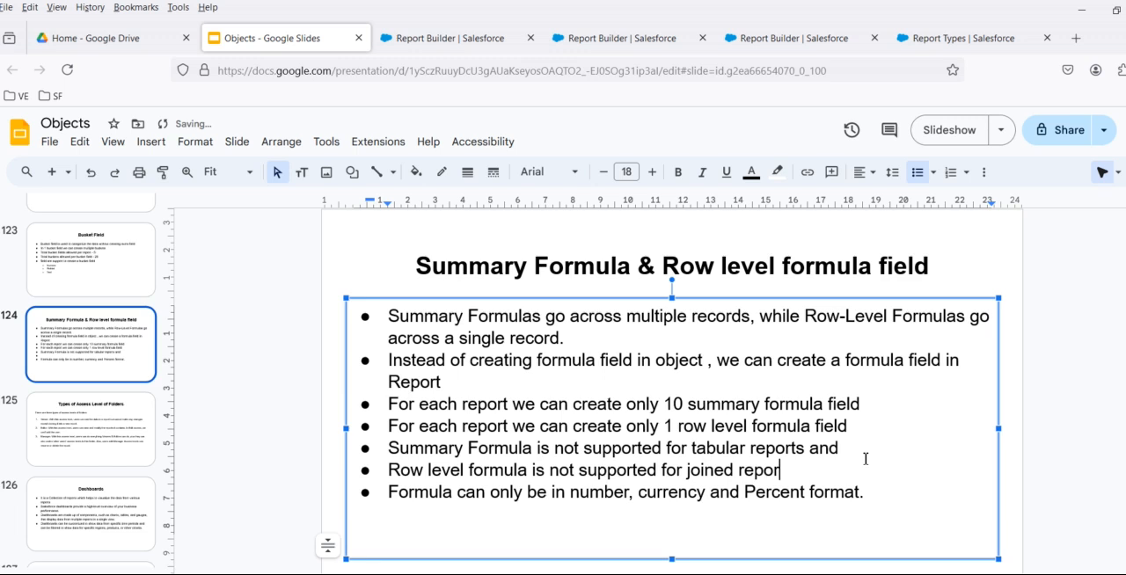
left_click(320, 403)
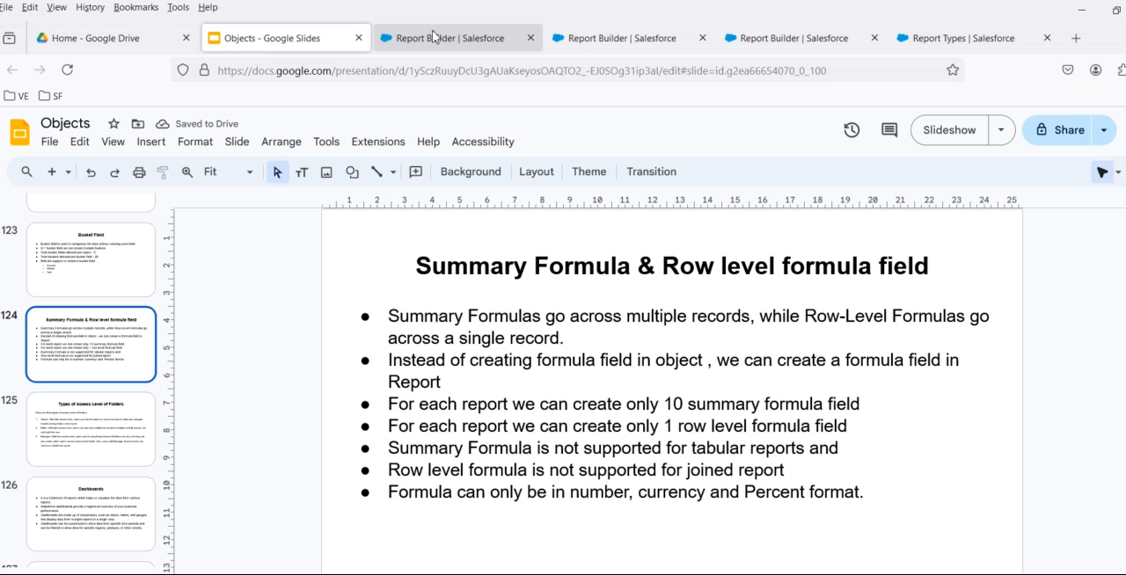
- Switch back to Salesforce, open the Property Tabular Report for editing from the recent reports, and show its column options
left_click(620, 38)
left_click(516, 152)
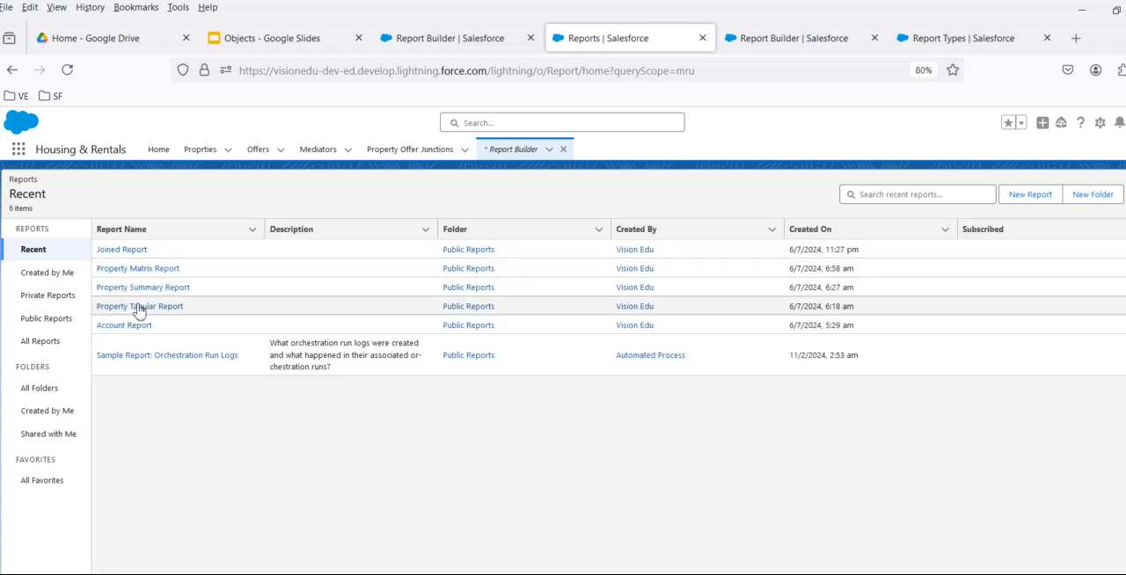
left_click(138, 306)
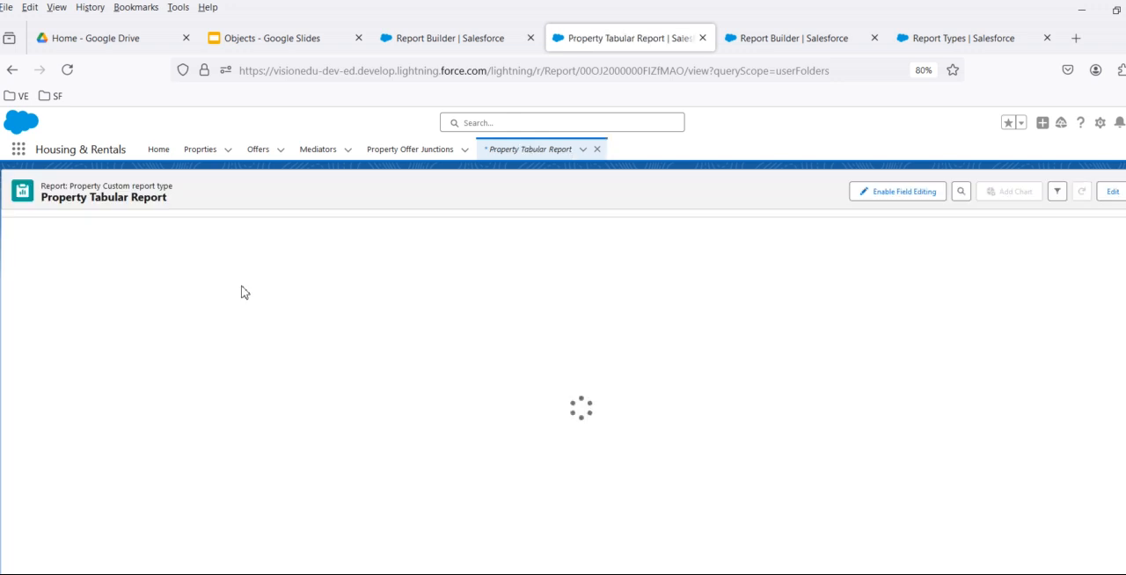
left_click(1112, 192)
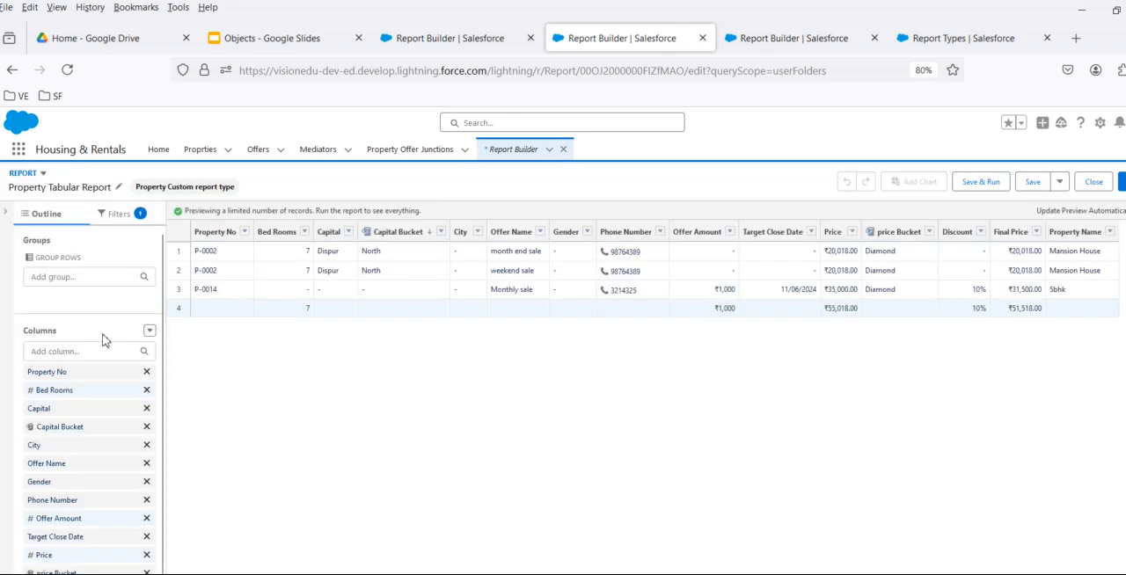
left_click(149, 331)
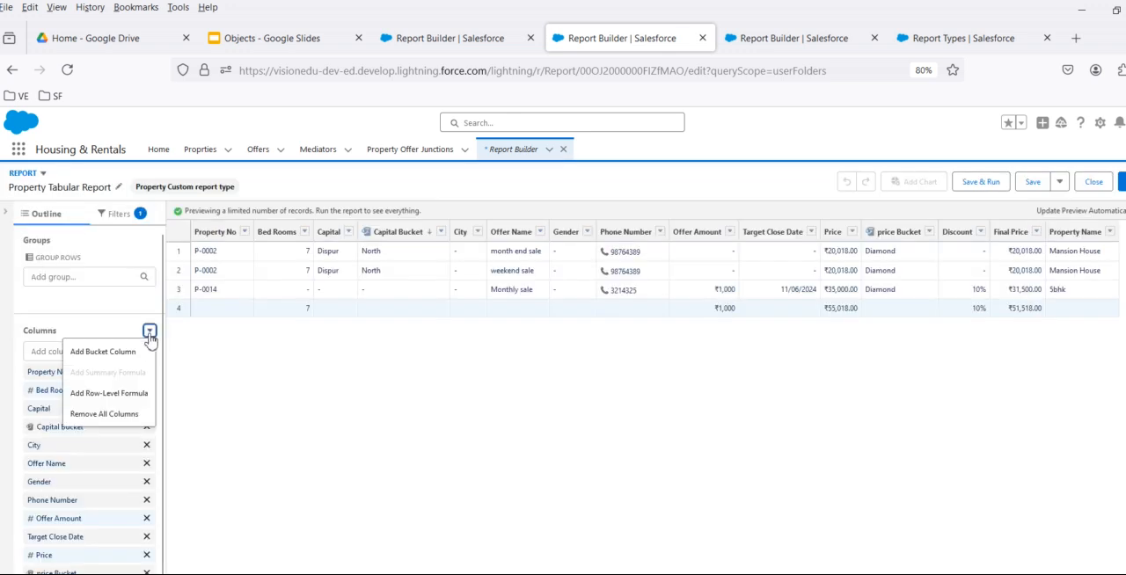
- Start a row-level formula column, examine its fields, functions and formula output types, and cancel it
left_click(99, 396)
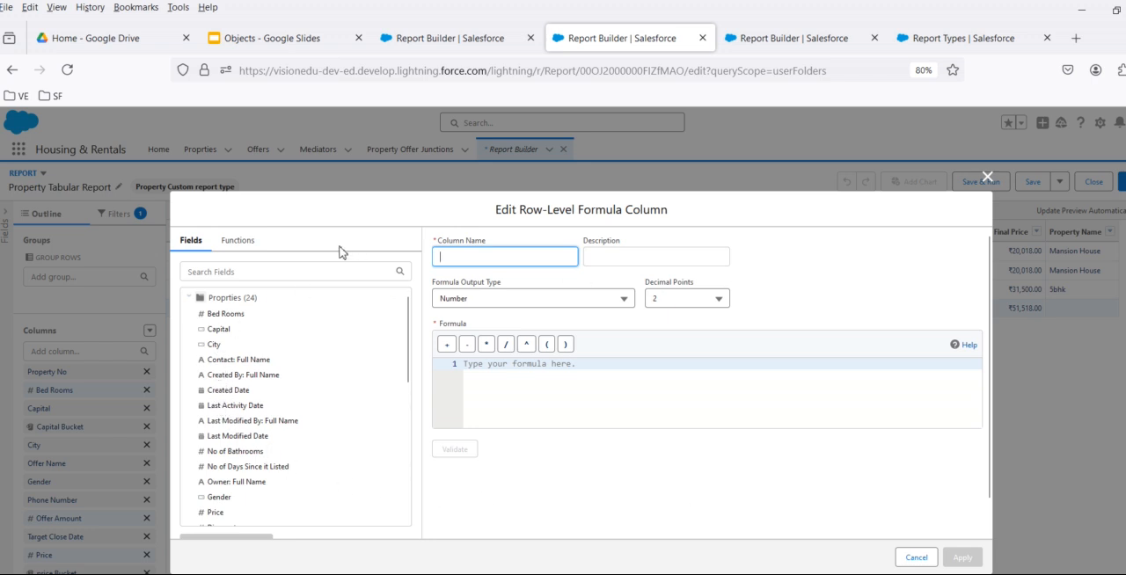
left_click(232, 242)
left_click(189, 242)
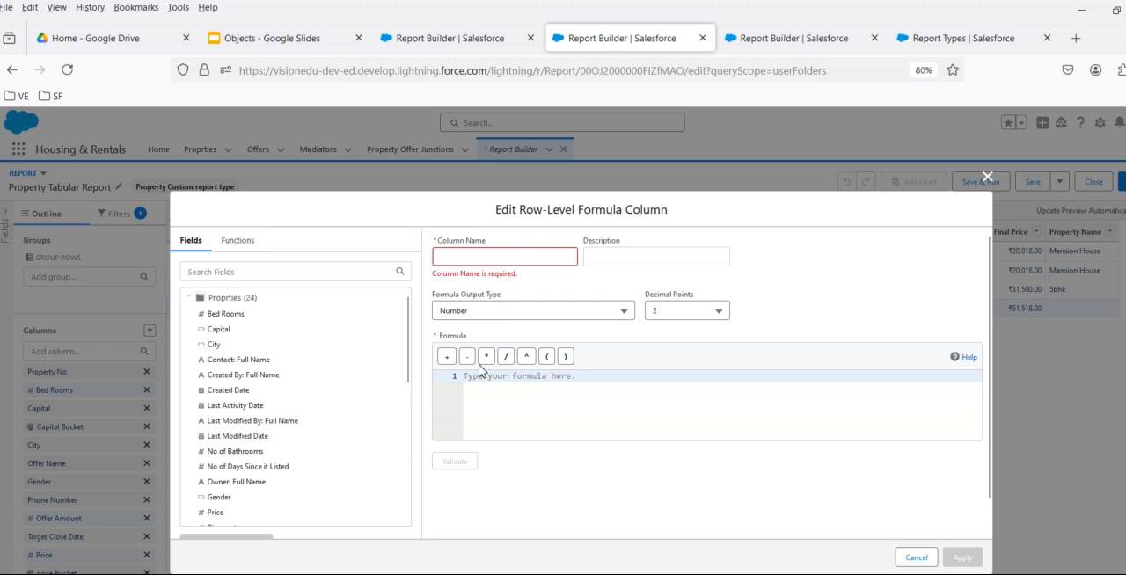
left_click(475, 312)
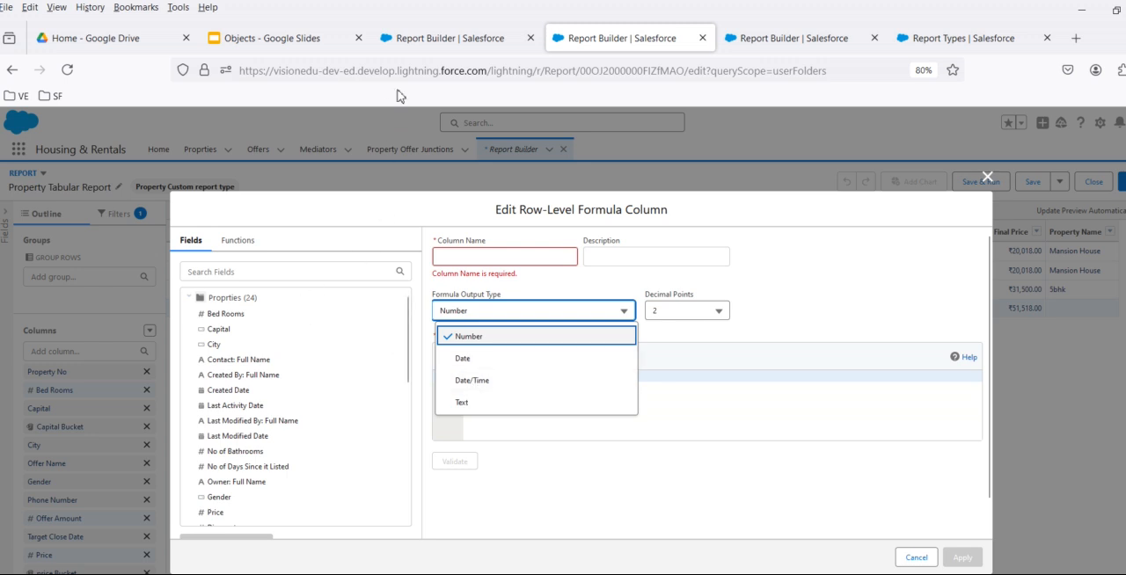
left_click(905, 557)
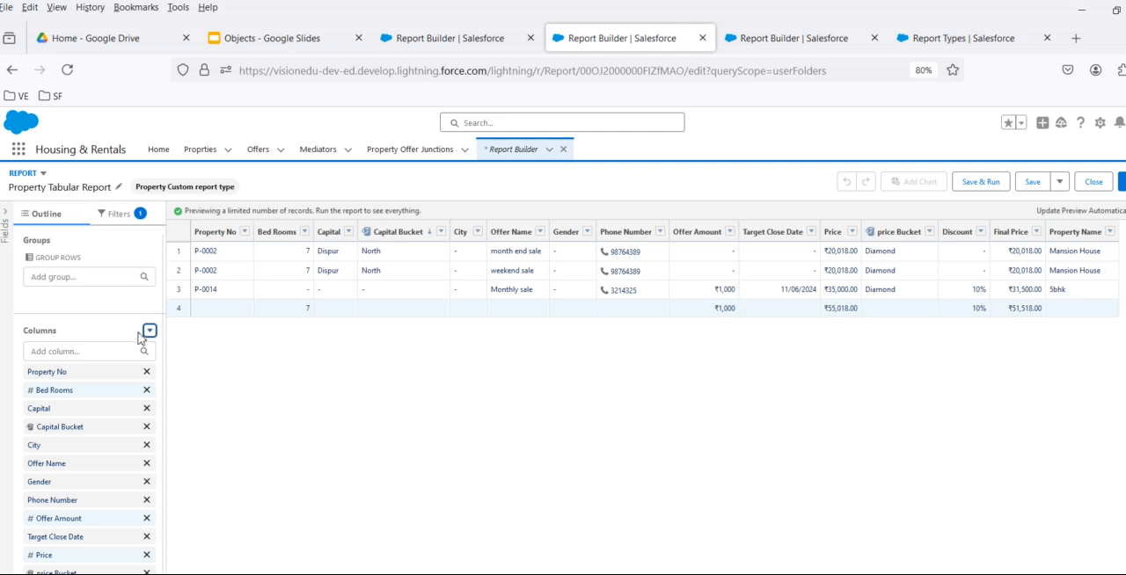
- Remove the filter below Created Date from the Property Tabular Report and return to the report outline
left_click(121, 214)
left_click(147, 358)
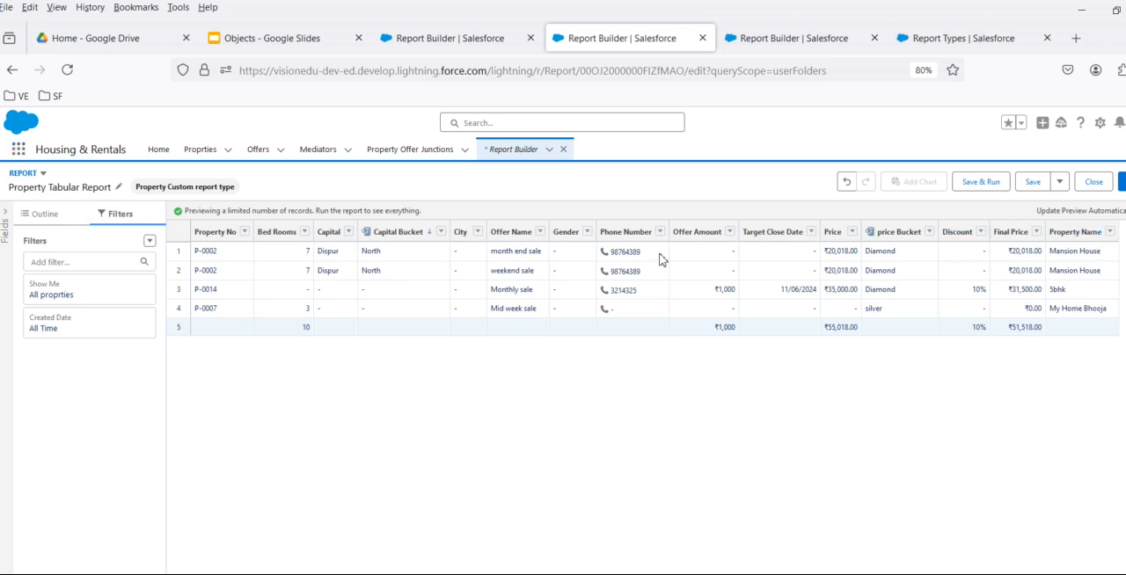
left_click(48, 220)
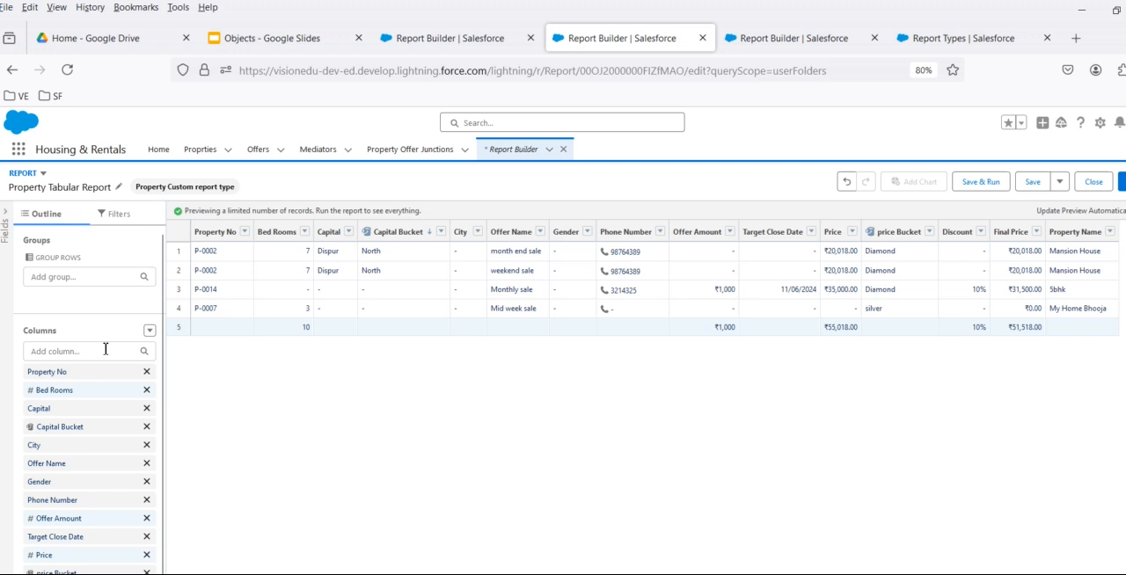
- Start a row-level formula column named "Check Name Rowlevel FF" with Text as the formula output type
left_click(149, 331)
left_click(94, 398)
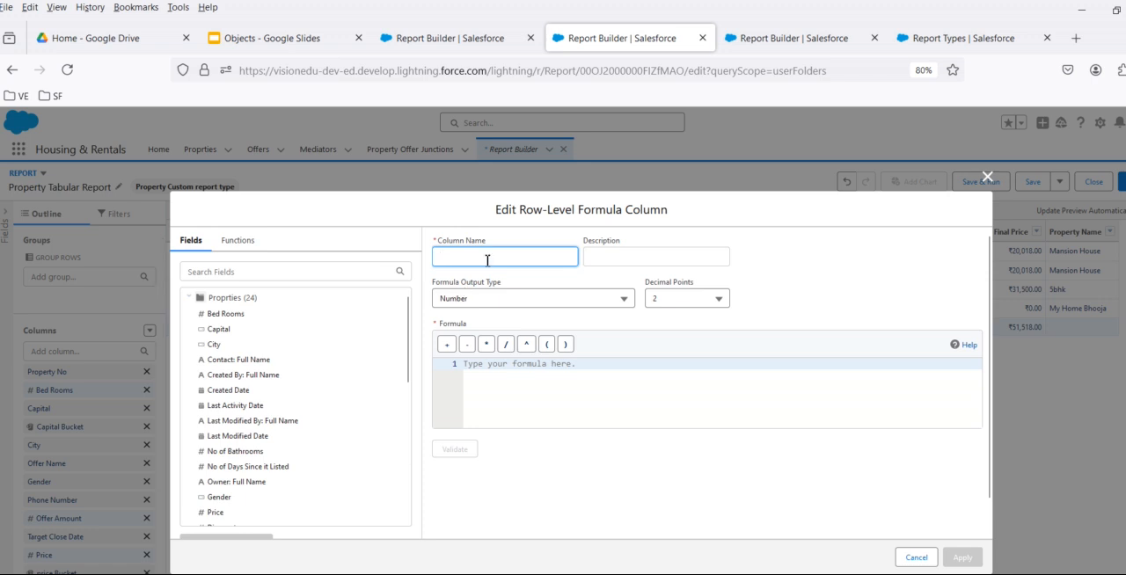
type("Check Name Rowlevel Ff")
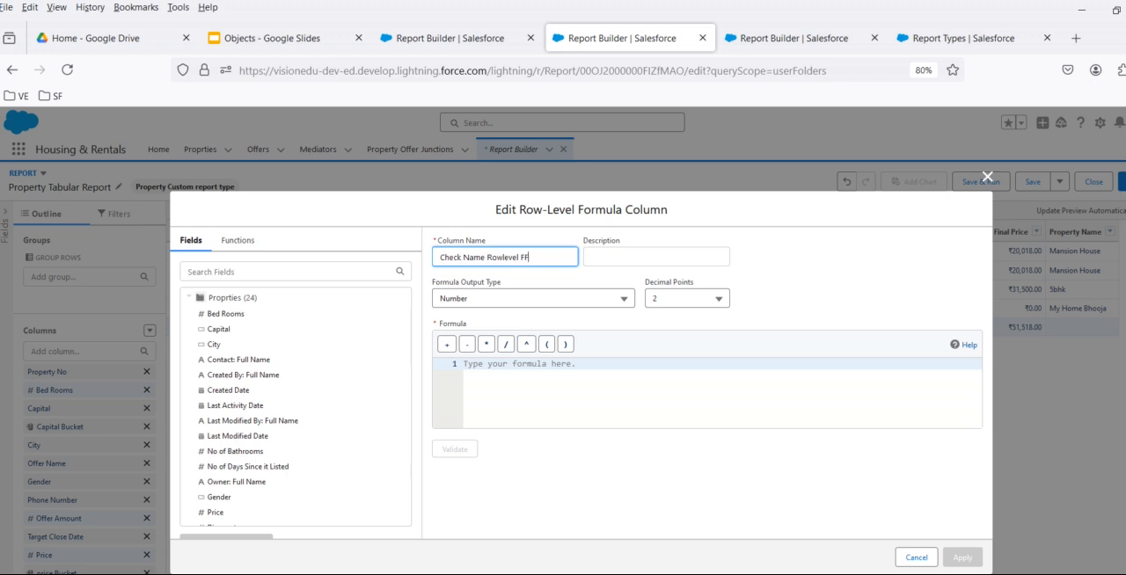
key("Tab")
left_click(523, 297)
left_click(490, 388)
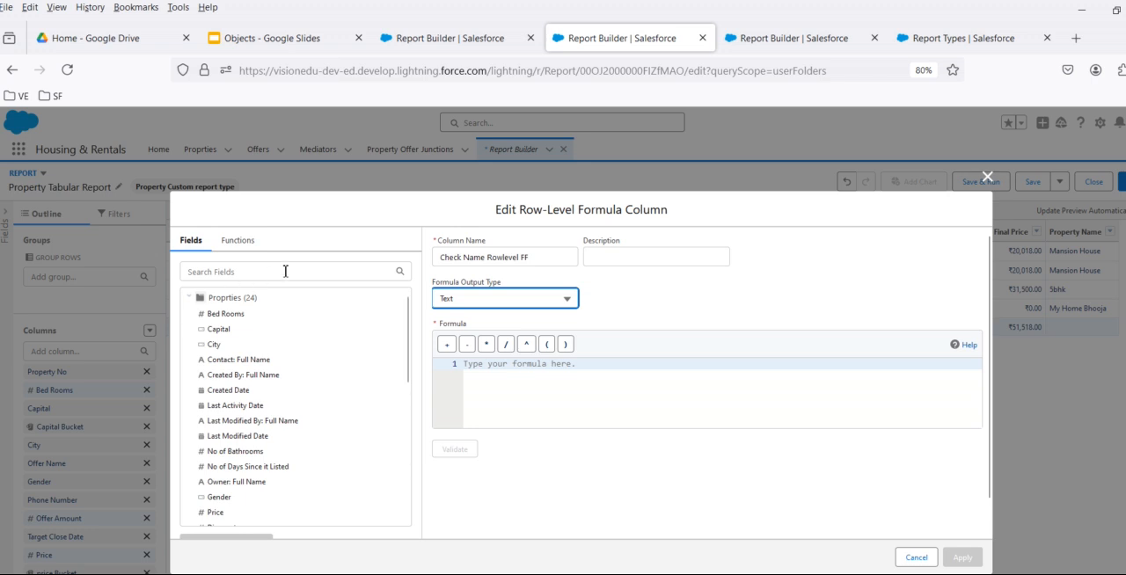
- Find the logical IF function and insert it into the row-level formula
left_click(235, 241)
left_click(259, 273)
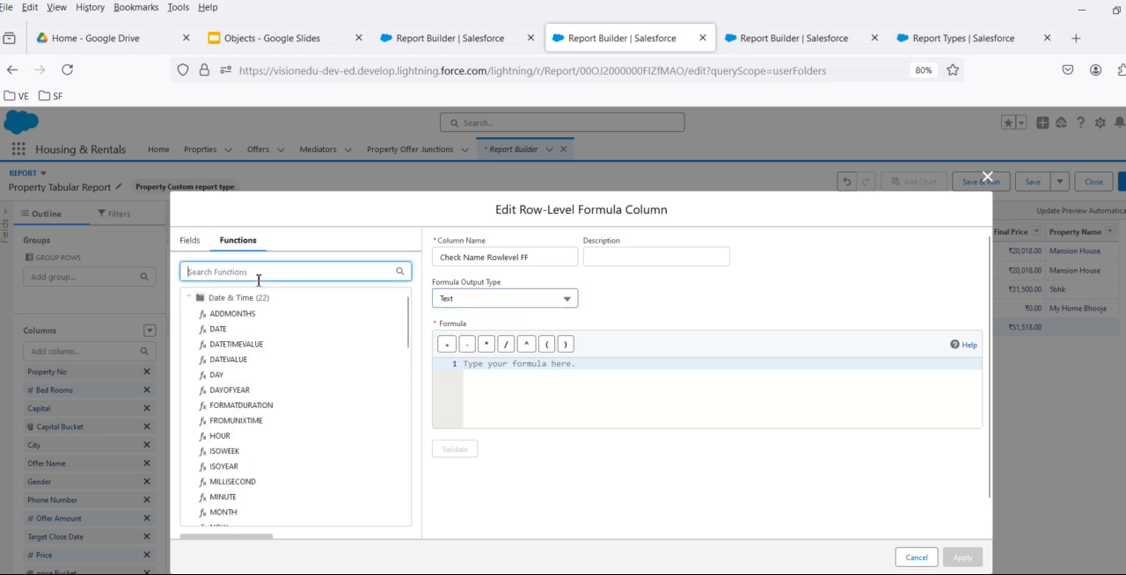
type("if")
left_click(209, 313)
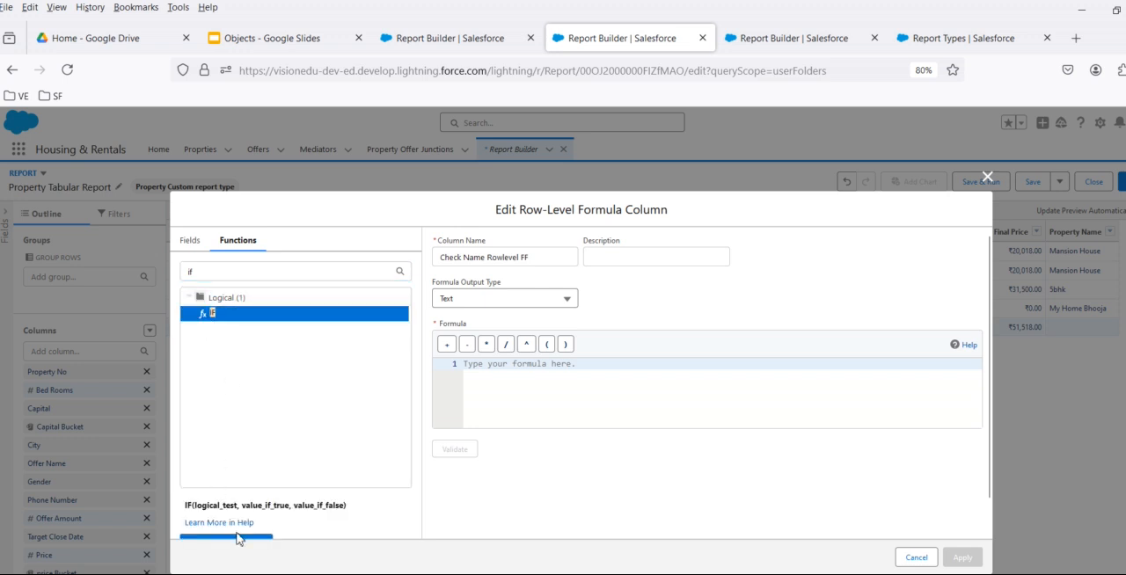
scroll(237, 528, "down", 1)
left_click(239, 537)
scroll(243, 317, "up", 1)
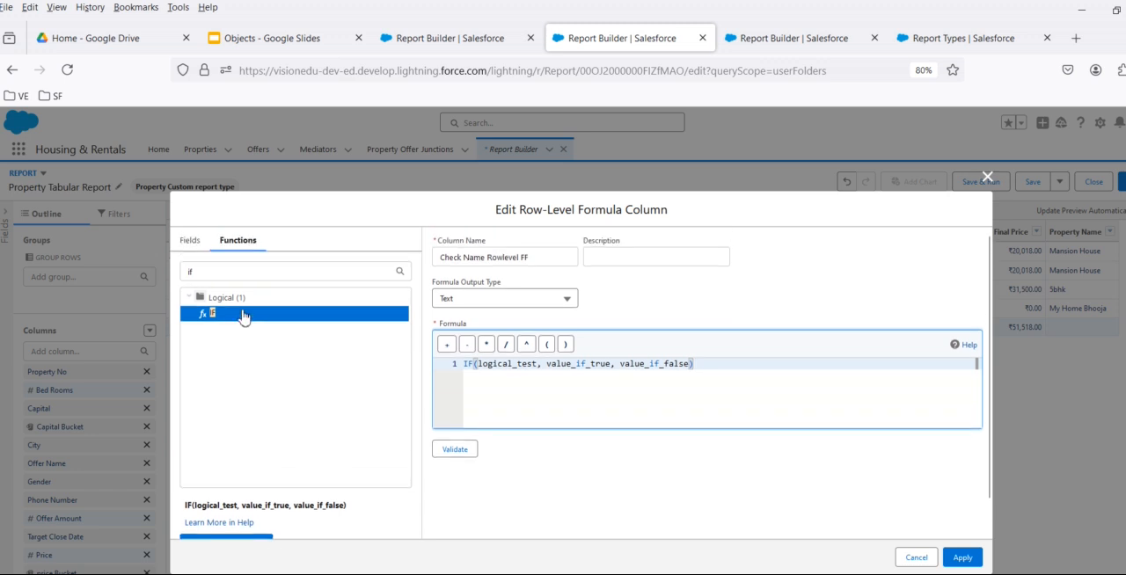
- Replace the IF function's logical_test placeholder with the Property Name field from the Proprties fields
left_click(190, 241)
double_click(495, 368)
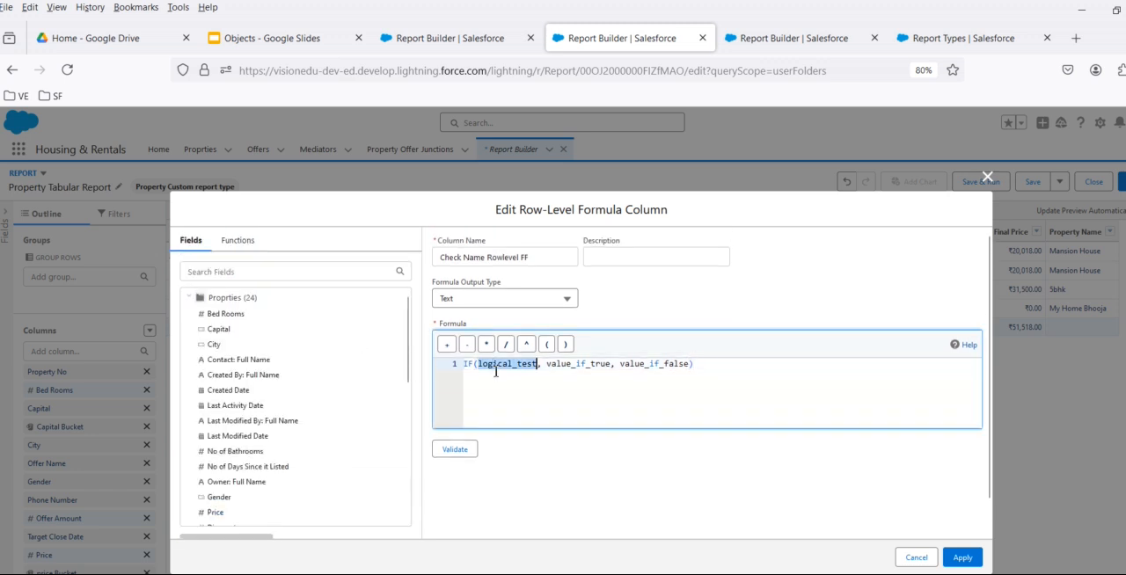
key("BackSpace")
scroll(244, 398, "down", 5)
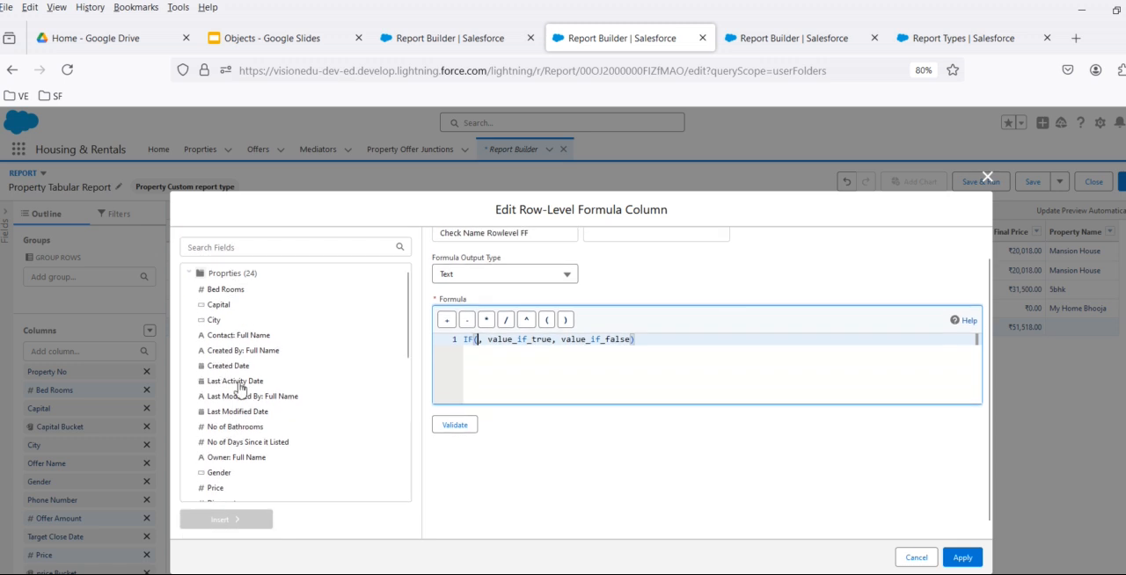
left_click(233, 378)
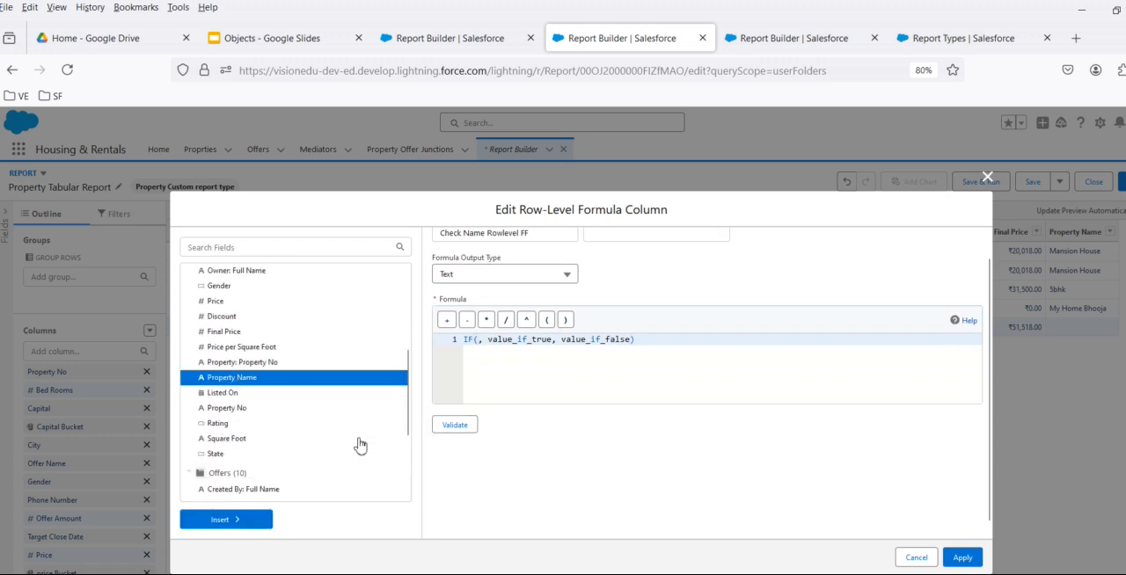
left_click(226, 526)
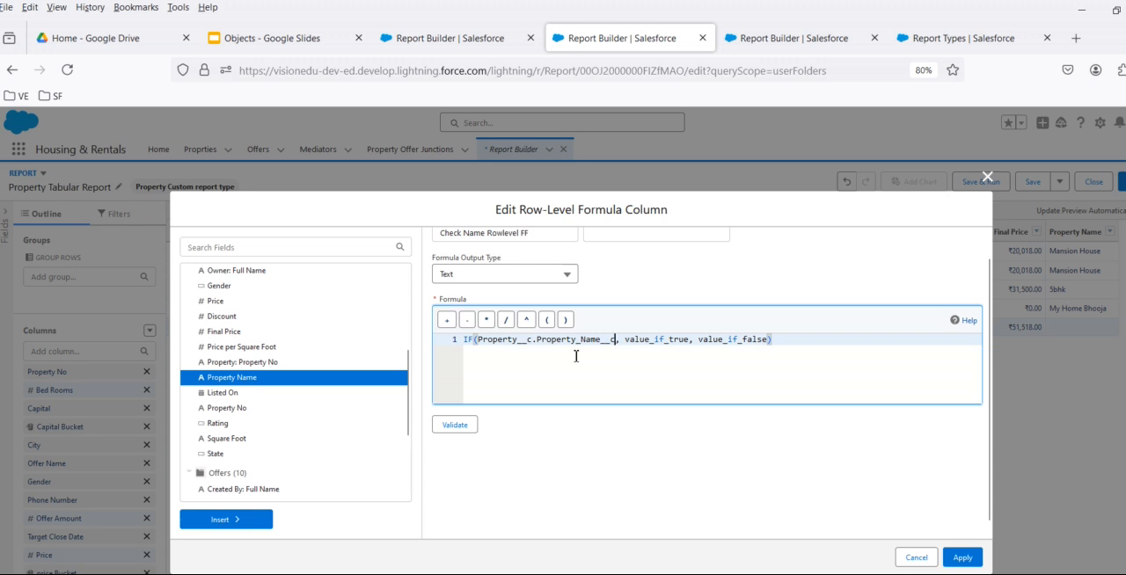
key("BackSpace")
- Insert the ISBLANK function directly before the Property Name field in the formula
double_click(483, 341)
scroll(264, 404, "up", 5)
left_click(239, 252)
left_click(297, 271)
key("BackSpace")
key("BackSpace")
type("is")
left_click(216, 381)
left_click(235, 543)
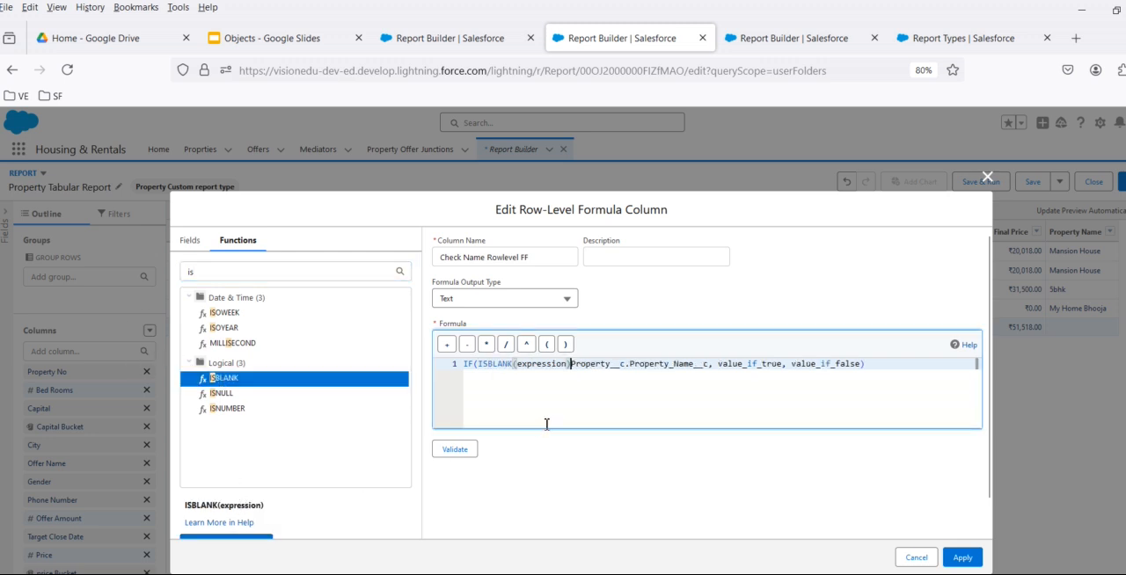
- Remove ISBLANK's expression placeholder and close the parenthesis after the field so it reads ISBLANK(Property__c.Property_Name__c)
key("BackSpace")
key("BackSpace")
key("BackSpace")
key("BackSpace")
key("BackSpace")
key("BackSpace")
key("BackSpace")
key("BackSpace")
key("BackSpace")
key("BackSpace")
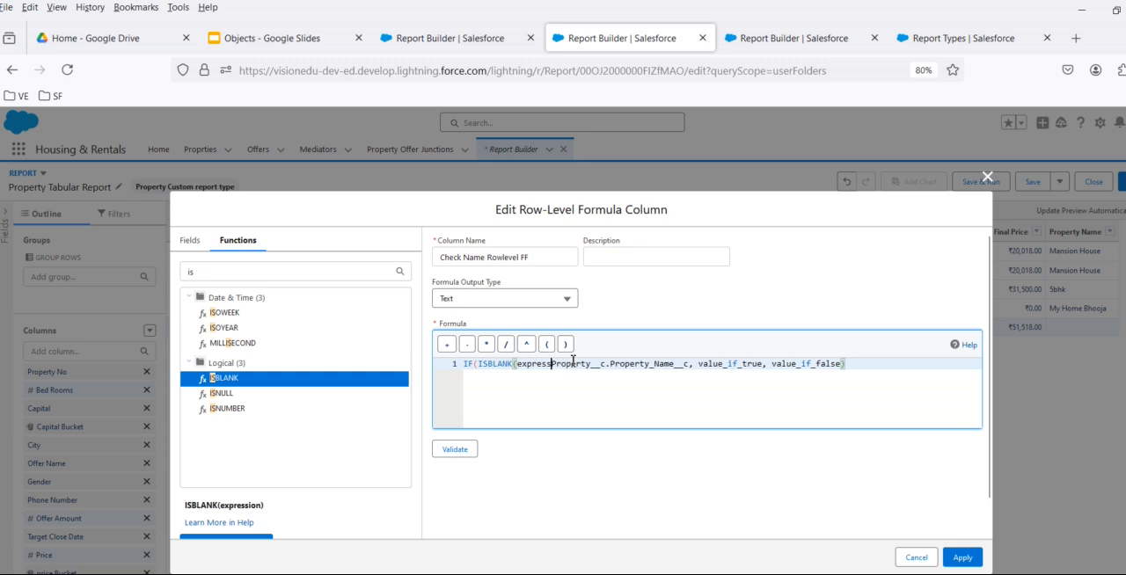
key("BackSpace")
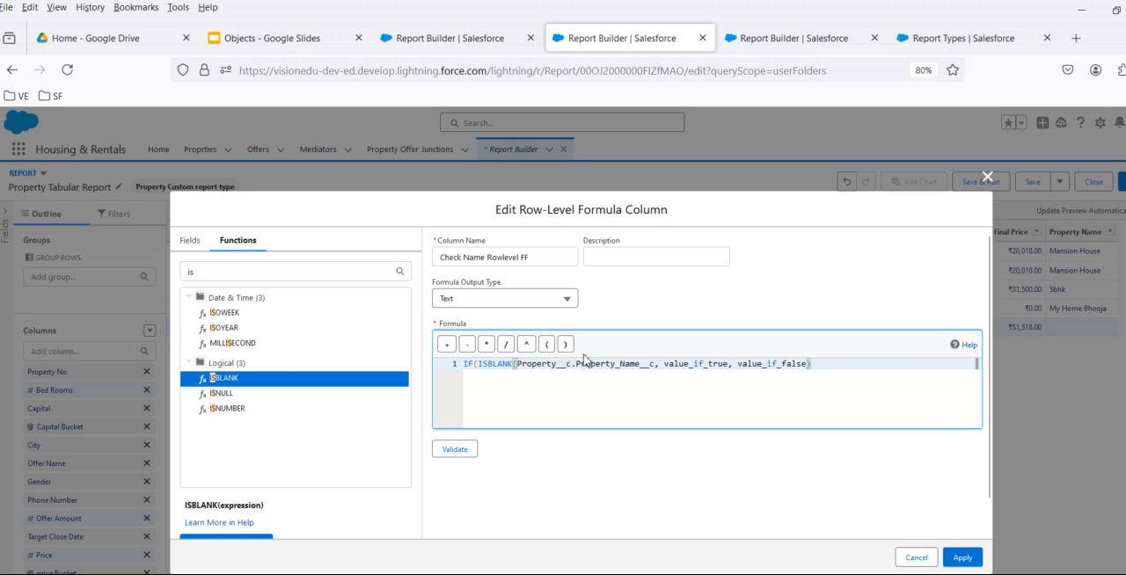
left_click(657, 366)
type(")")
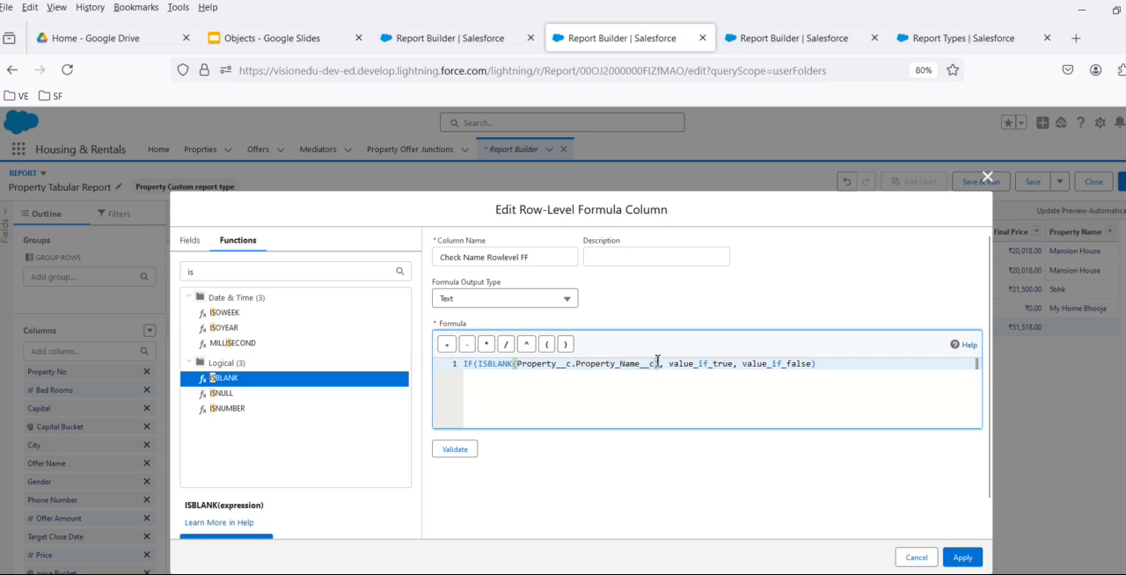
- Set the IF function's true value to 'Empty' and its false value to 'Present'
left_click_drag(671, 370, 731, 369)
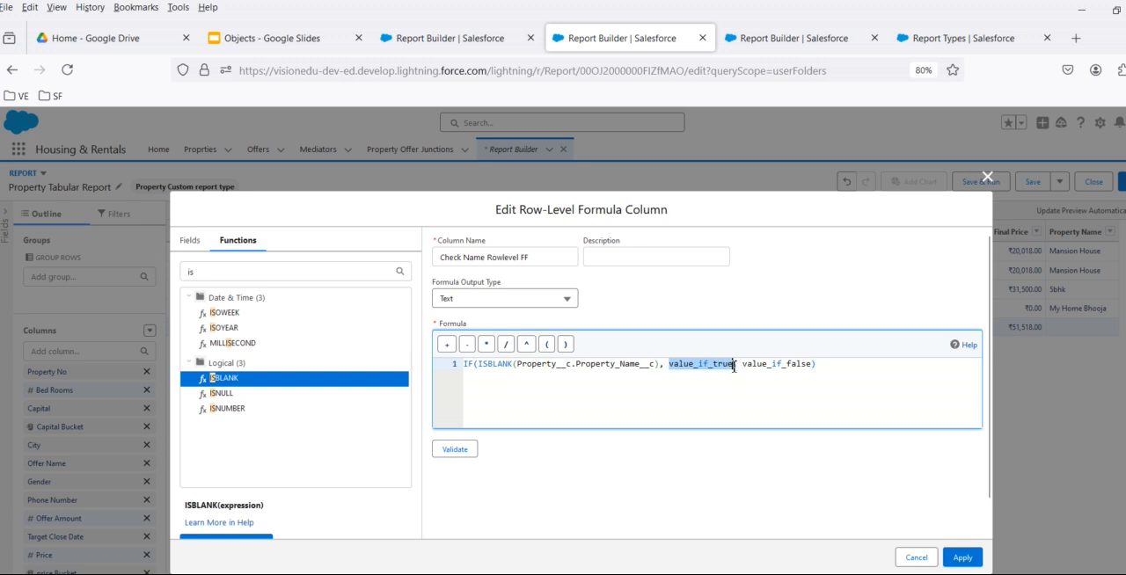
key("BackSpace")
type("'Empty")
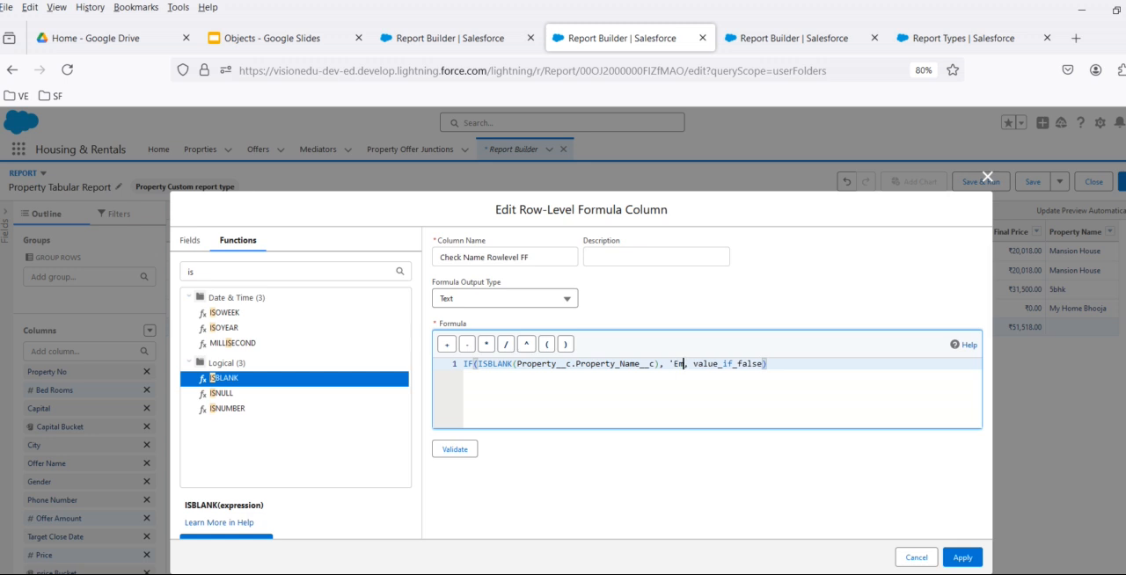
type("'")
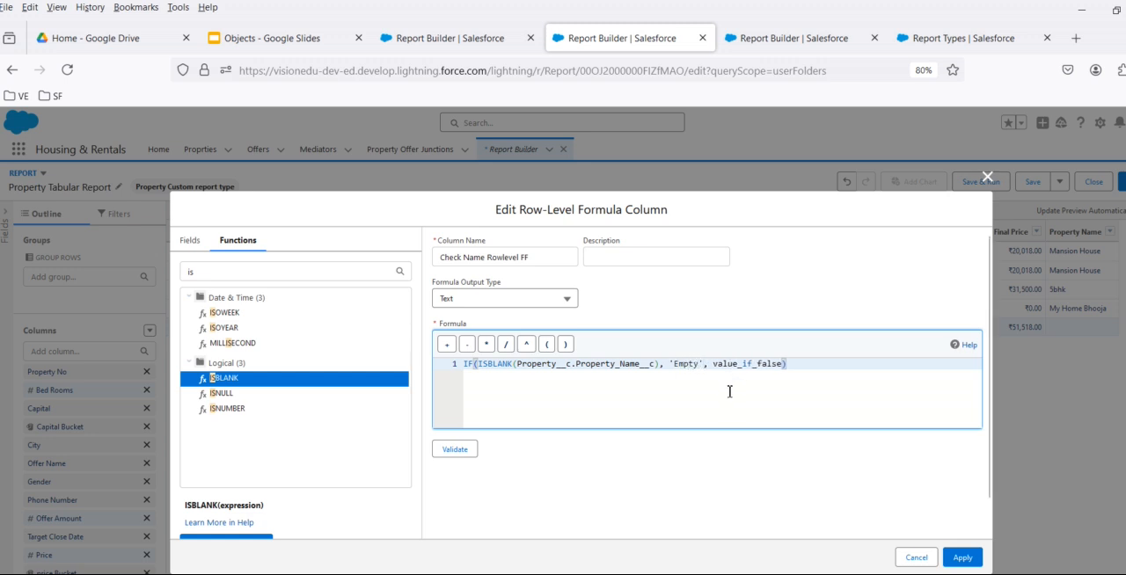
double_click(754, 364)
type("'")
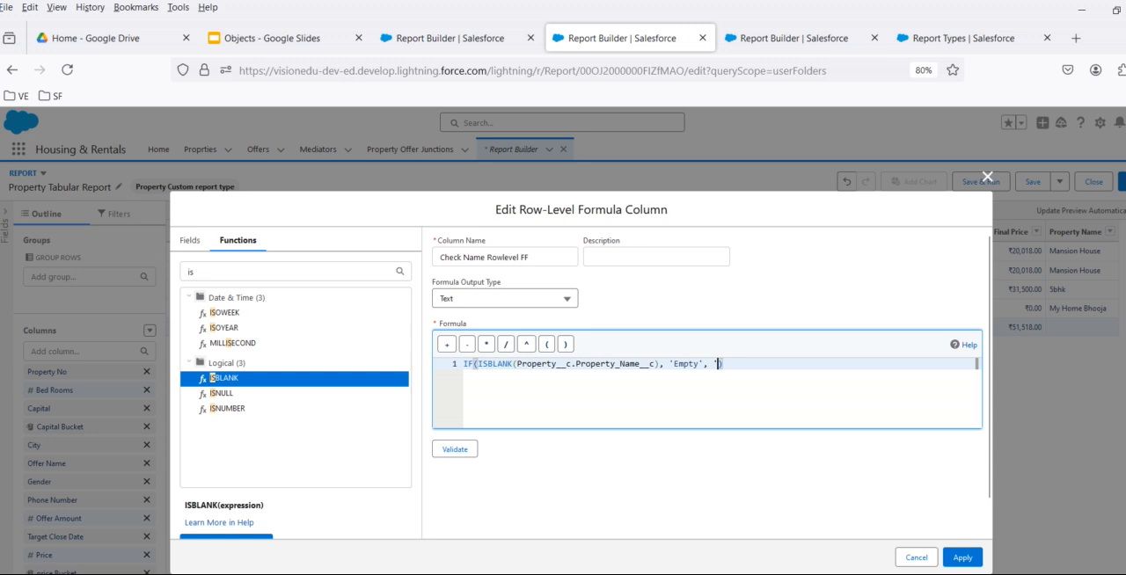
type("Pres")
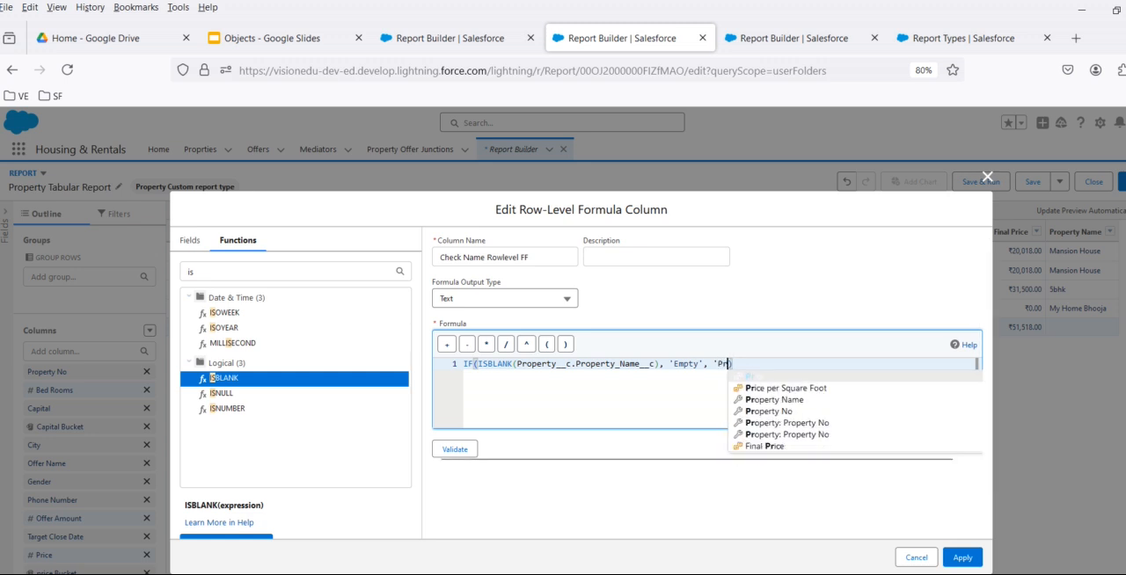
type("ent")
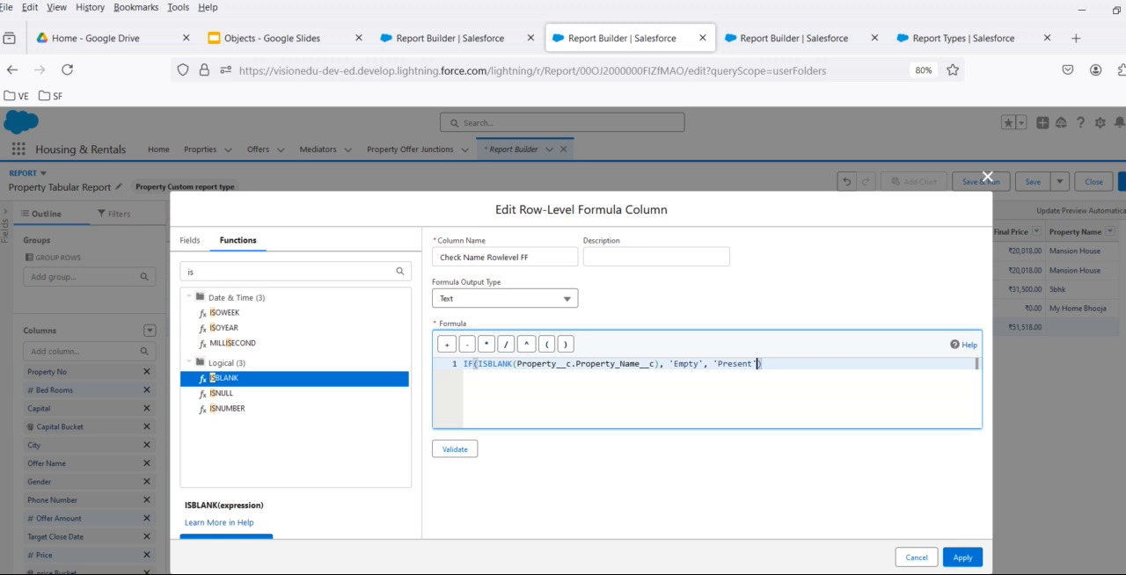
- Validate the row-level formula and apply it to the Property Tabular Report
left_click(454, 452)
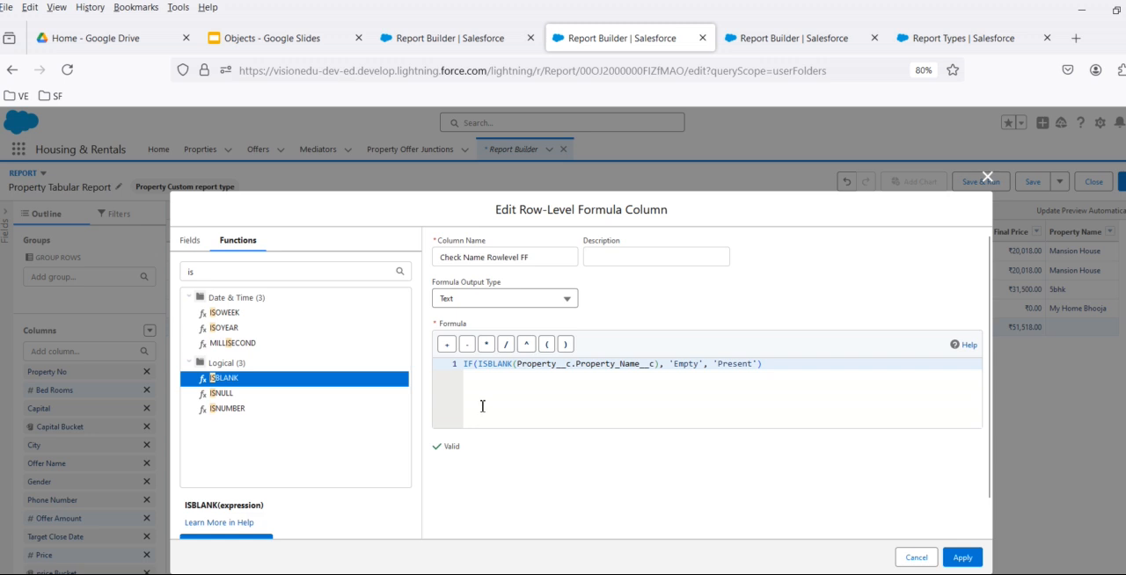
left_click(962, 561)
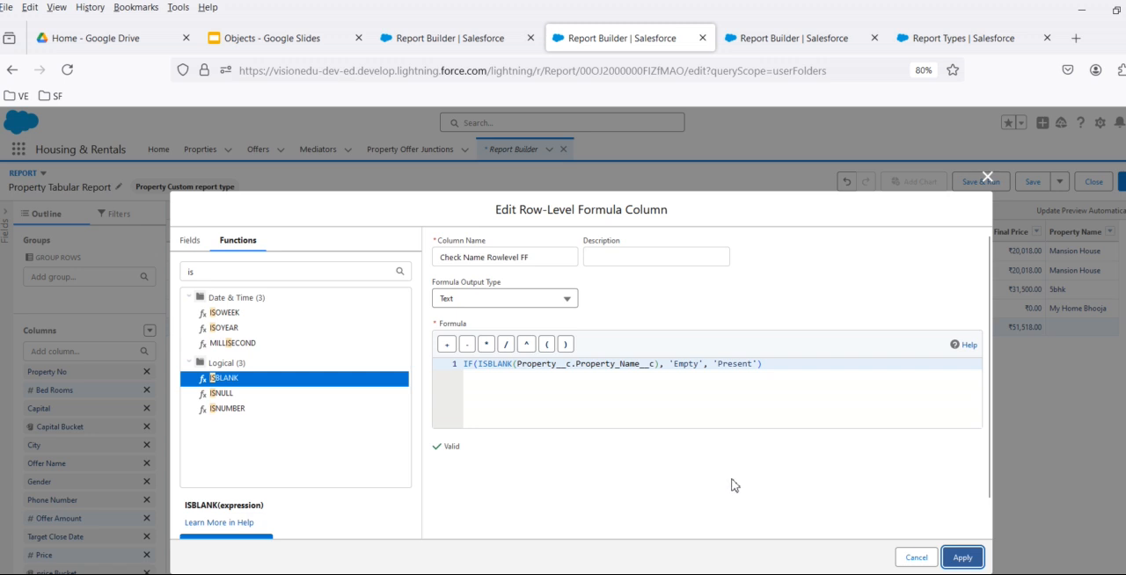
left_click(963, 559)
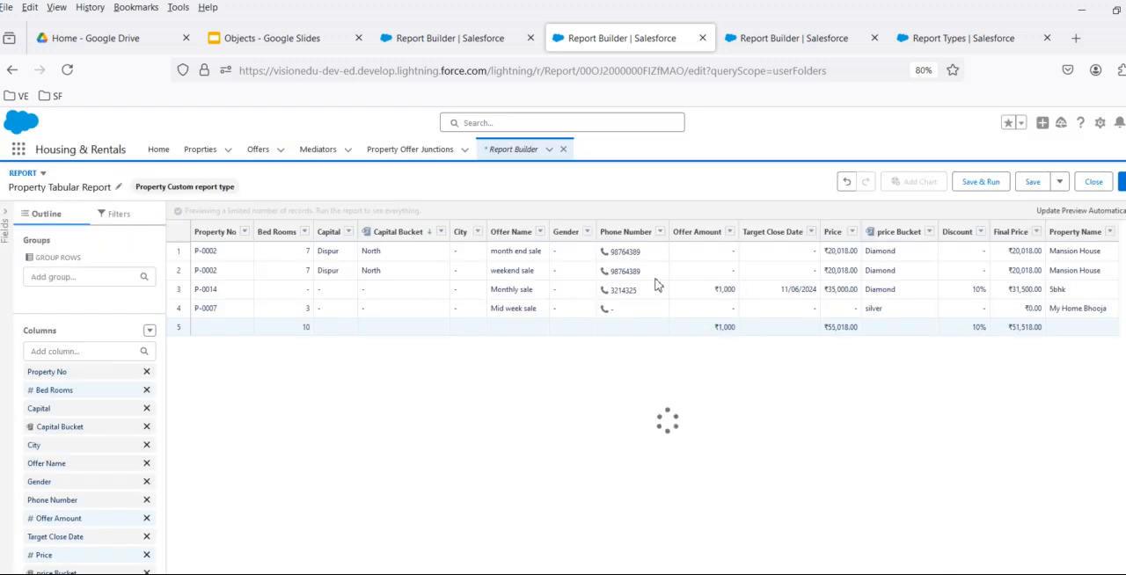
- Remove the Gender, City and Target Close Date columns from the report
right_click(584, 225)
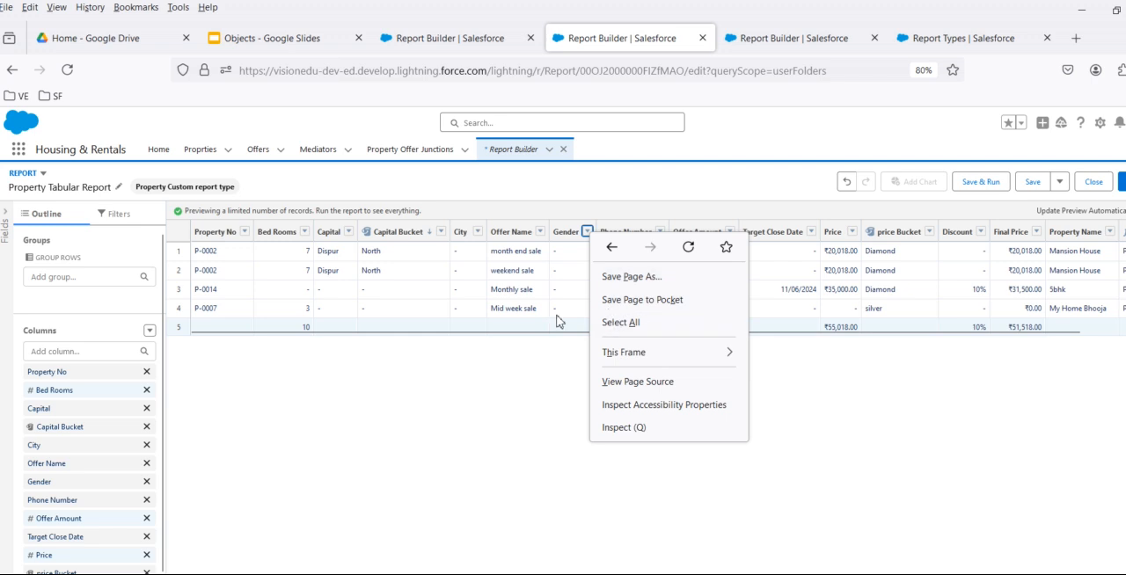
left_click(572, 278)
left_click(587, 231)
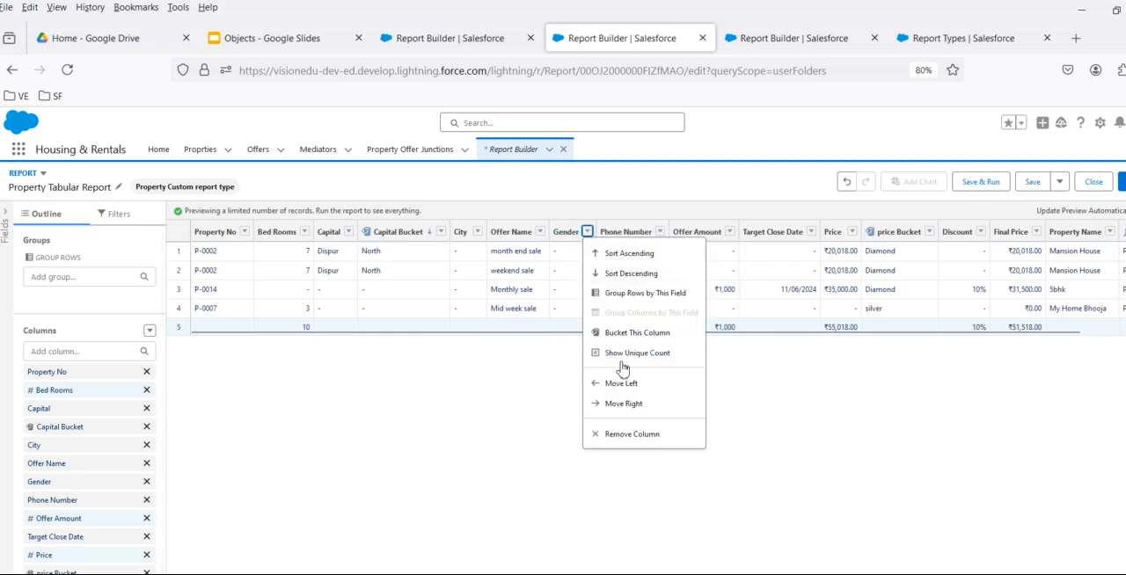
left_click(634, 434)
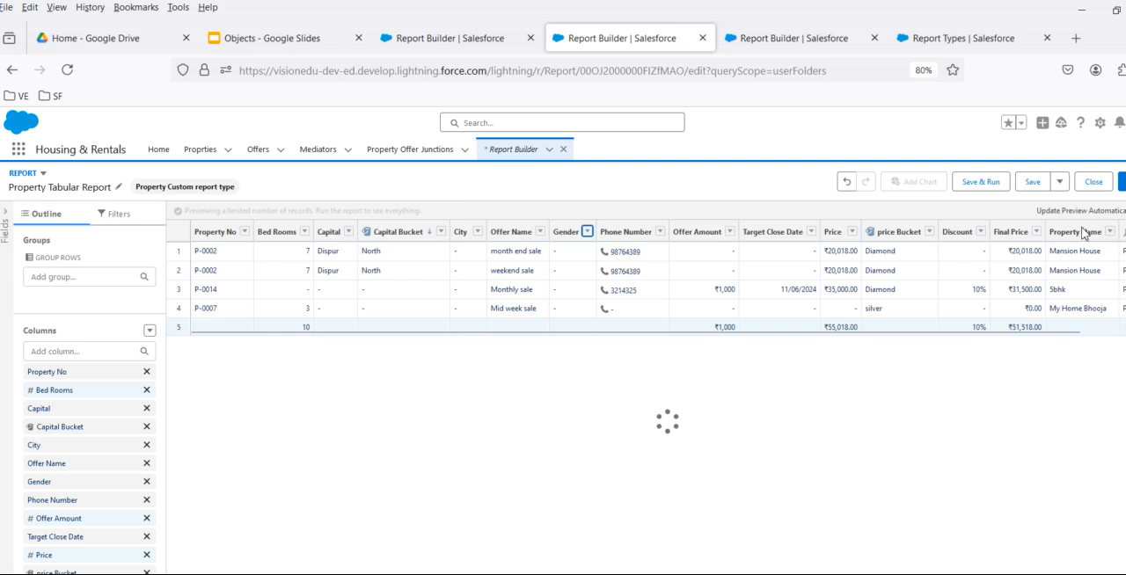
left_click(478, 231)
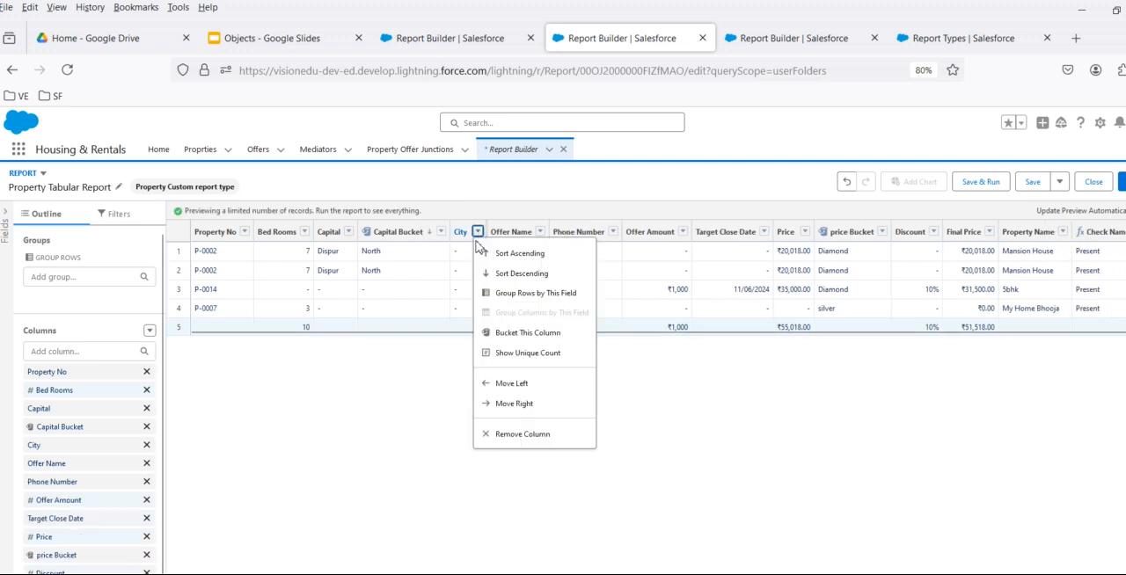
left_click(519, 434)
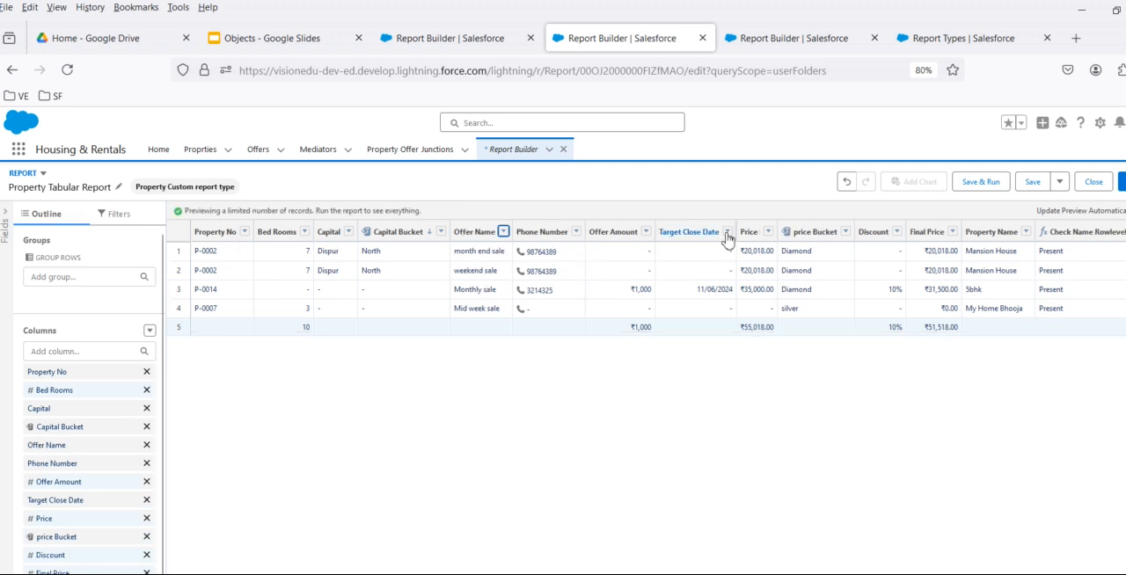
left_click(728, 231)
left_click(771, 413)
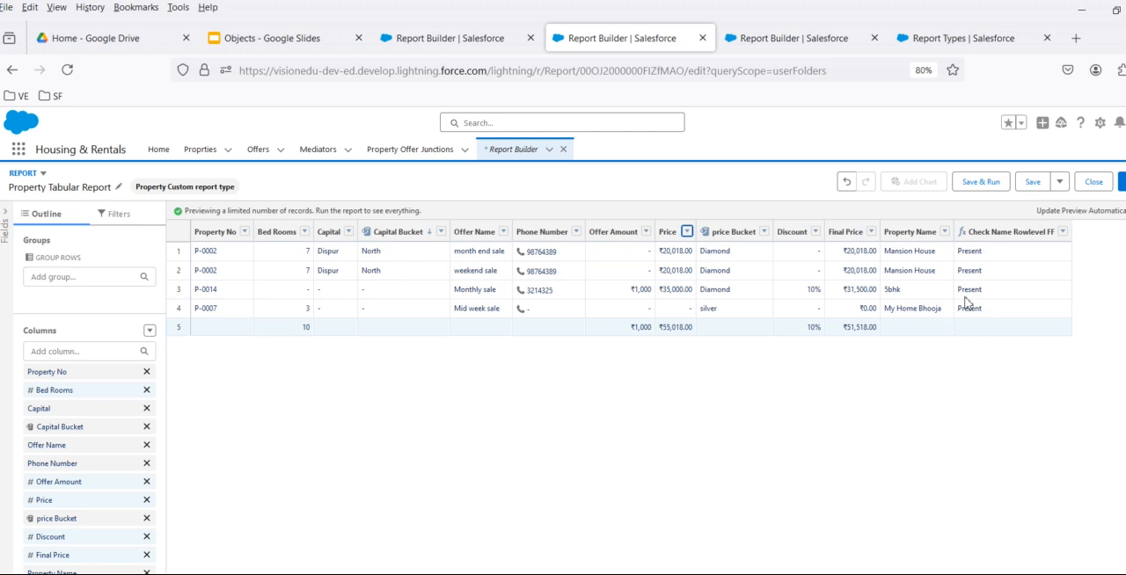
- Check the last record's Property Name, and review the joined-report and row-level formula limit bullets in the Objects Google Slides deck
left_click_drag(884, 314, 945, 312)
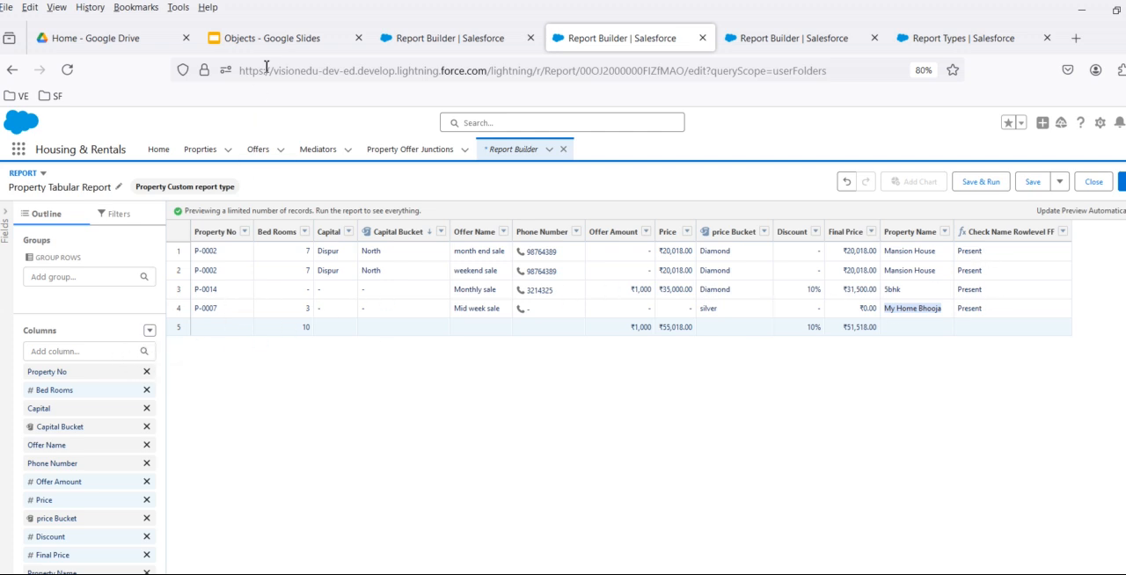
left_click(266, 38)
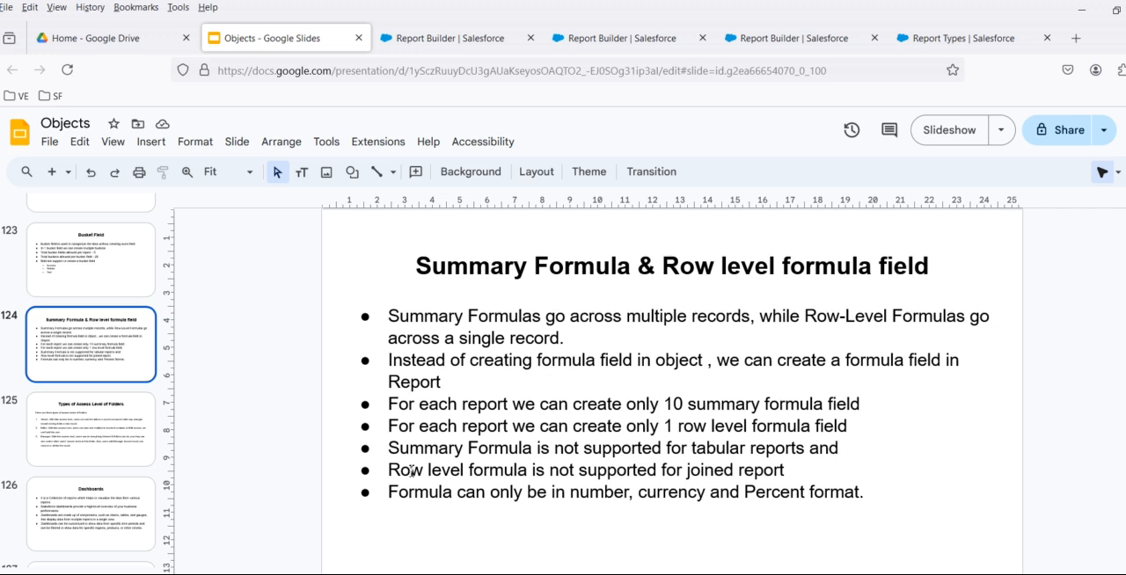
left_click_drag(392, 473, 781, 476)
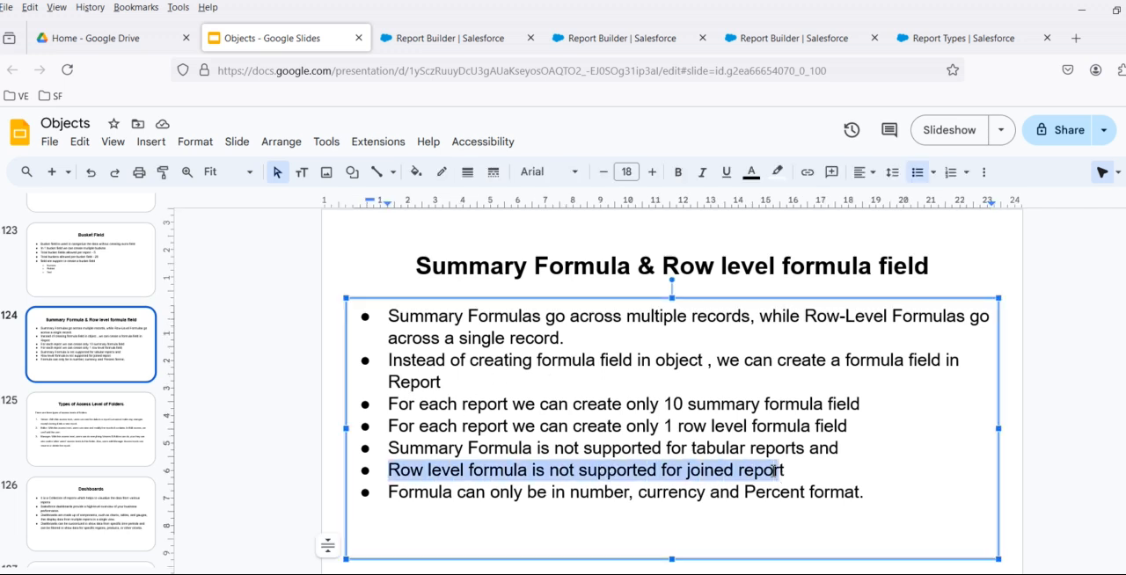
left_click_drag(392, 431, 857, 433)
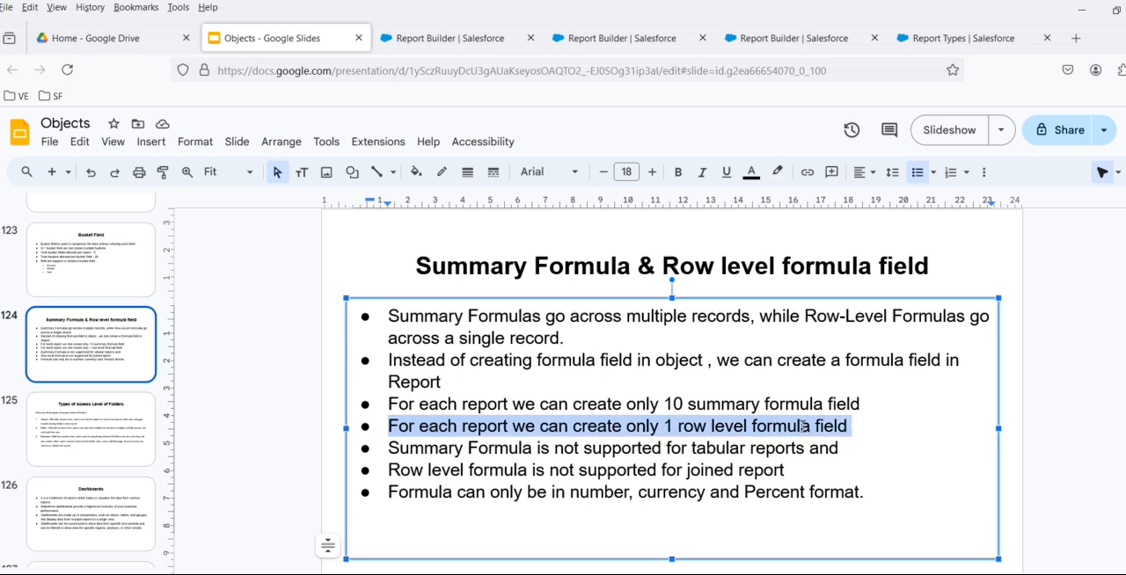
- Return to the Property Tabular Report in Salesforce and check whether its column options allow another row-level formula
left_click(745, 36)
left_click(621, 38)
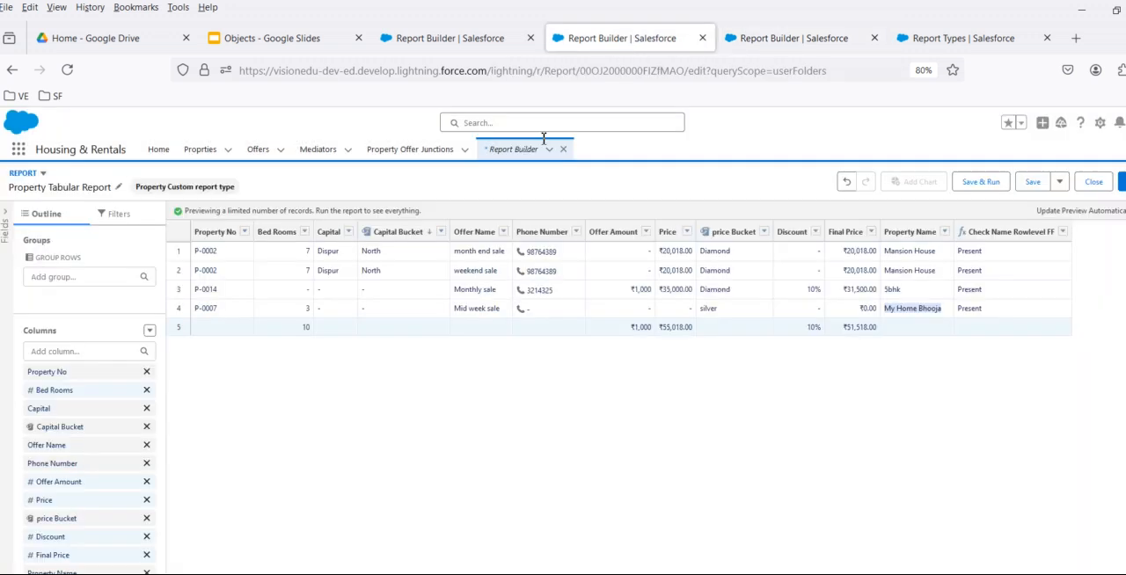
left_click(149, 331)
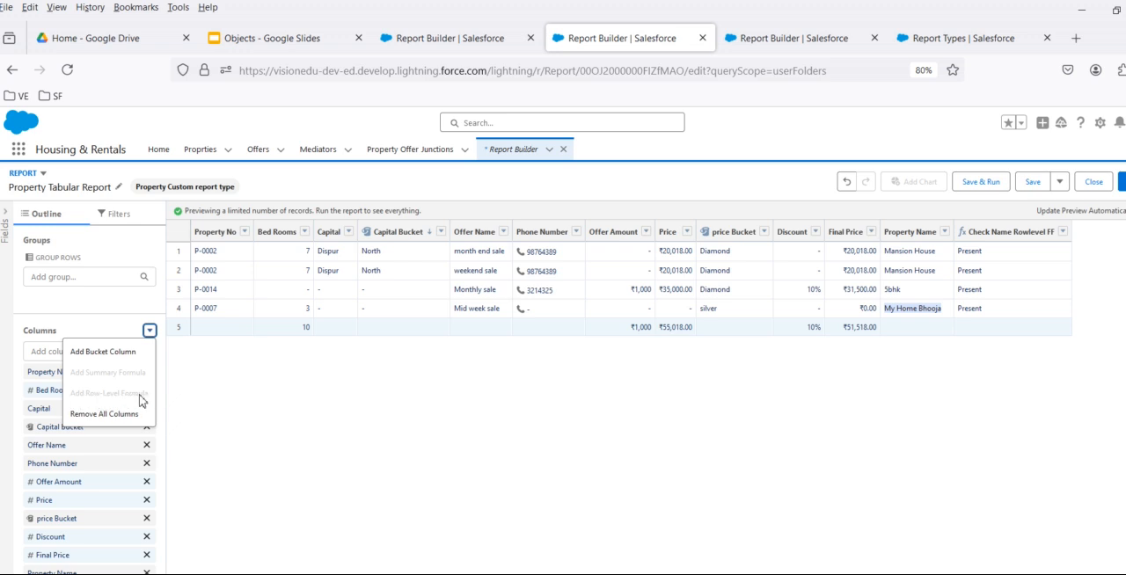
mouse_move(141, 401)
left_click(684, 374)
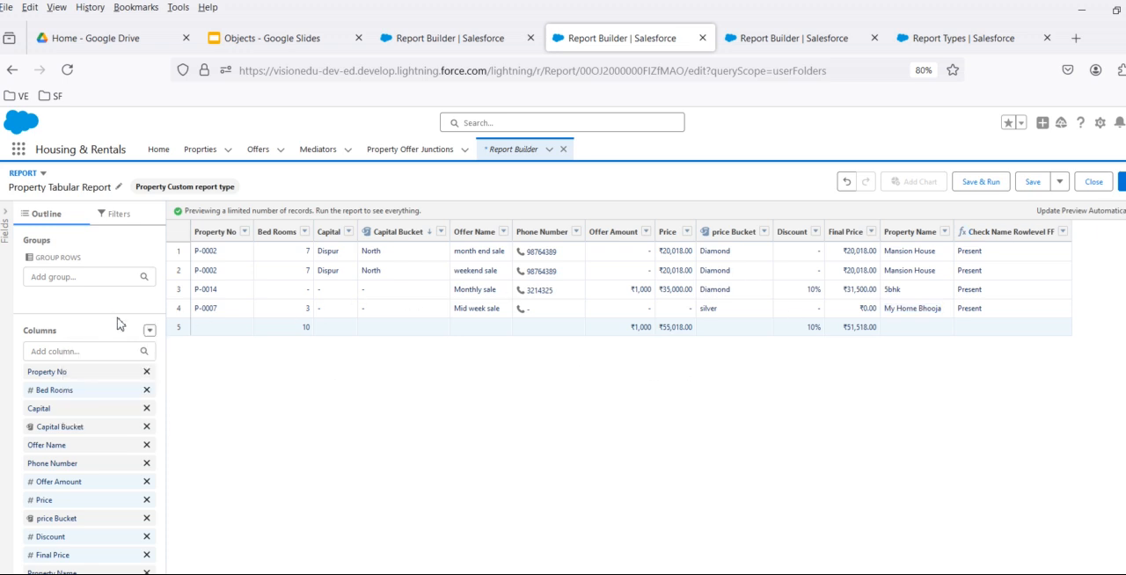
- Remove the Check Name Rowlevel FF column, check whether a row-level formula can be added, and undo the removal
left_click(1063, 232)
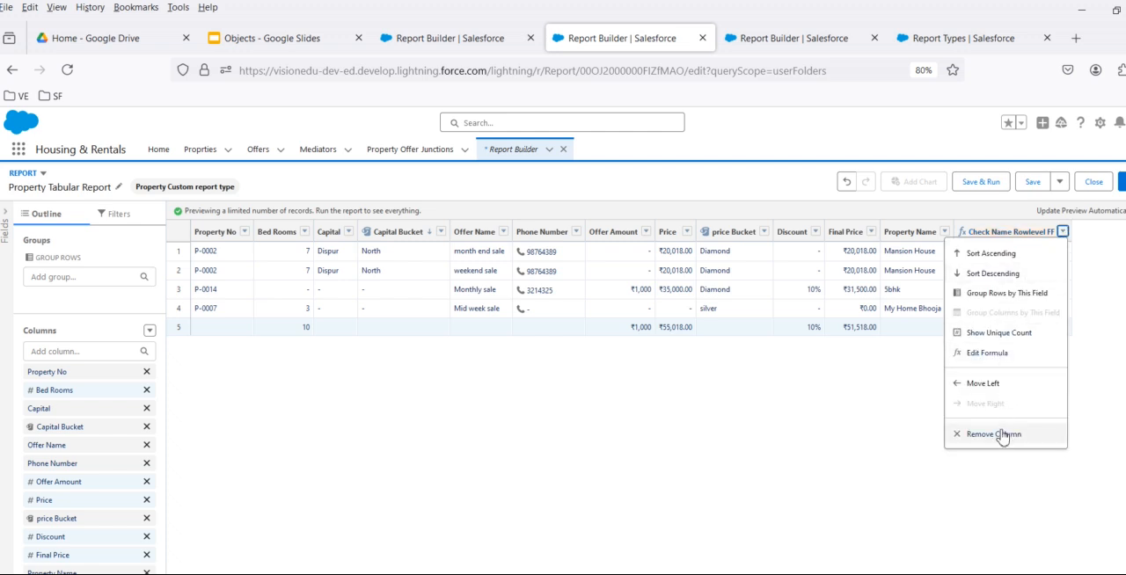
left_click(1002, 434)
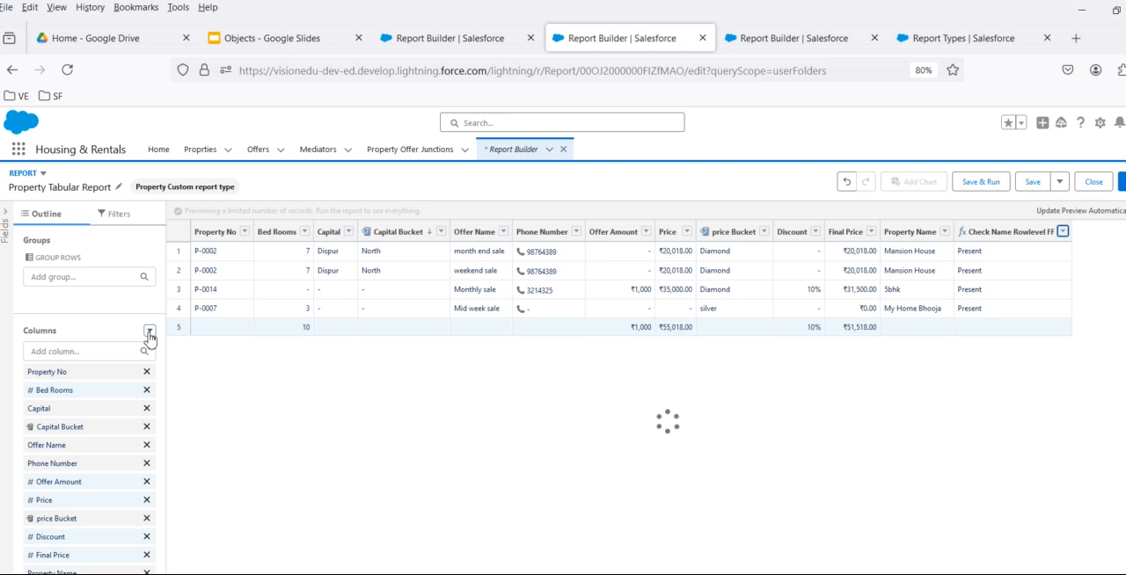
left_click(150, 332)
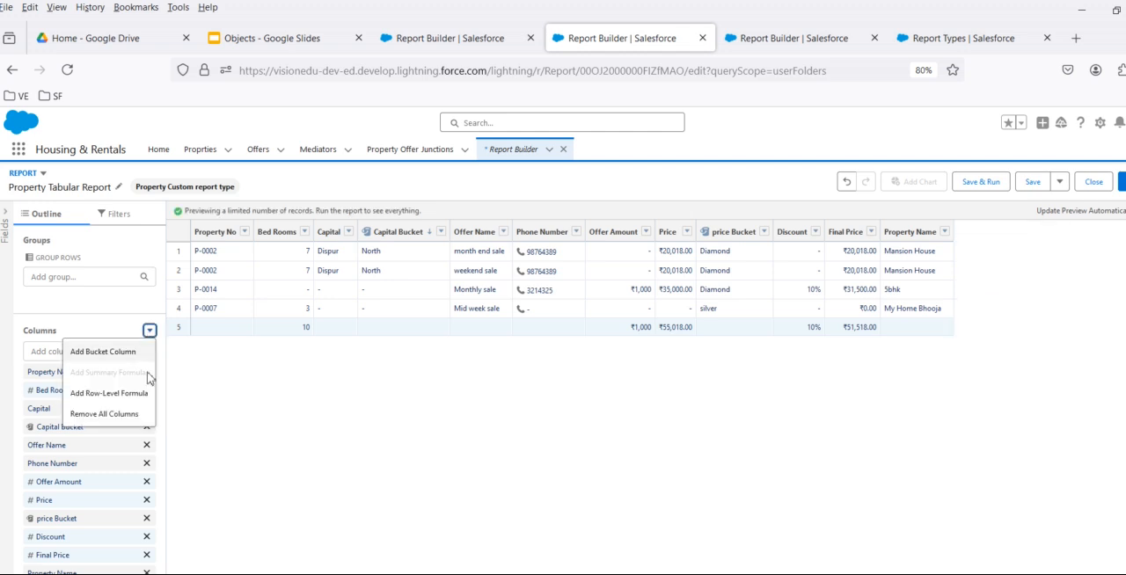
left_click(847, 182)
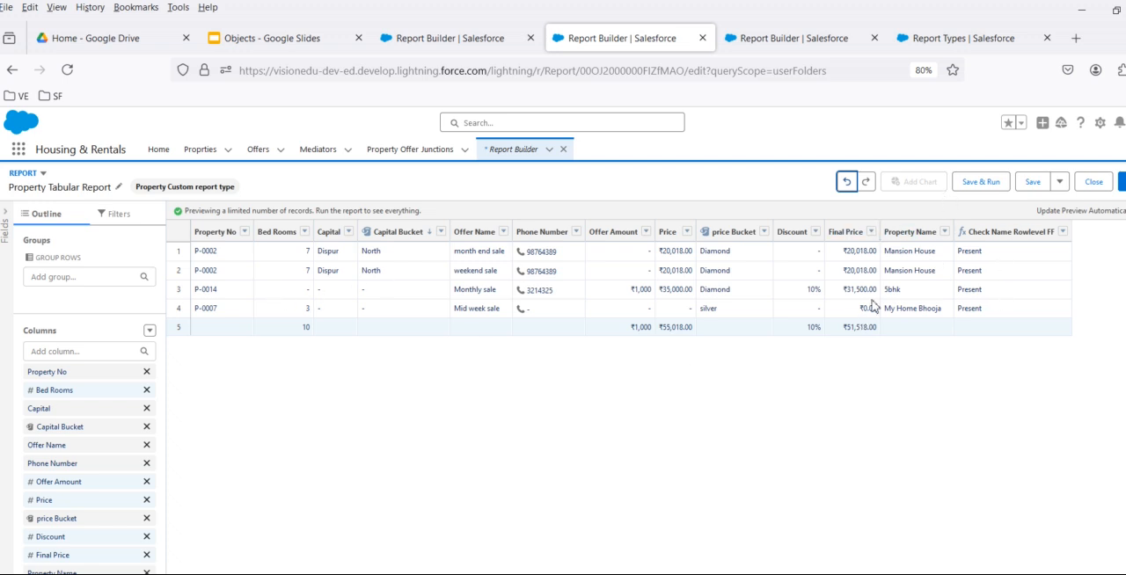
- Review the functions and fields available for the Check Name Rowlevel FF formula, and reapply the formula
left_click(1063, 231)
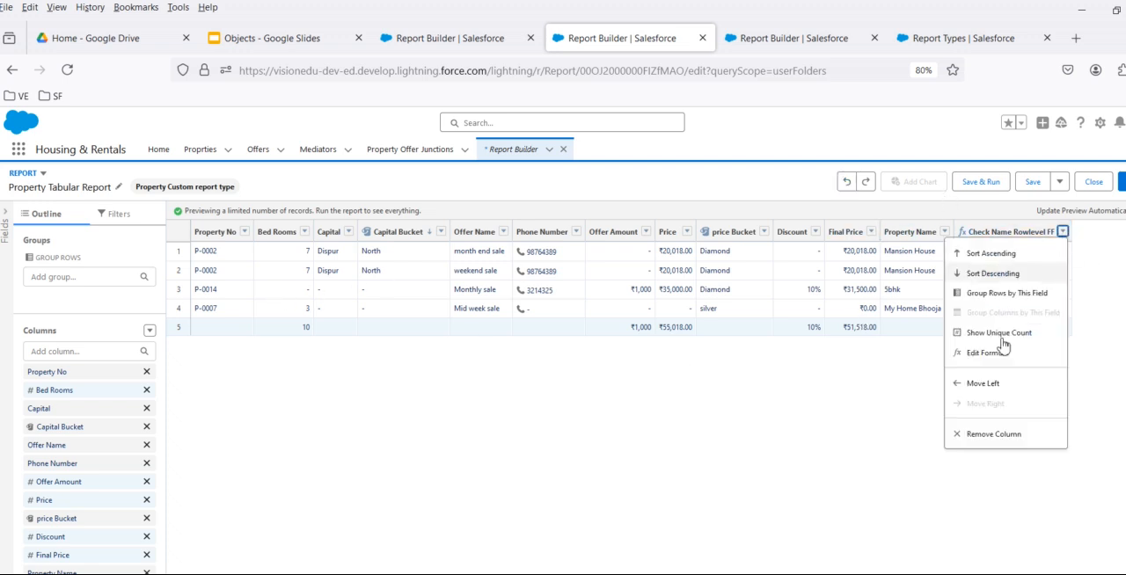
left_click(990, 354)
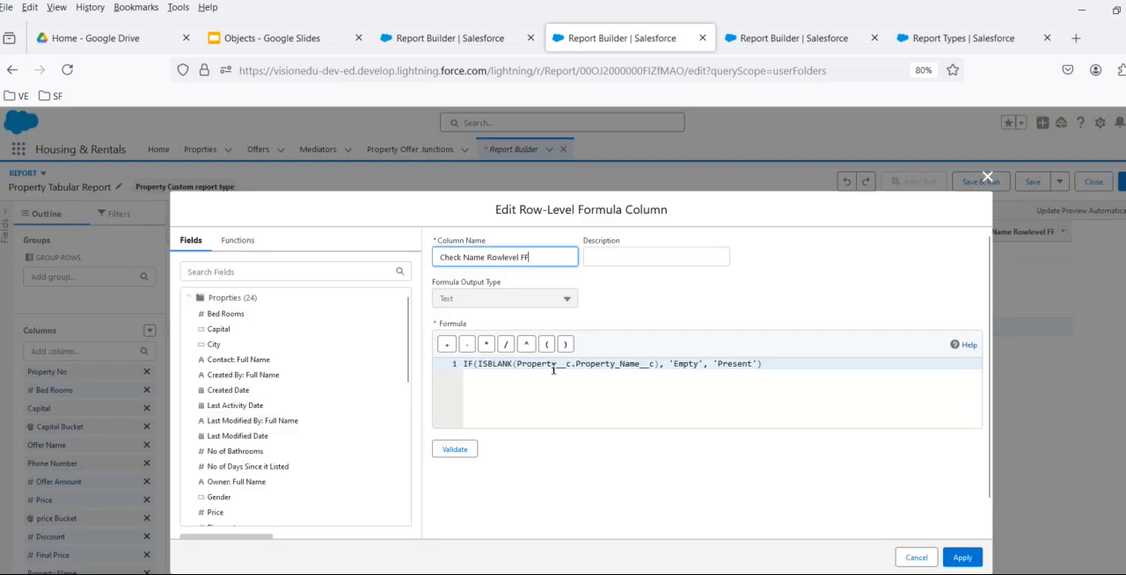
left_click(235, 240)
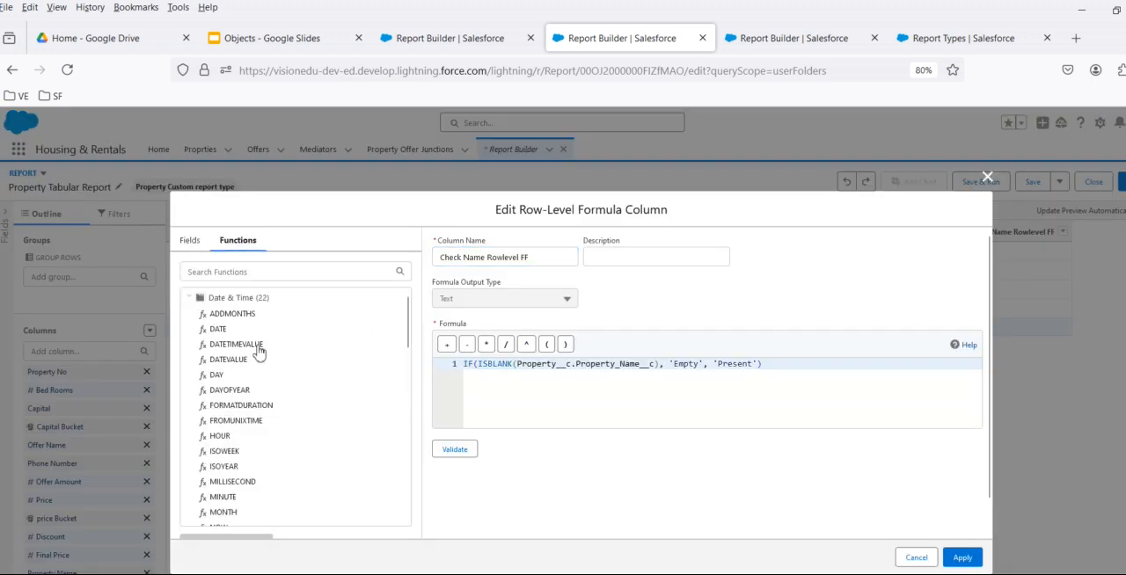
scroll(282, 408, "down", 5)
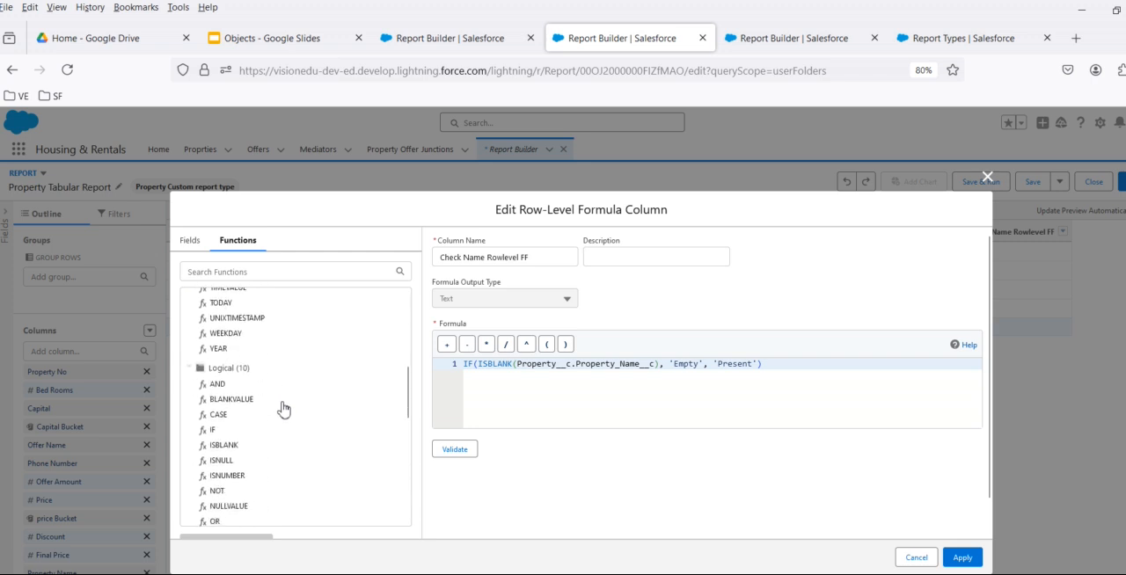
left_click(190, 240)
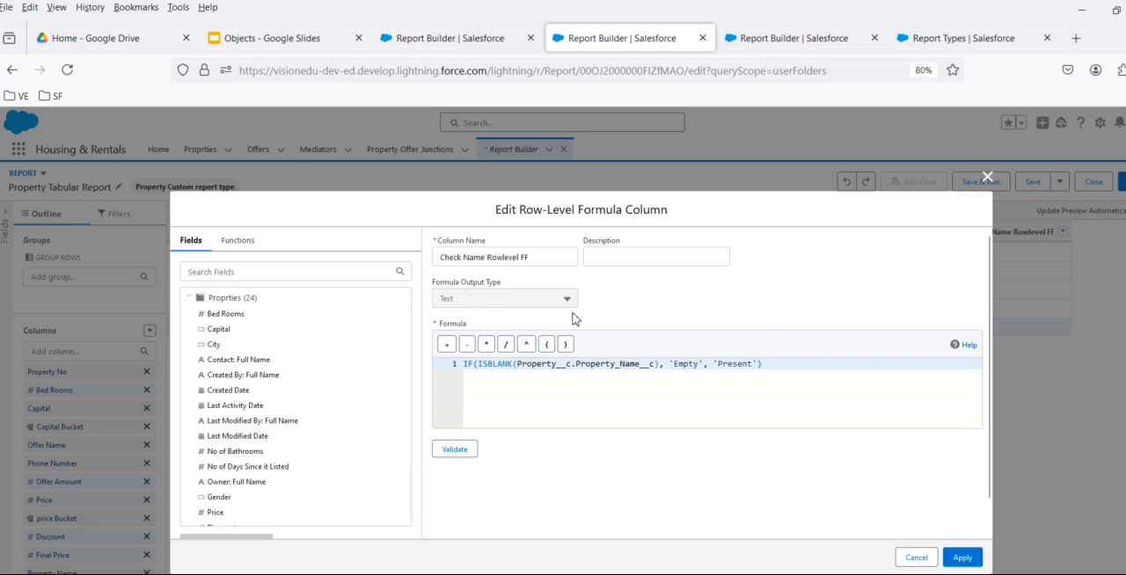
left_click(962, 558)
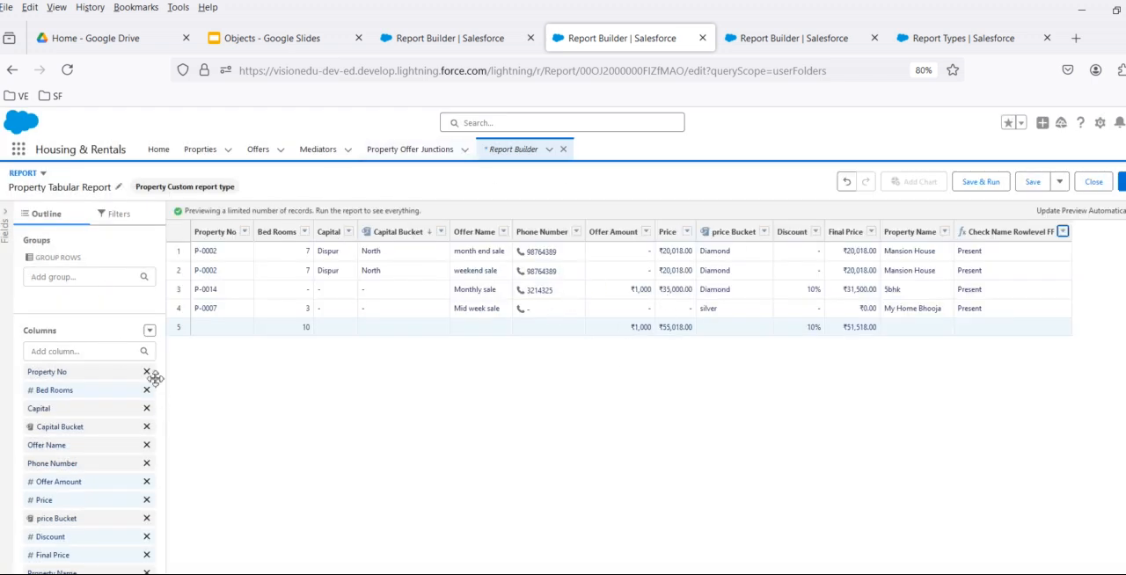
- Check the column options for formula availability, and save and close the Property Tabular Report
left_click(149, 331)
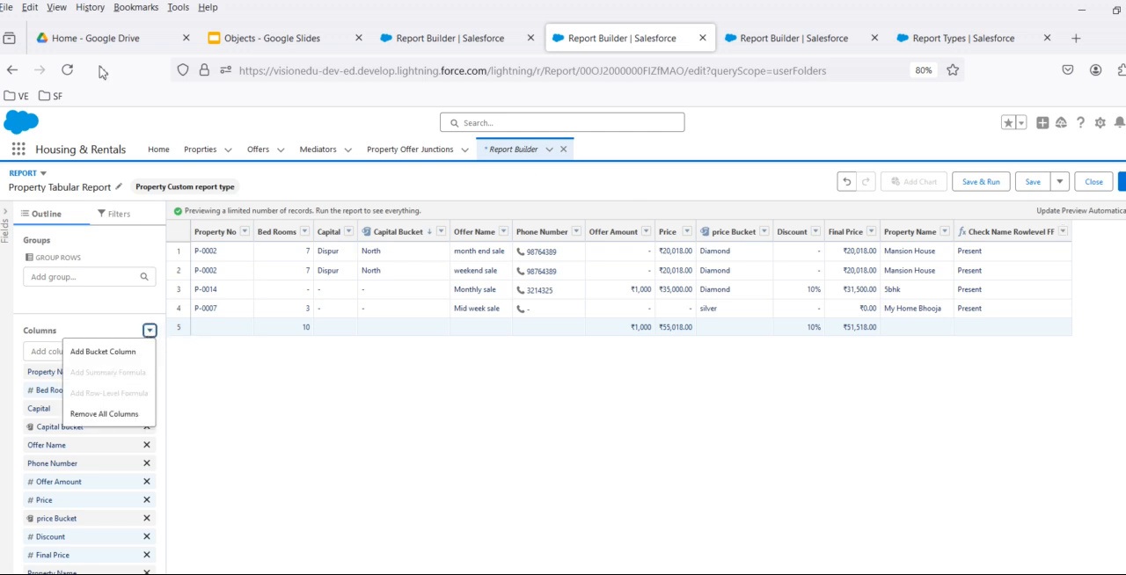
left_click(512, 154)
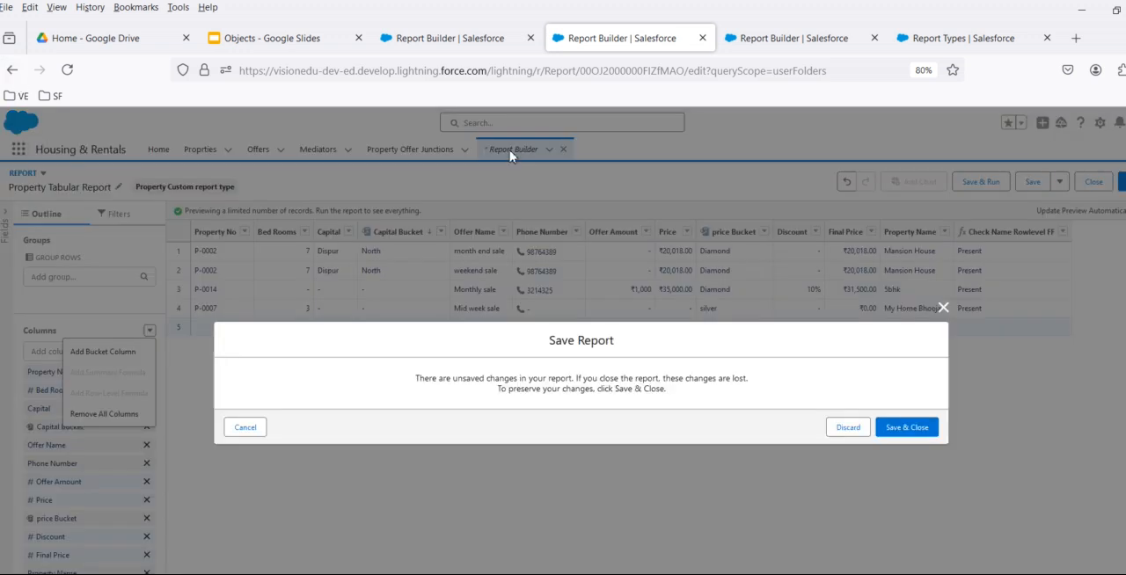
left_click(922, 428)
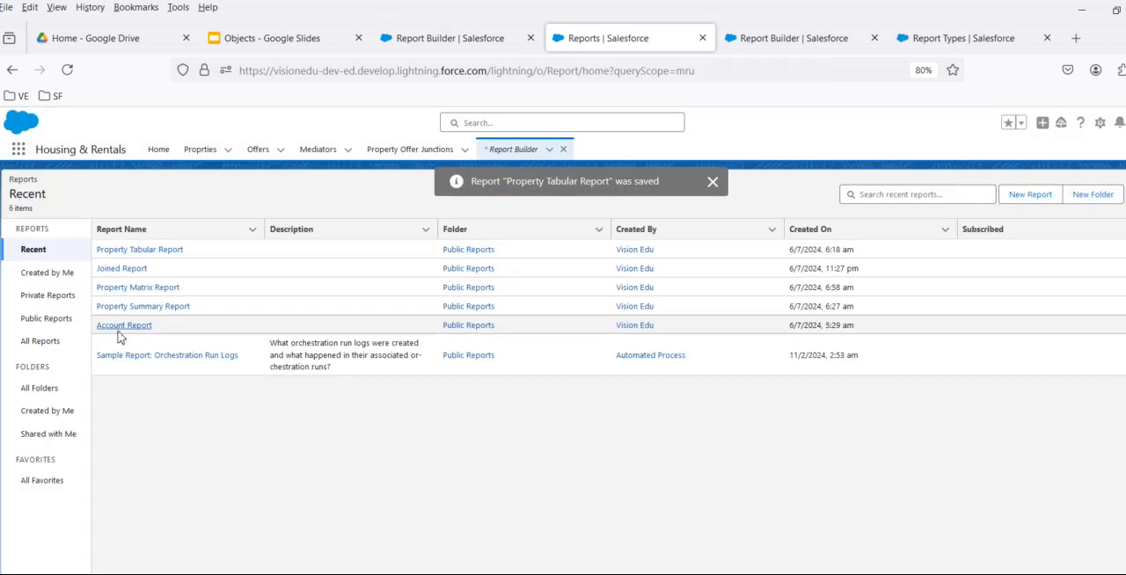
- Open the Property Matrix Report from the recent reports for editing
left_click(129, 290)
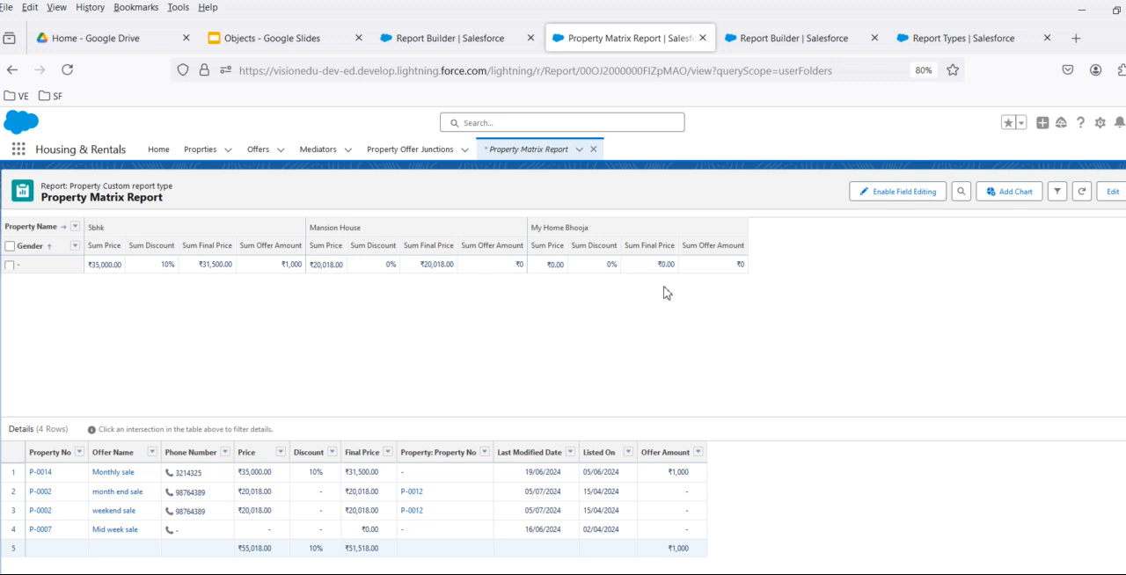
left_click(1113, 191)
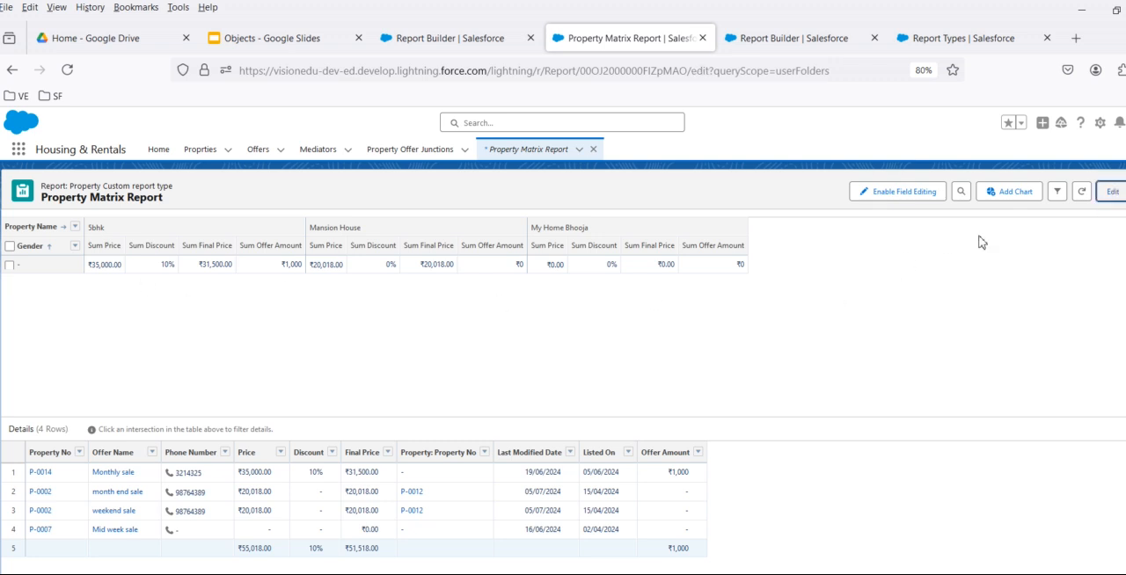
left_click(272, 365)
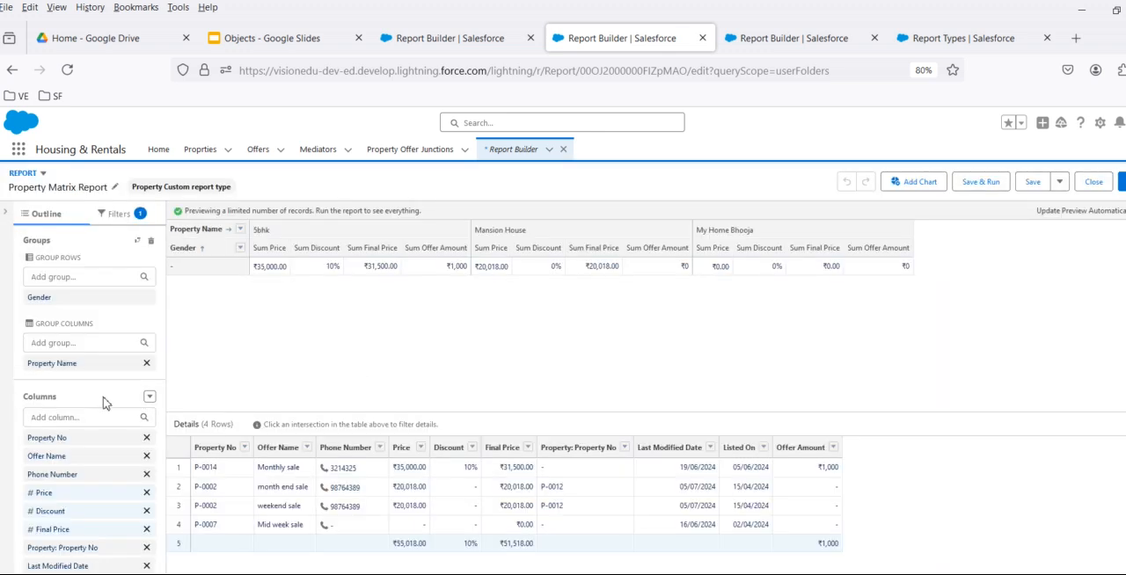
- Start a summary formula in the Property Matrix Report, look through its available fields, and cancel it
left_click(149, 398)
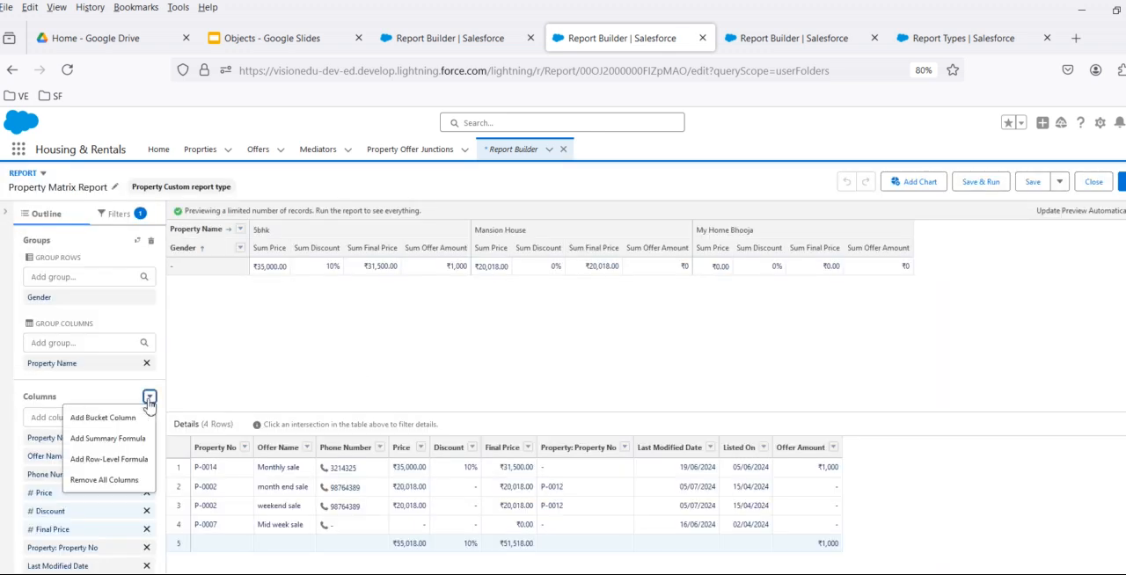
left_click(108, 438)
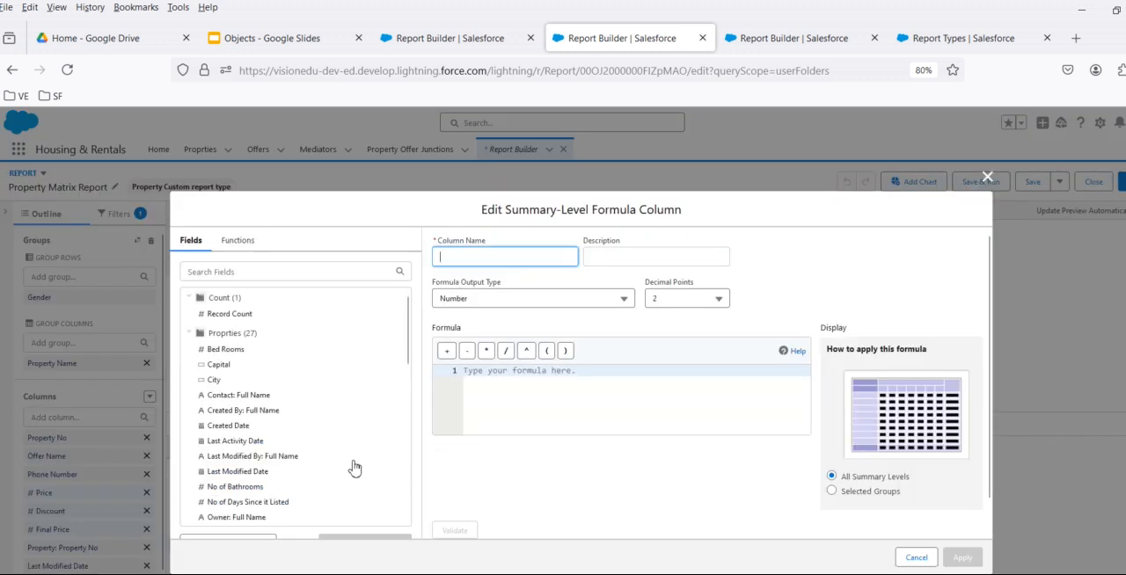
scroll(303, 379, "down", 10)
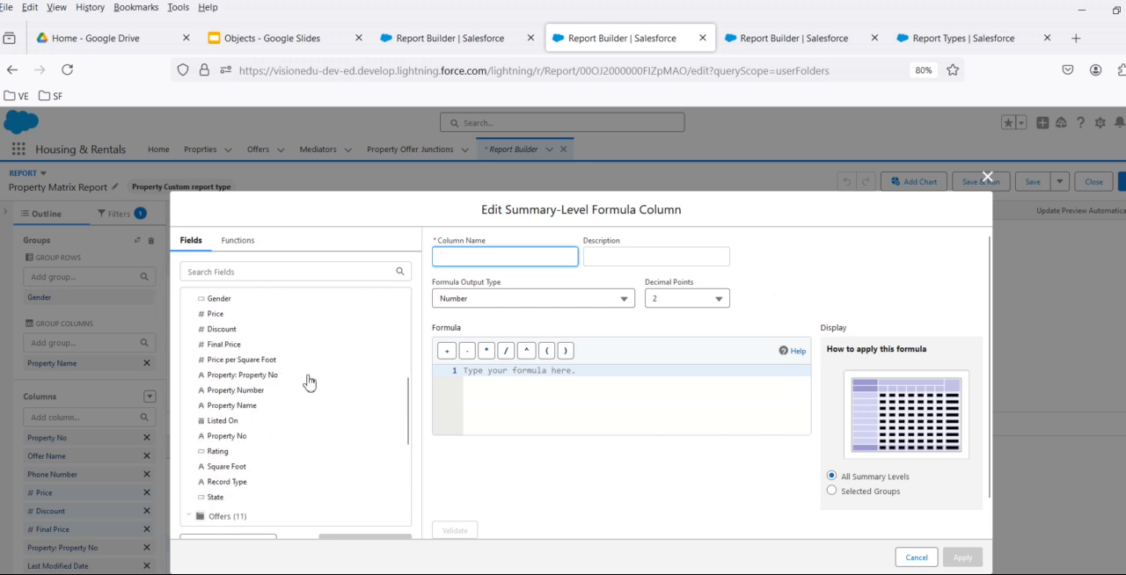
scroll(352, 416, "up", 10)
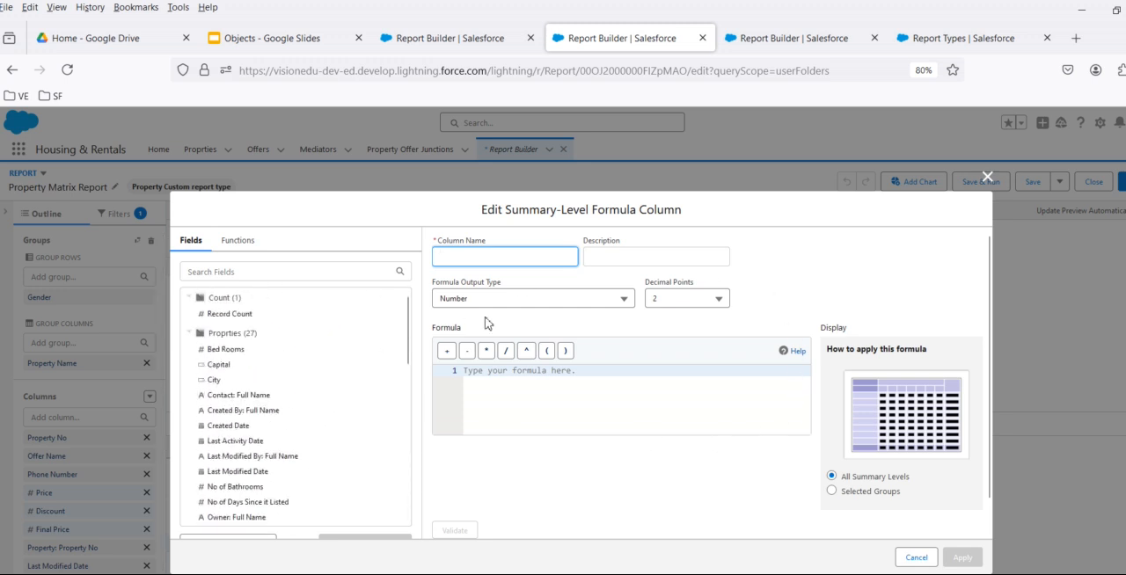
left_click(911, 558)
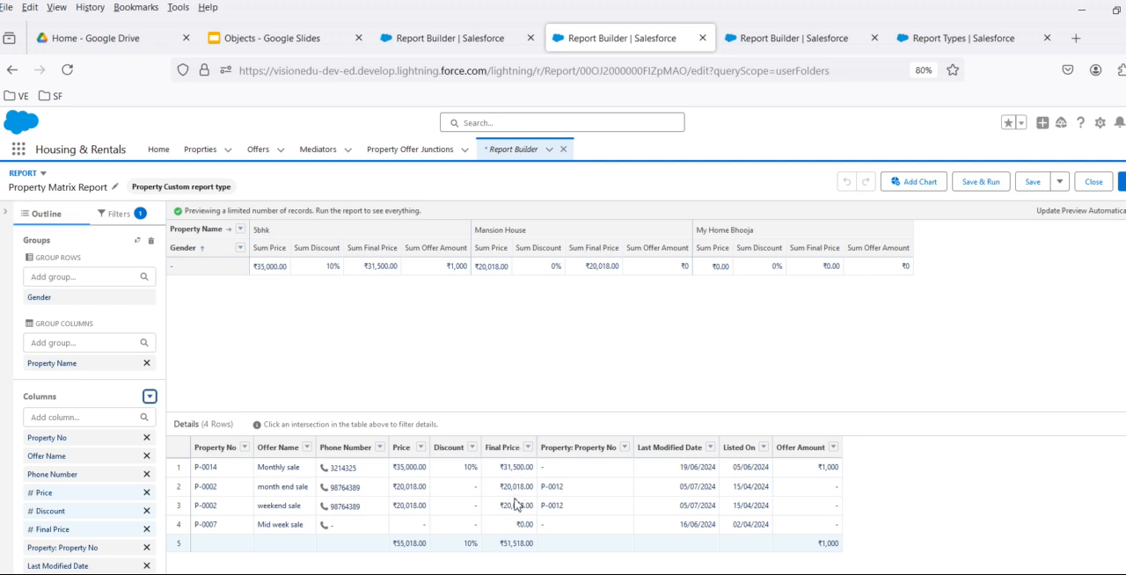
- Review the Summarize options of the Final Price column and turn off its Sum
left_click(528, 448)
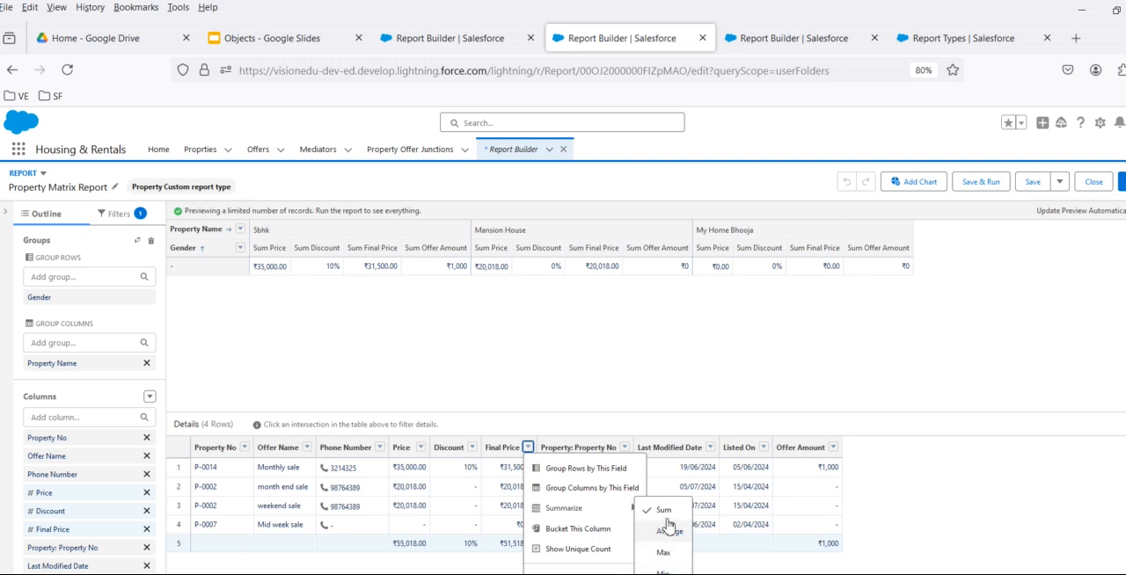
scroll(682, 493, "down", 1)
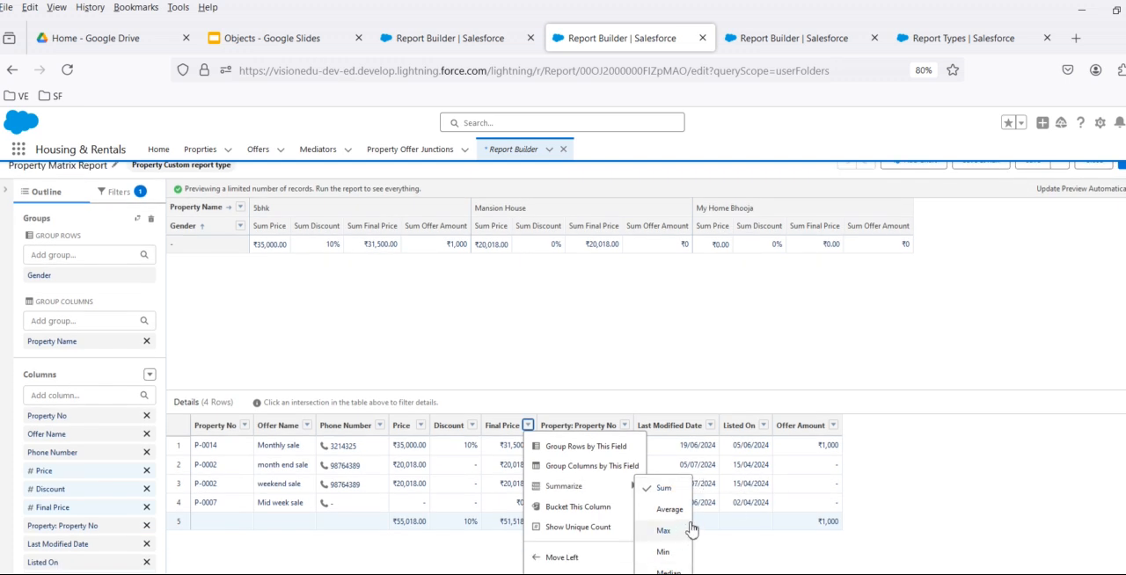
key("ctrl+minus")
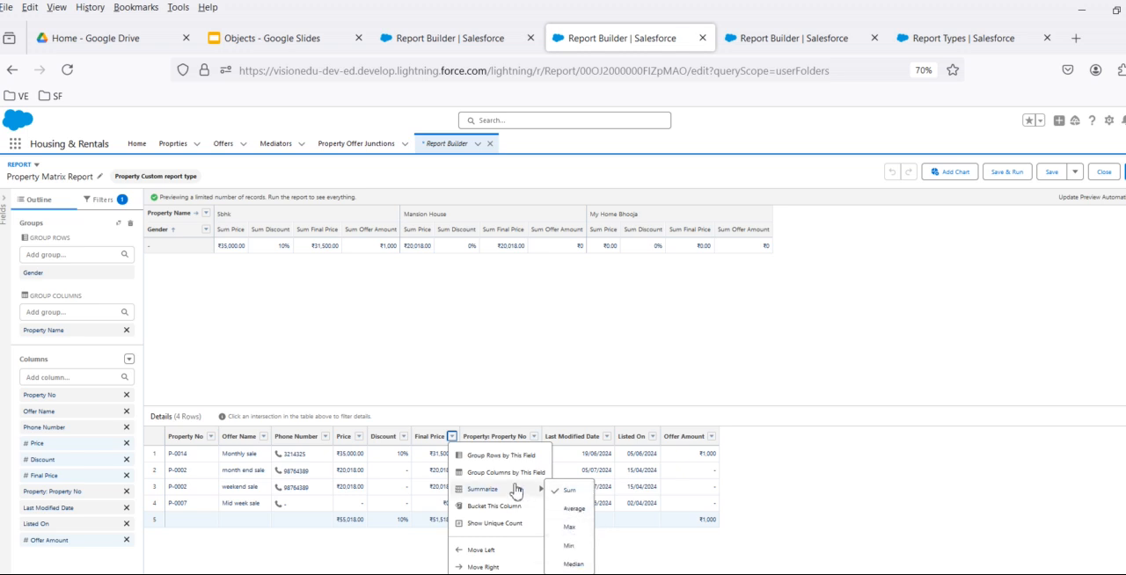
left_click(128, 360)
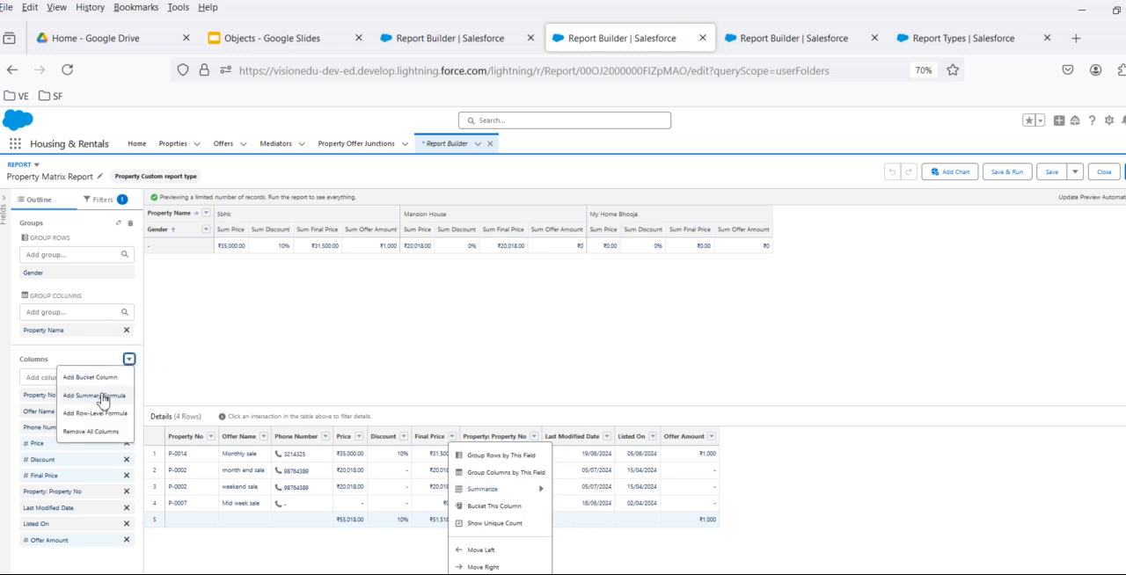
left_click(508, 490)
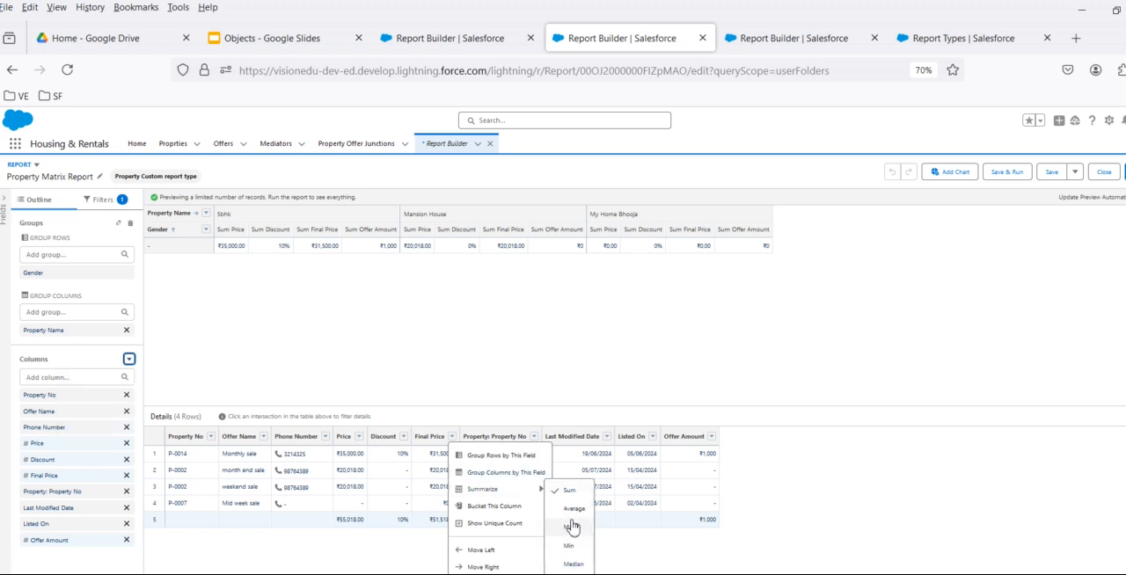
left_click(570, 495)
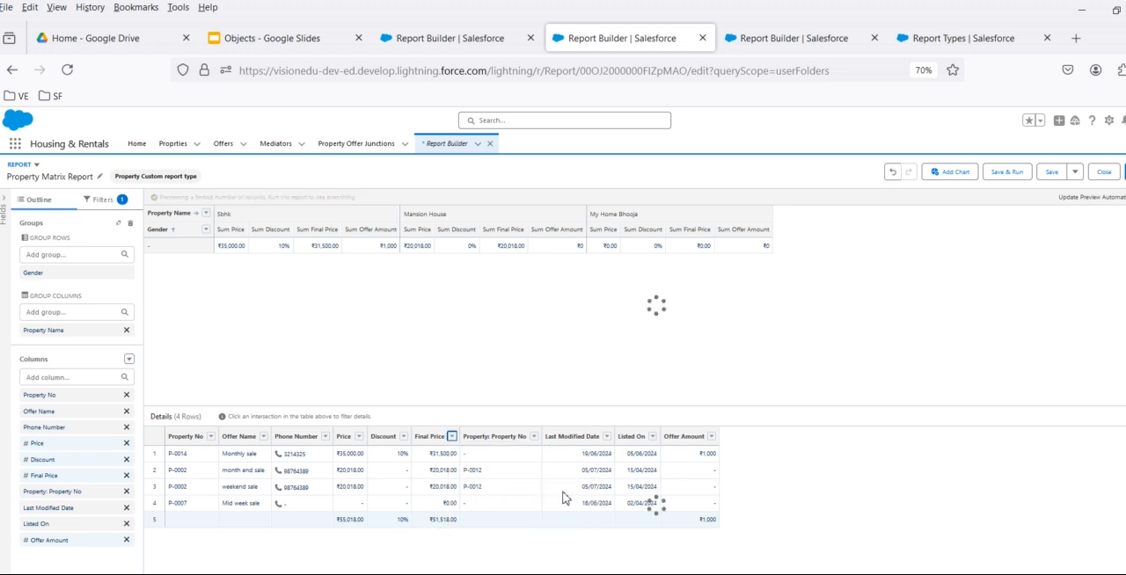
key("ctrl+plus")
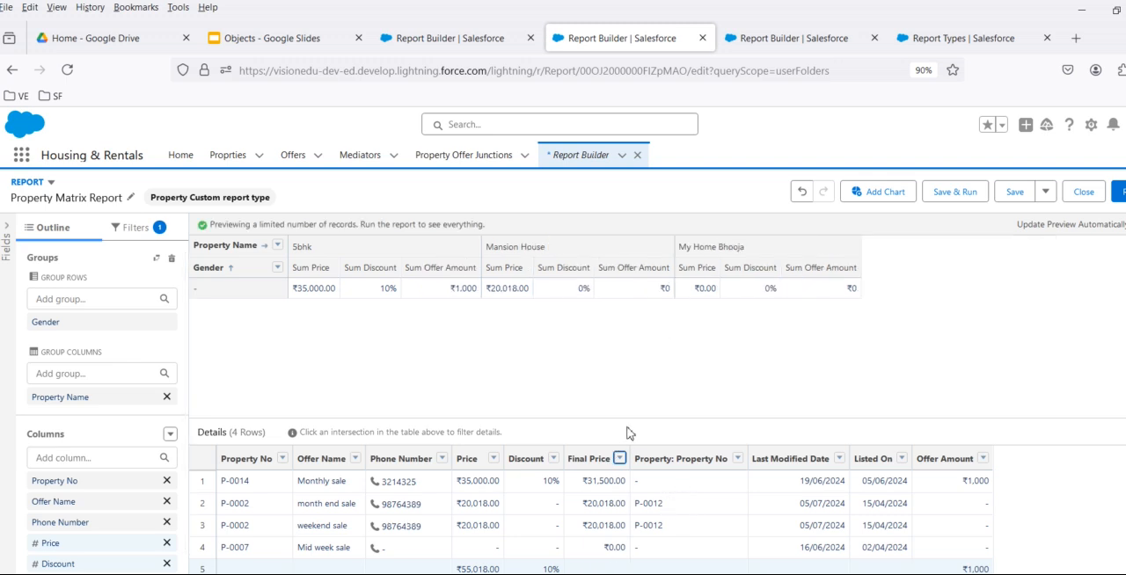
key("ctrl+minus")
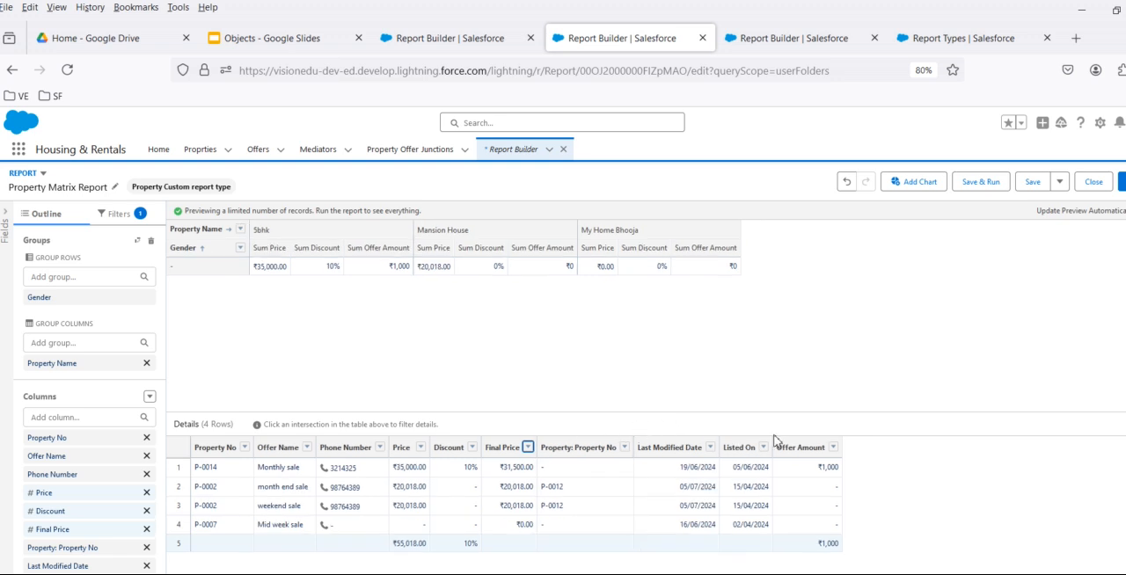
- Summarize the Final Price column by Sum again
left_click(528, 448)
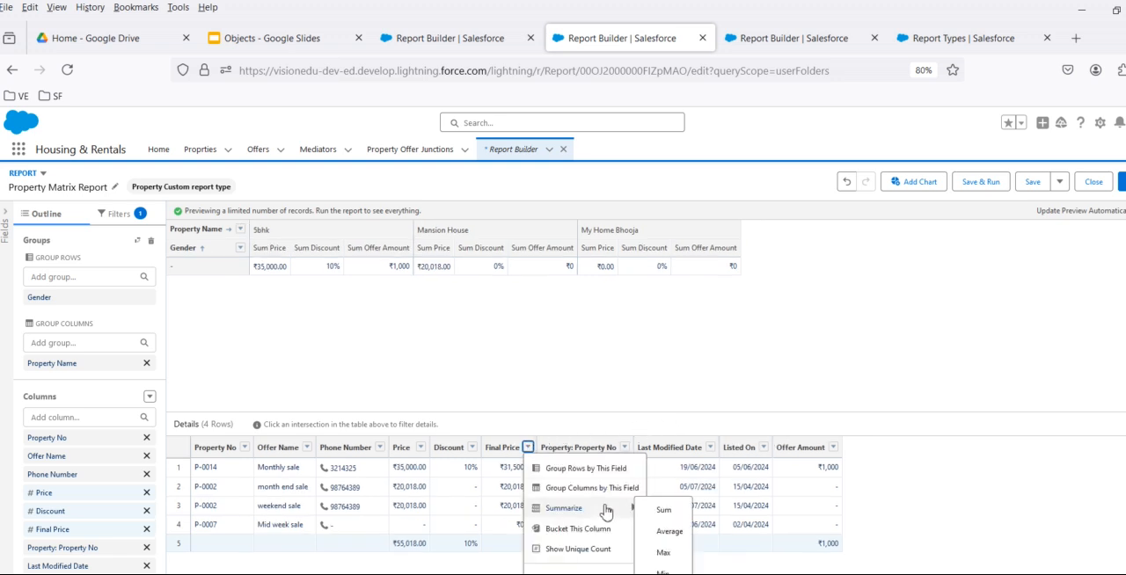
left_click(665, 512)
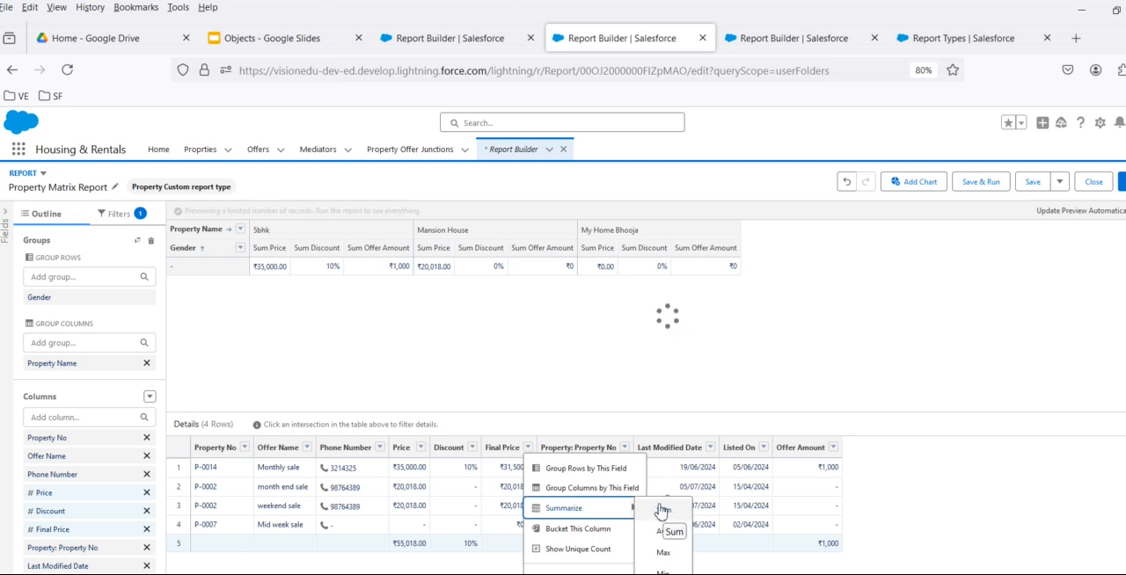
left_click(788, 349)
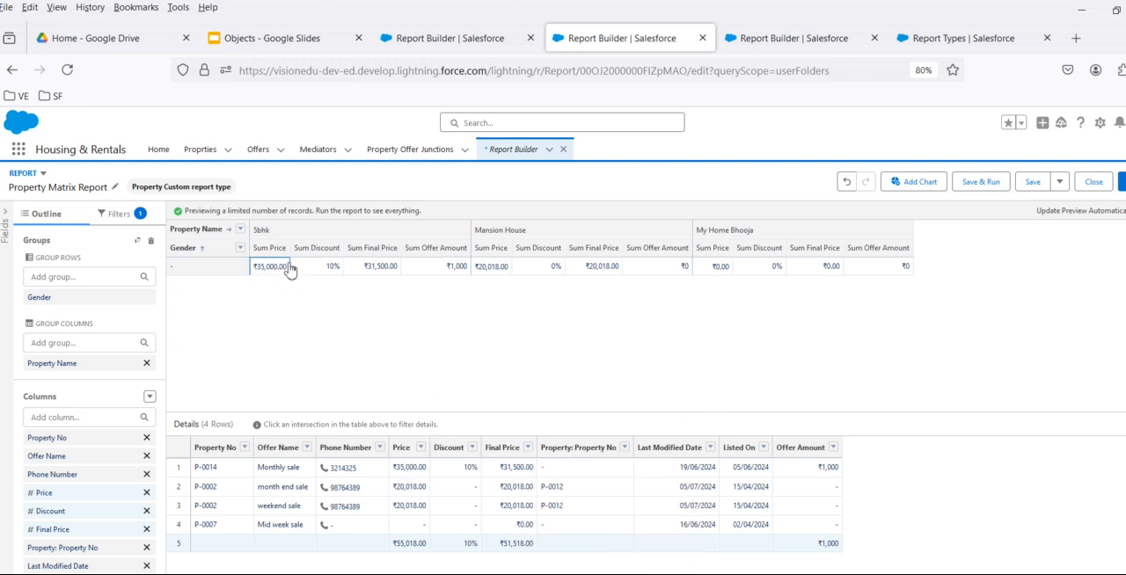
- Start a summary formula column named Final Price Summary FF with the Currency output type
left_click(150, 397)
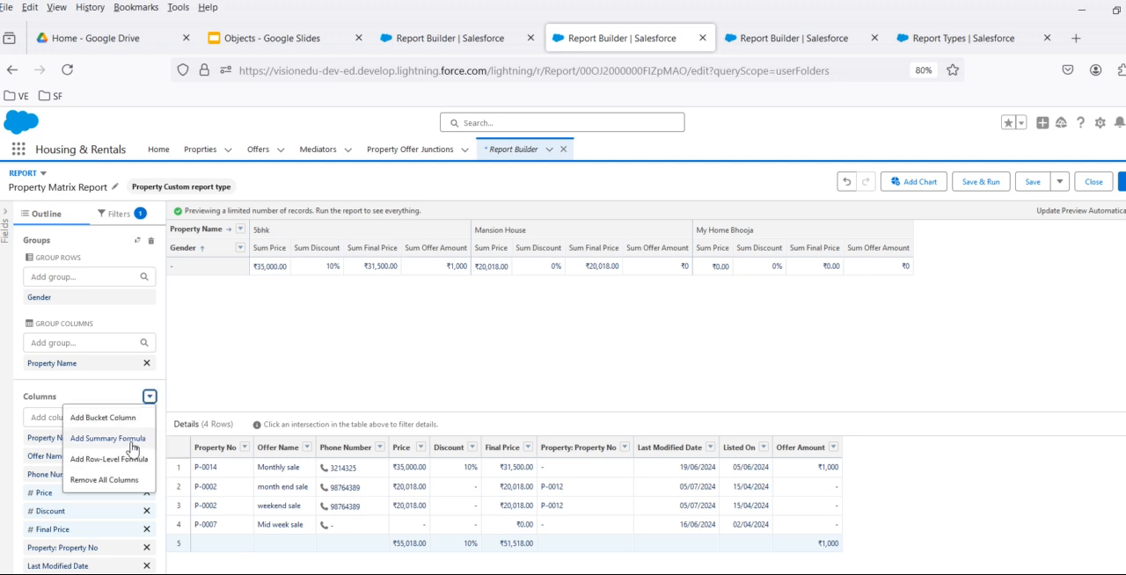
left_click(129, 448)
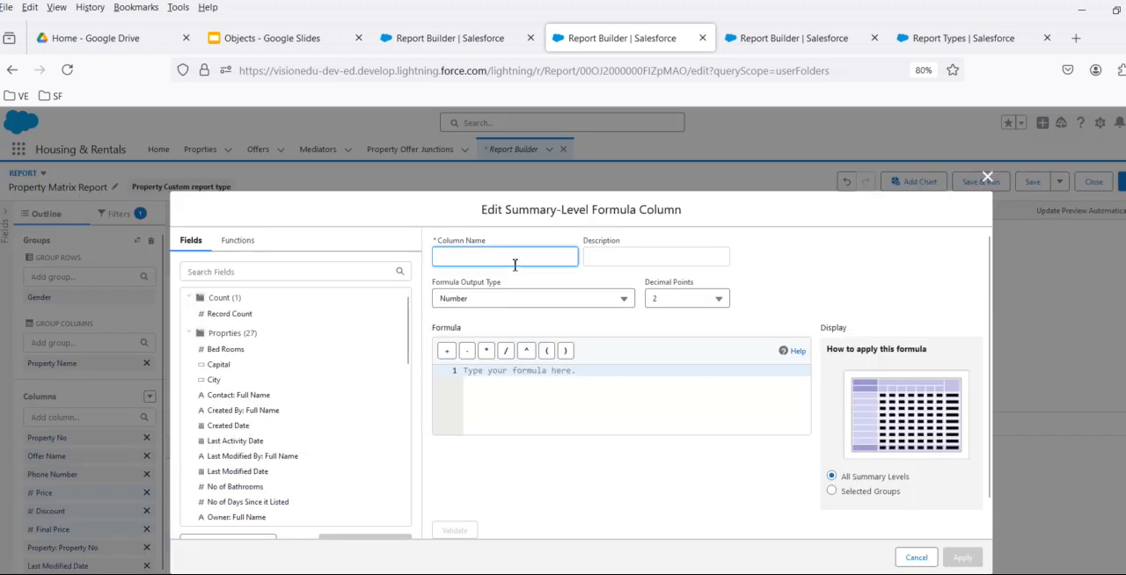
type("Final Price Summary FF")
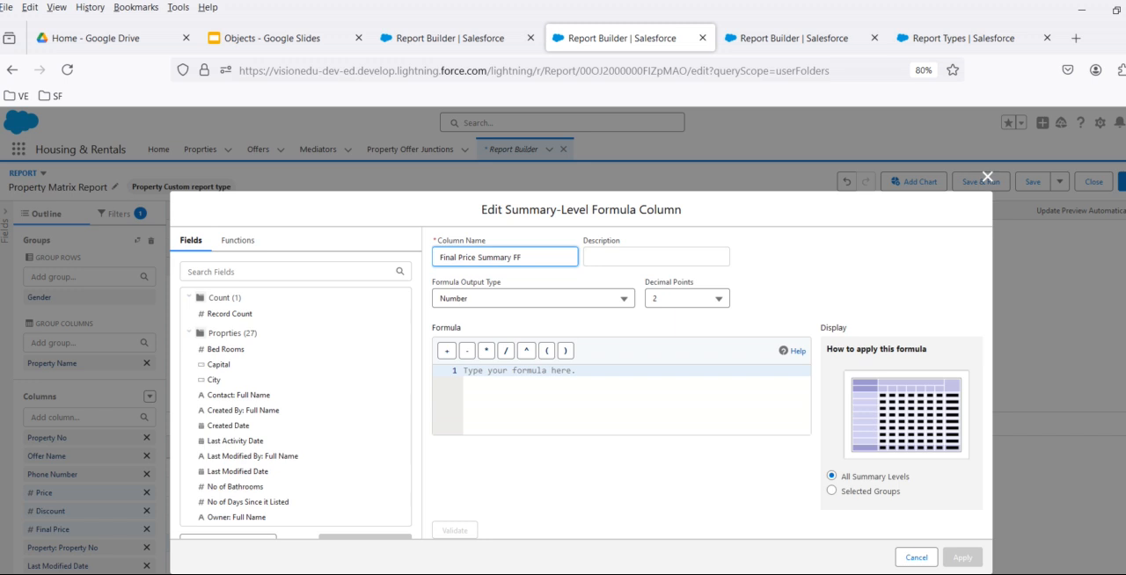
left_click(509, 298)
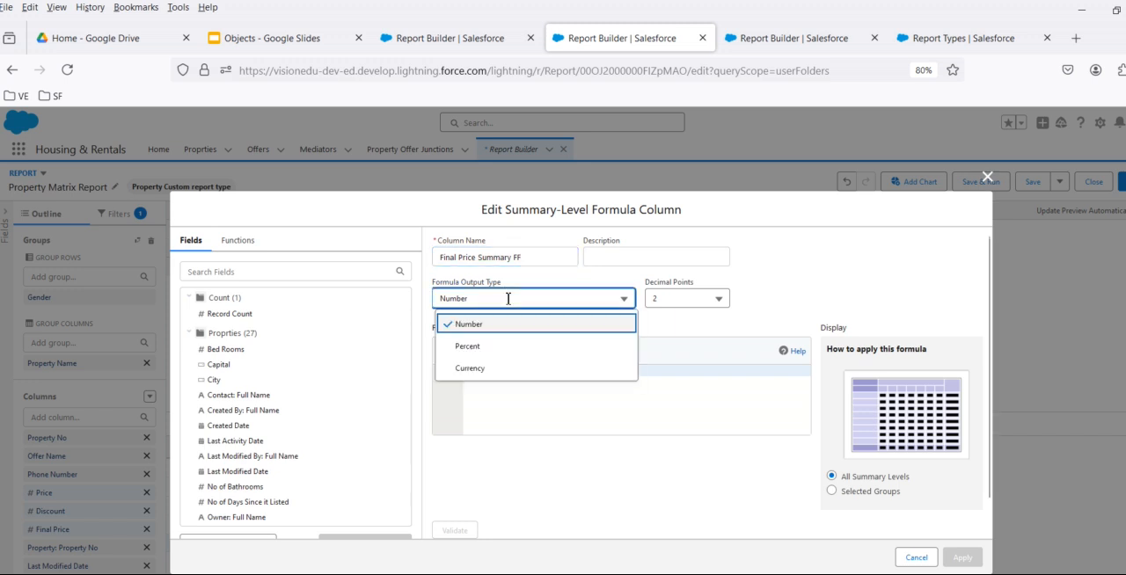
left_click(504, 369)
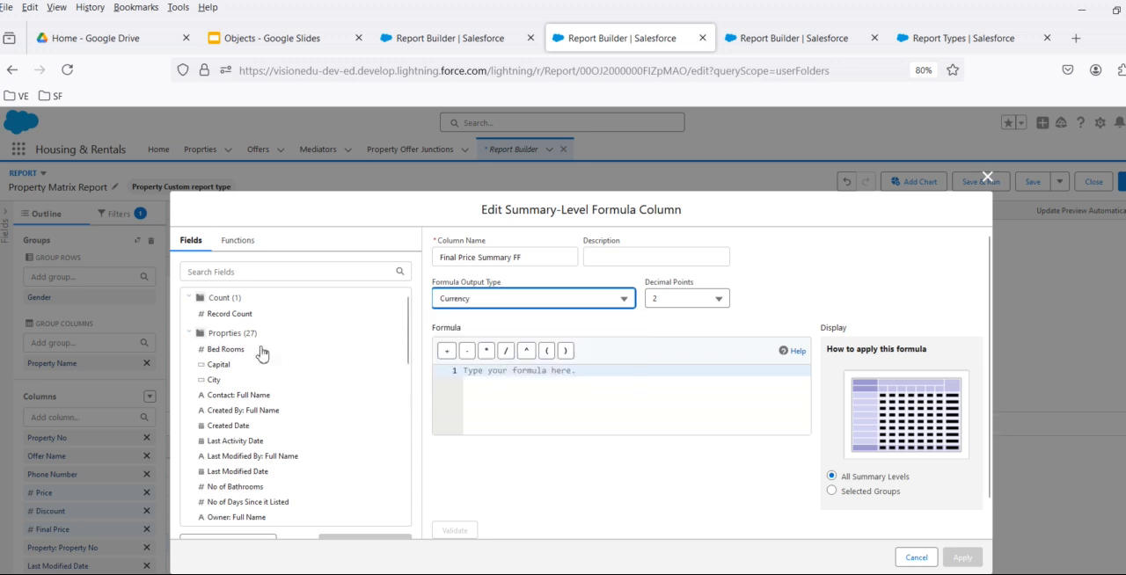
- Insert the Sum of the Final Price field into the formula and validate it
scroll(251, 354, "down", 1)
scroll(252, 356, "down", 10)
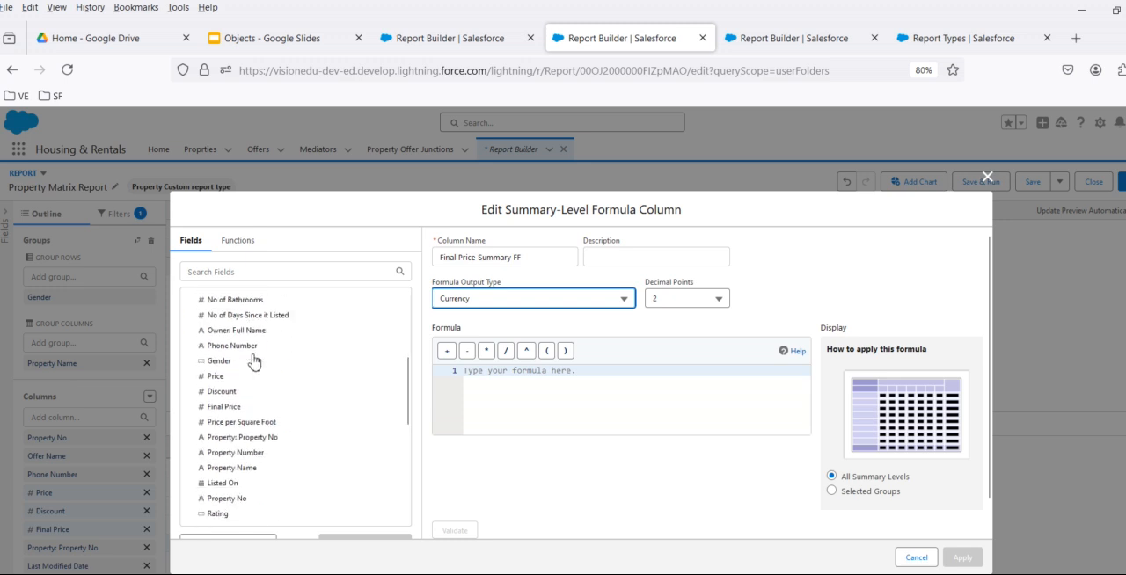
scroll(326, 402, "down", 5)
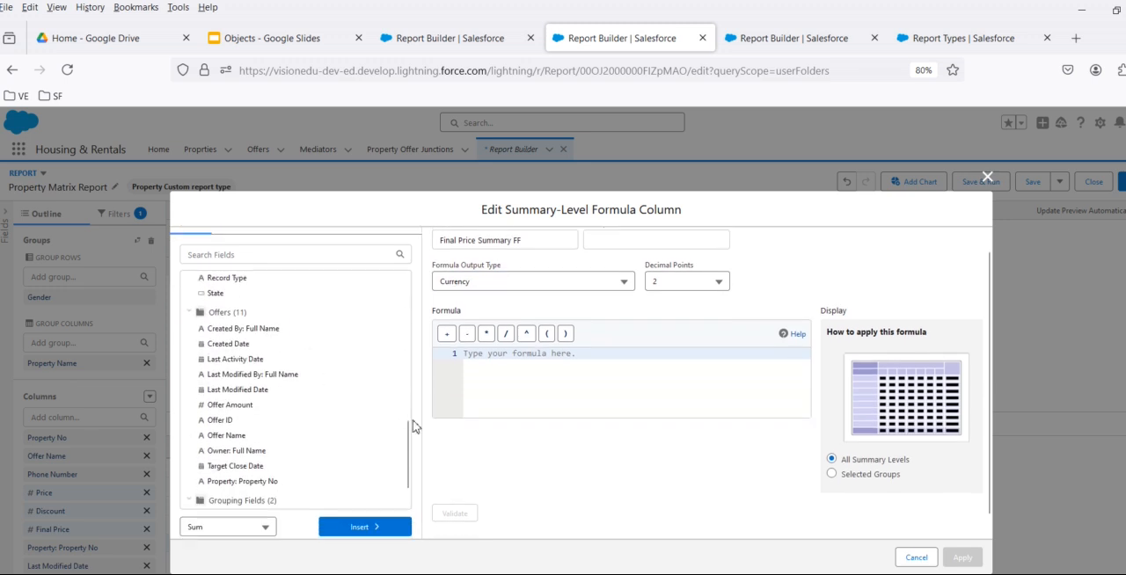
left_click(256, 528)
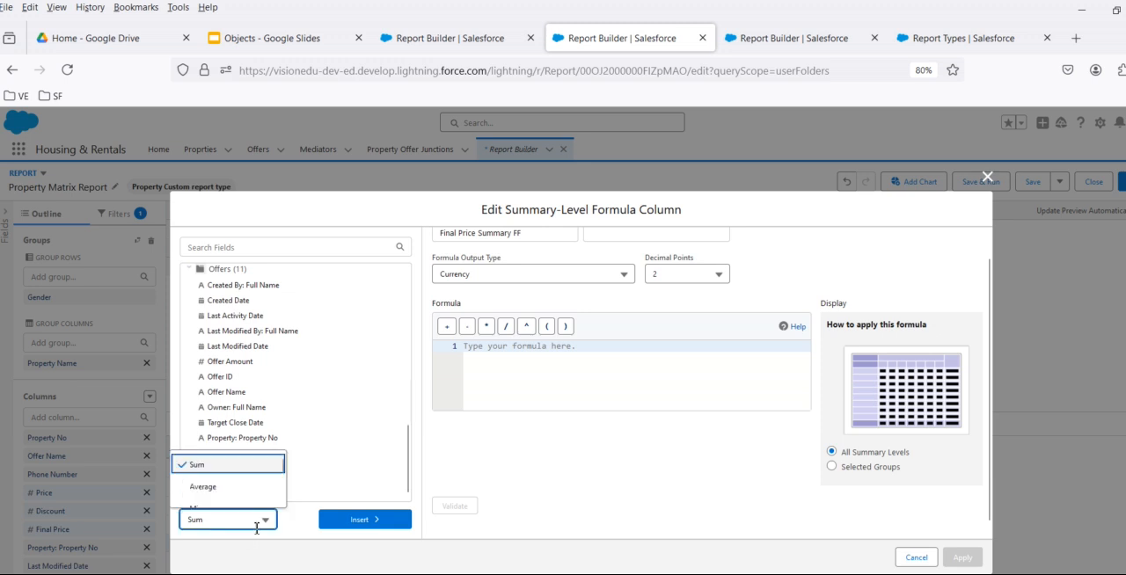
scroll(231, 483, "down", 2)
scroll(231, 482, "up", 3)
left_click(356, 520)
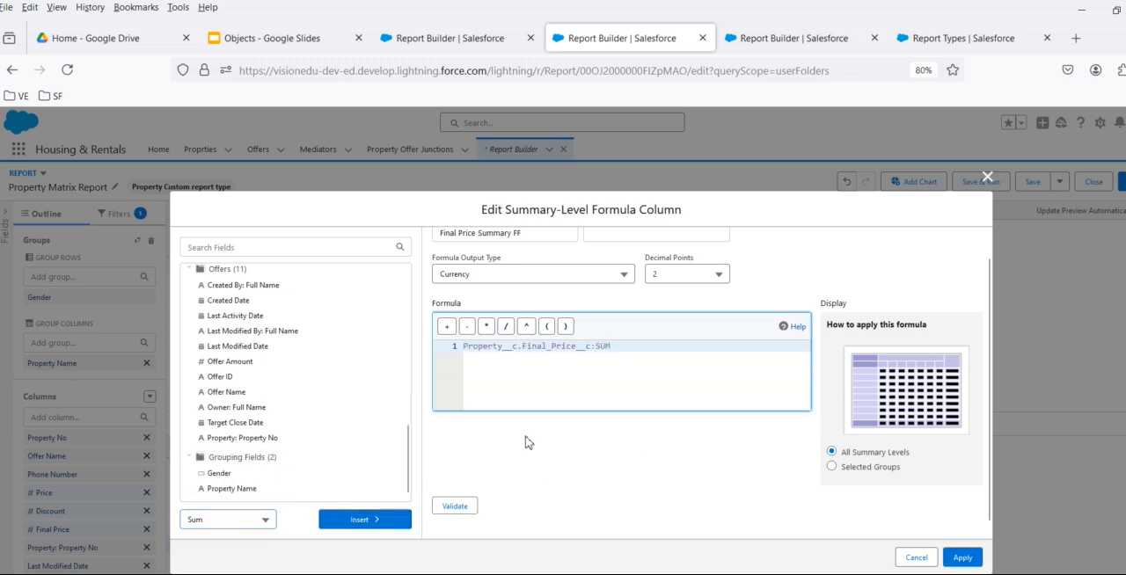
left_click(462, 503)
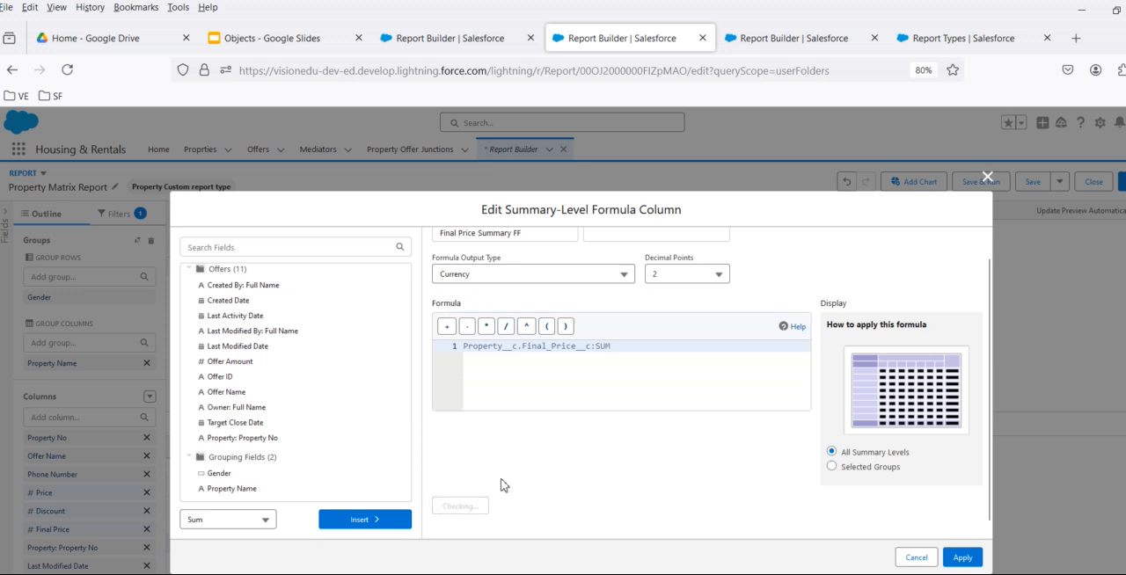
- Multiply the Final Price sum by 100 in the formula, validate it, and apply the column to the report
left_click(653, 345)
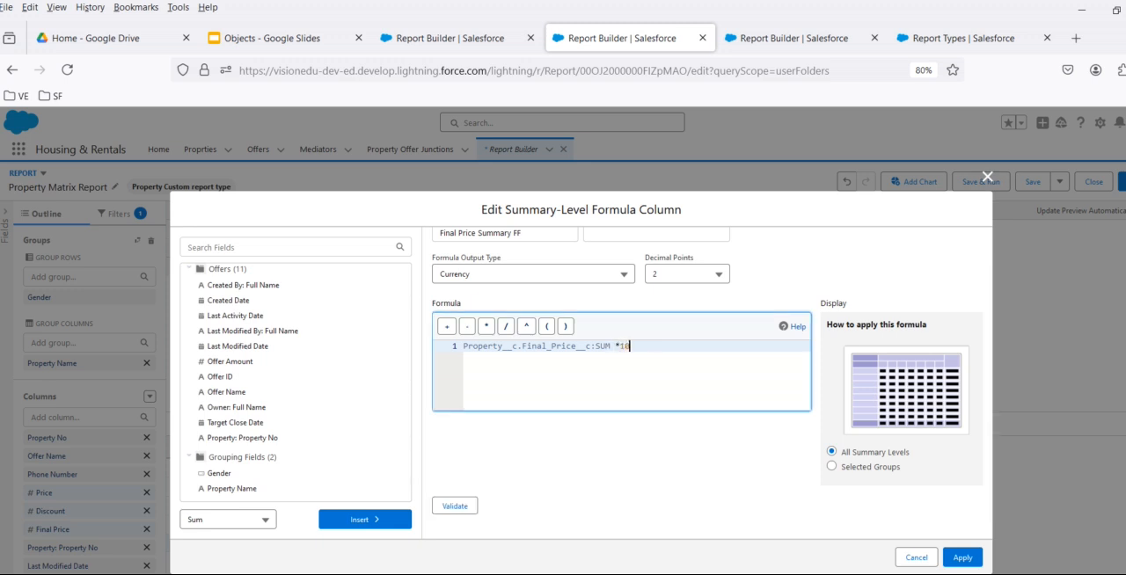
left_click(463, 505)
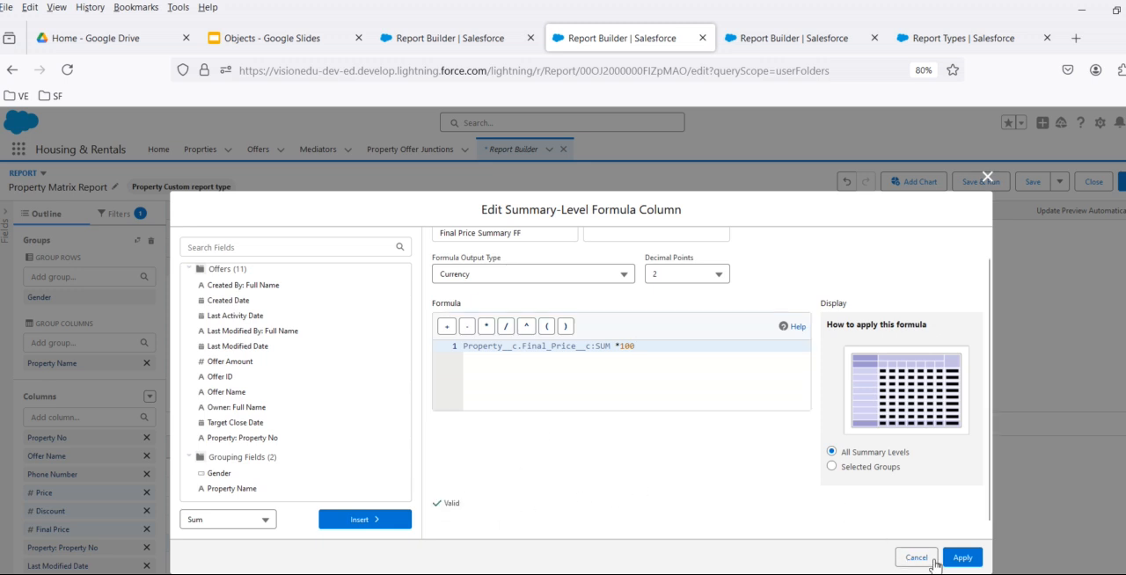
left_click(962, 558)
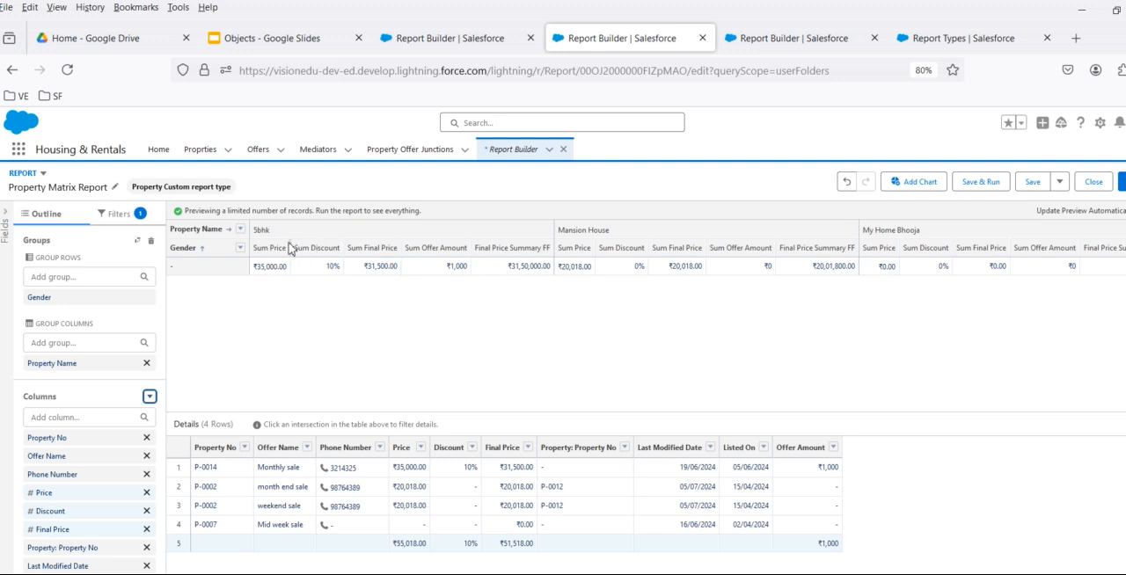
- Remove the Property Name column grouping and start another summary formula with the Final Price field selected
left_click(145, 366)
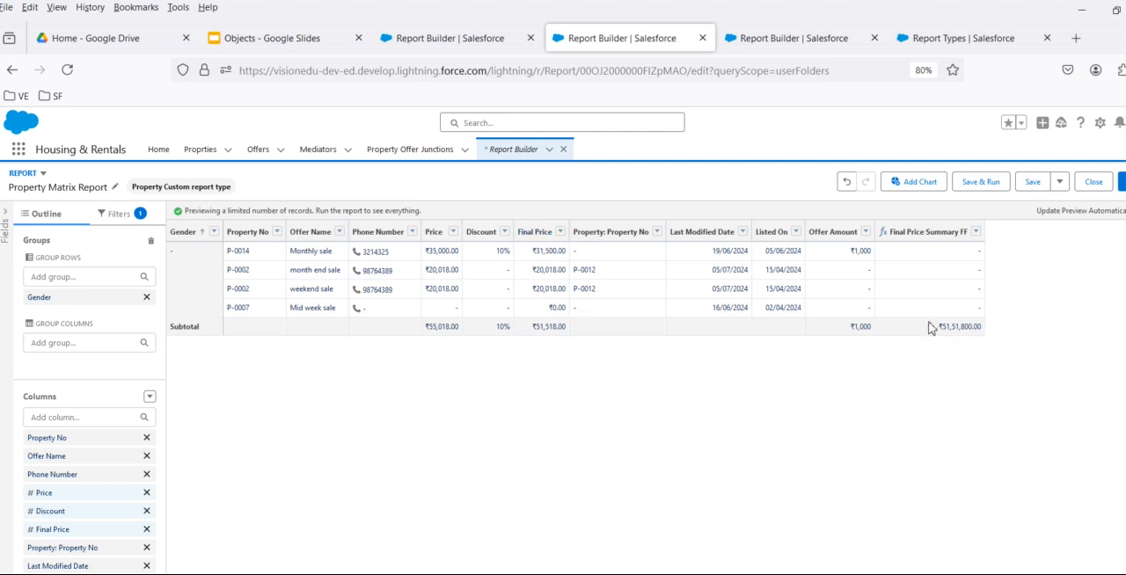
left_click(150, 397)
left_click(107, 438)
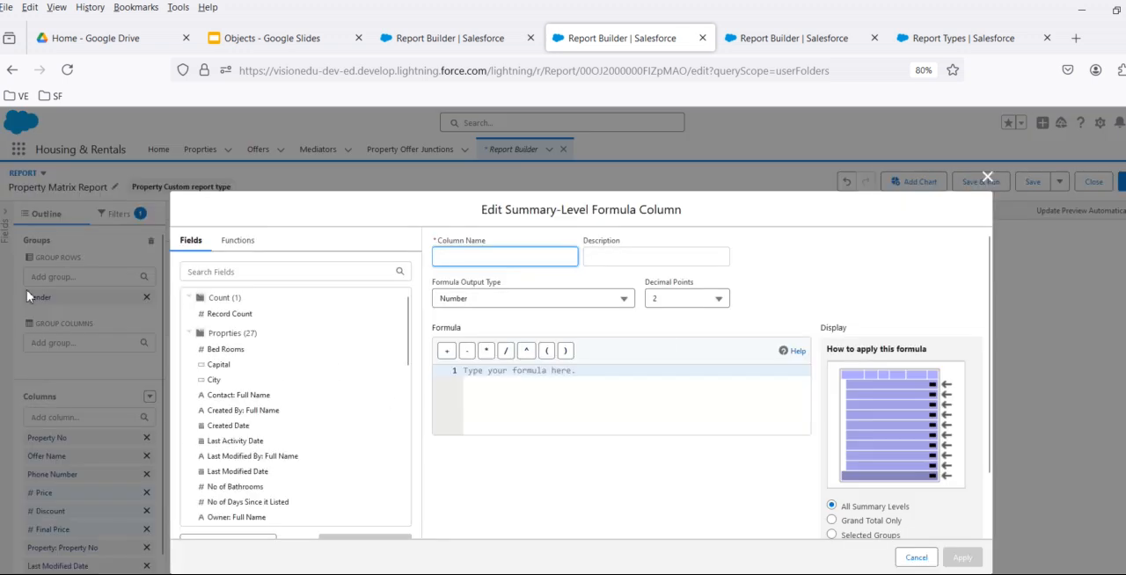
scroll(264, 422, "down", 5)
scroll(233, 396, "up", 3)
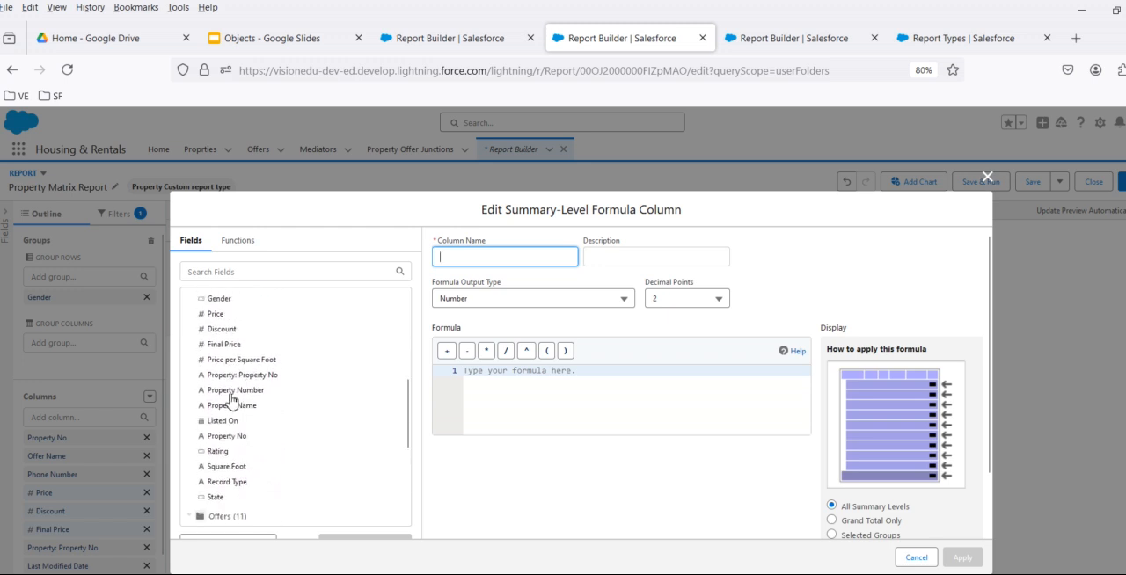
left_click(221, 344)
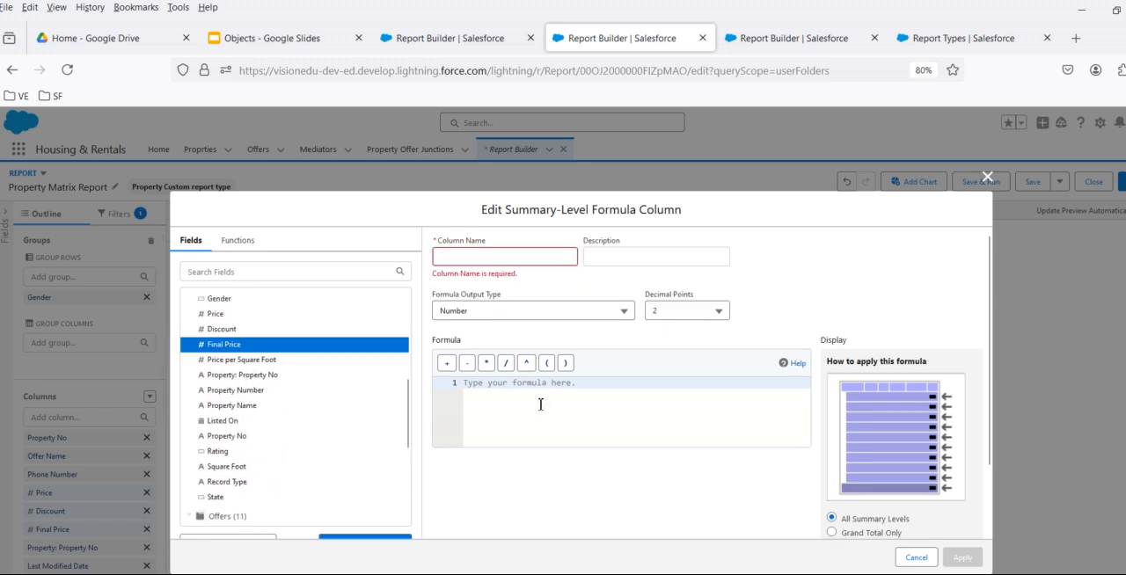
- Insert the Average of the Final Price field into the new formula
scroll(318, 440, "down", 4)
scroll(506, 461, "down", 1)
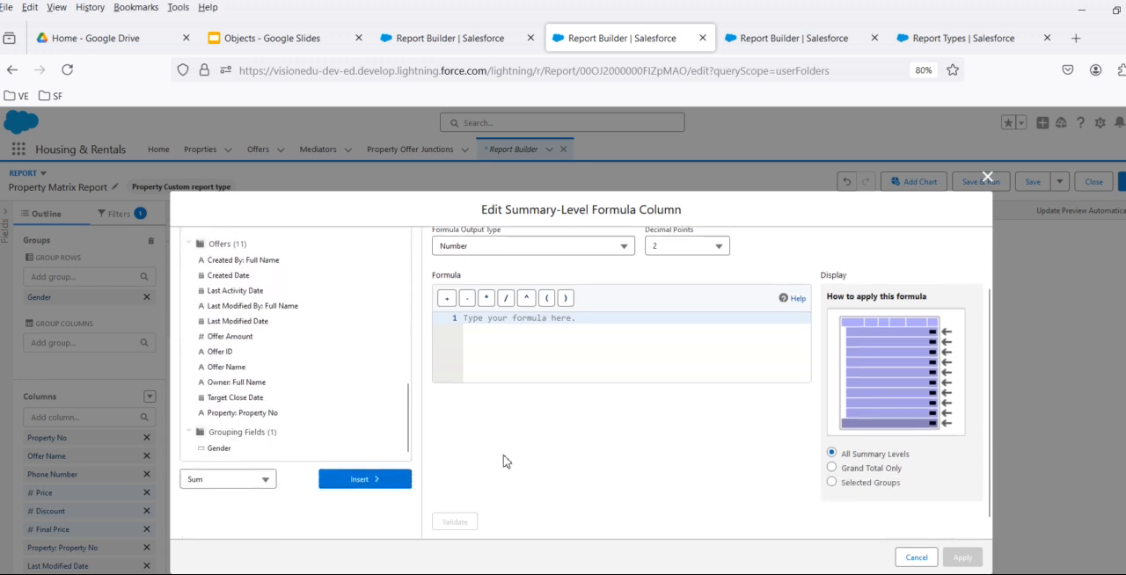
left_click(221, 475)
scroll(224, 444, "down", 1)
scroll(224, 442, "up", 1)
left_click(220, 442)
left_click(345, 481)
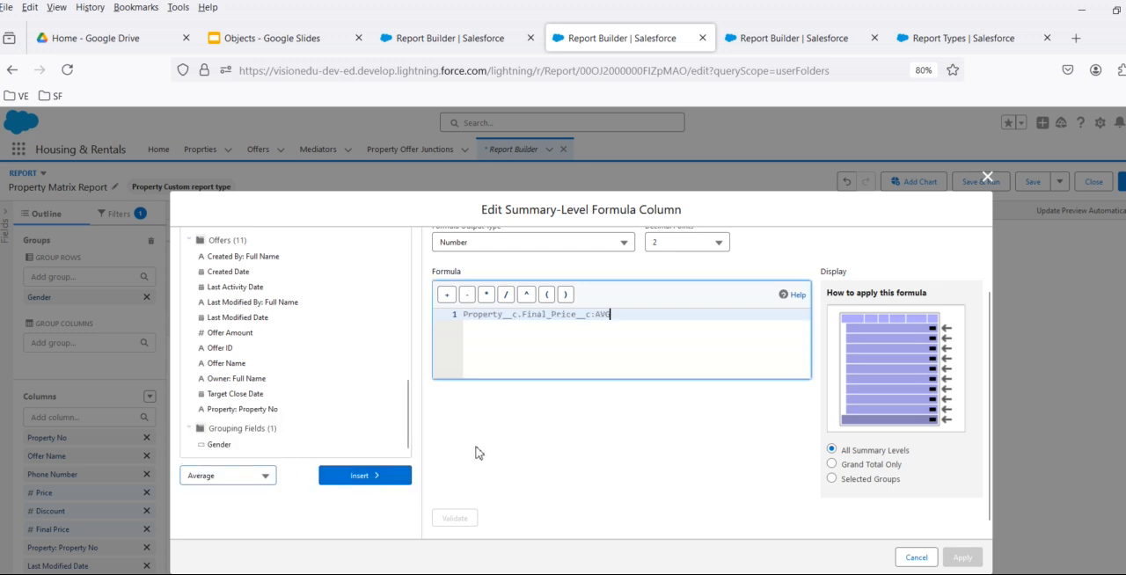
- Name the summary formula column Average of Final Price and apply it to the report
scroll(466, 461, "up", 1)
left_click(520, 264)
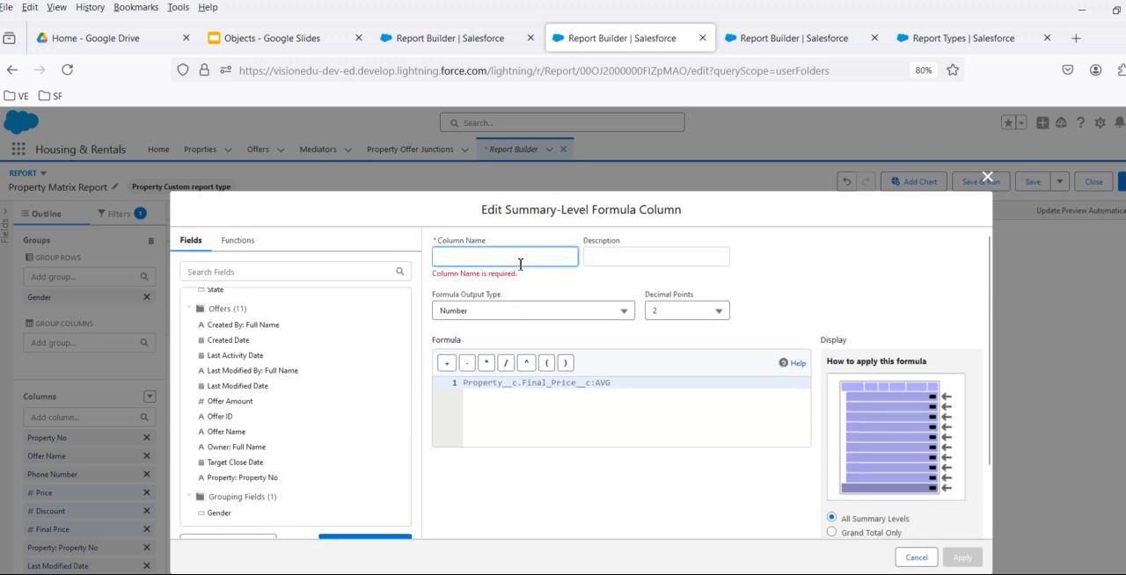
type("Averag")
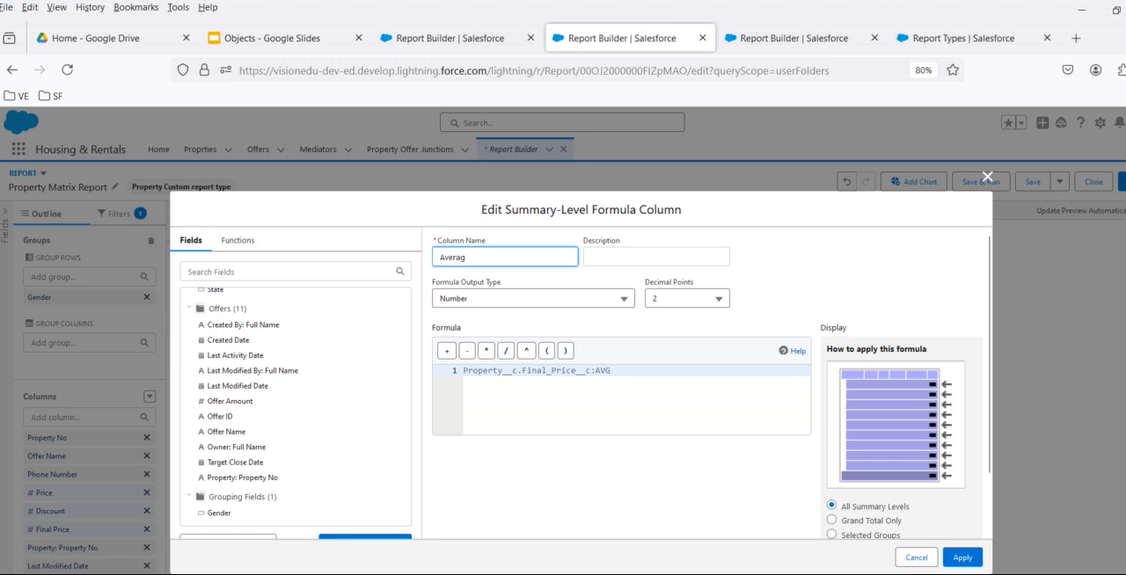
type("e of Final Price")
left_click(963, 557)
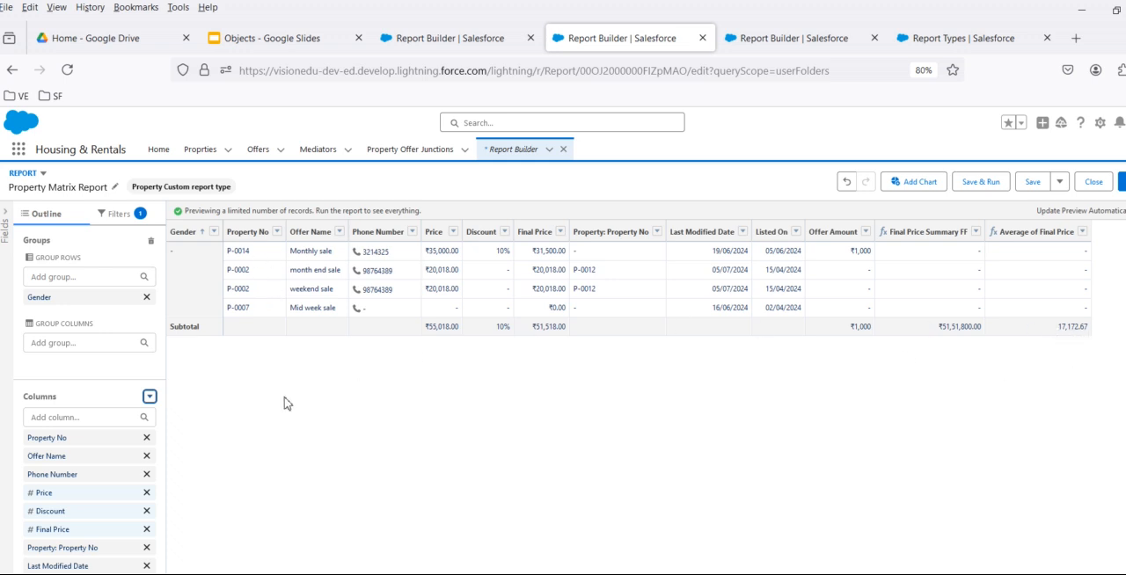
- Start another summary formula, review its aggregation options such as Average, Min and Max, and cancel it
left_click(149, 397)
scroll(86, 493, "down", 1)
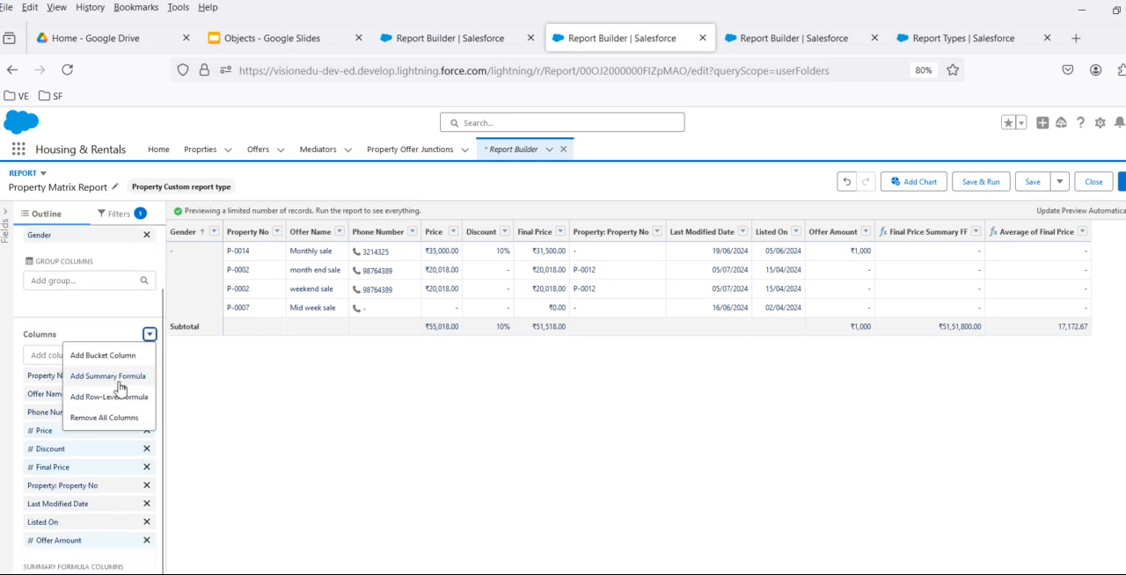
left_click(118, 378)
scroll(267, 465, "down", 10)
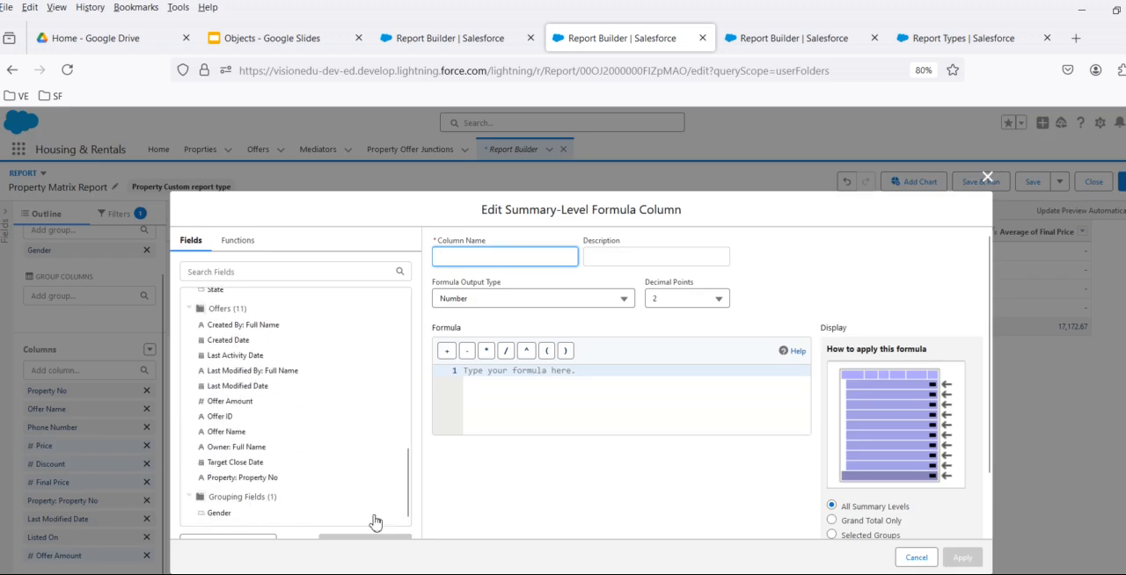
scroll(253, 528, "down", 2)
left_click(231, 488)
scroll(230, 453, "down", 3)
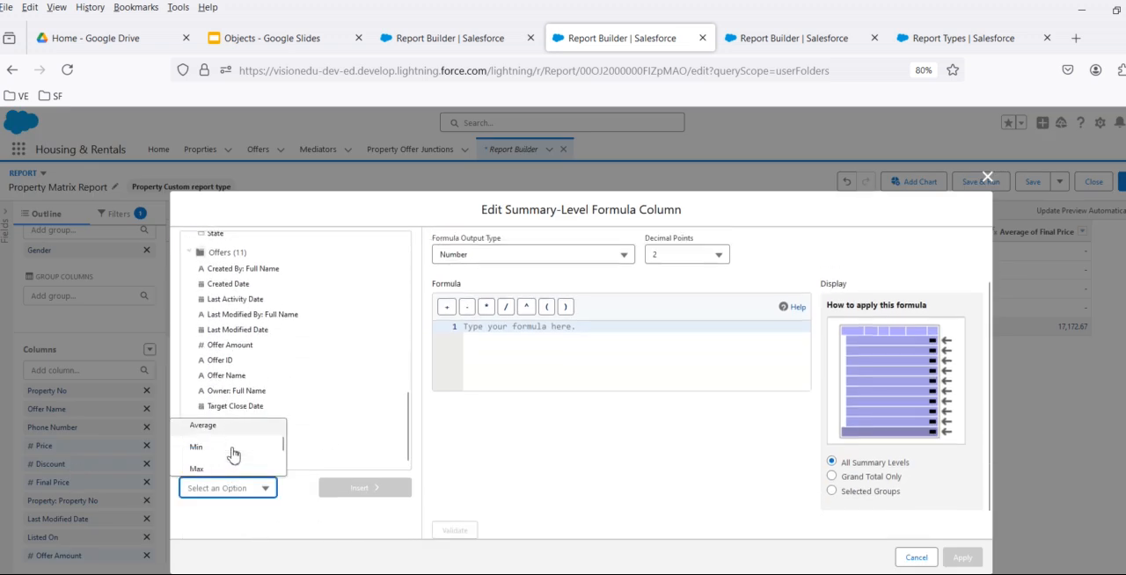
left_click(917, 558)
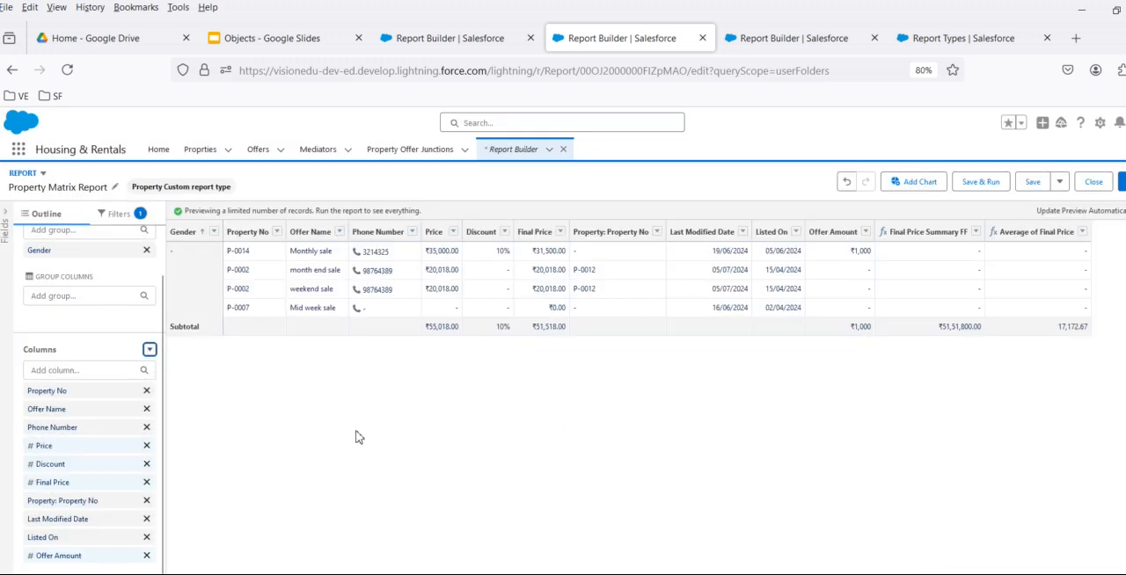
- Switch to the Objects presentation in Google Slides and clear the text selection on the Summary Formula & Row level formula field slide
left_click(300, 40)
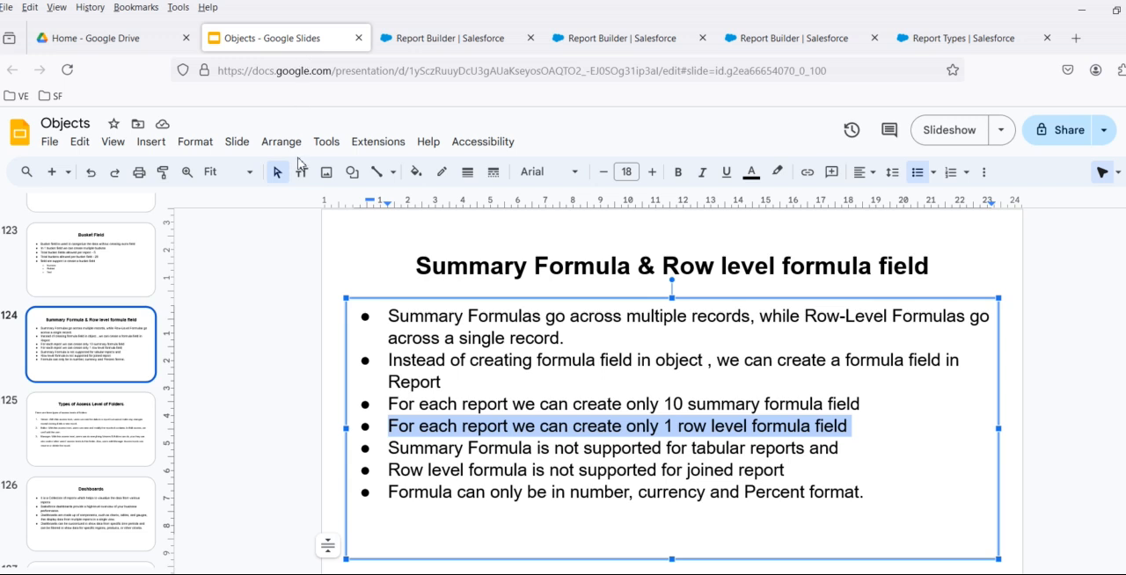
left_click(278, 481)
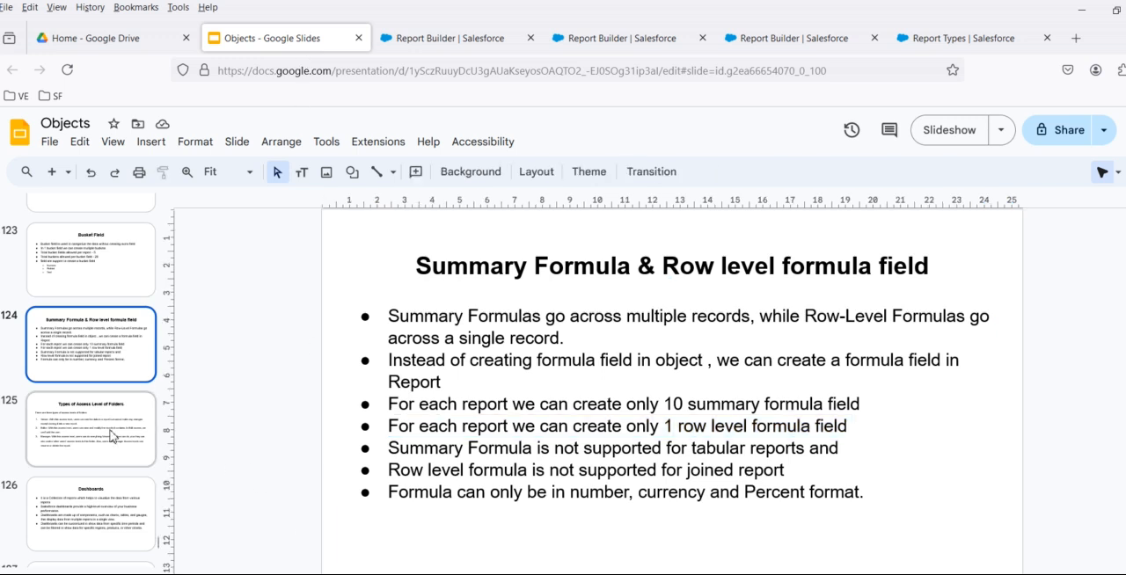